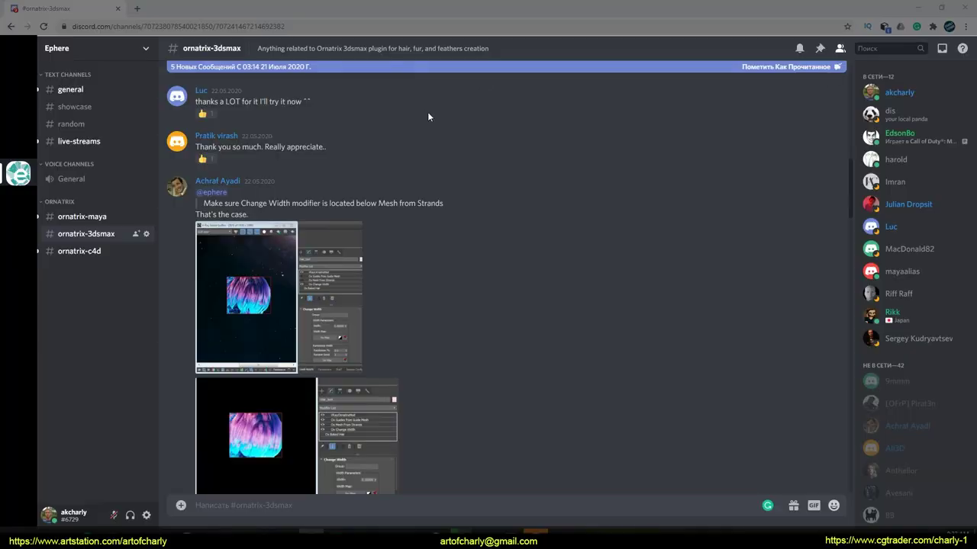
# - Look through the Ornatrix communities on Discord, Telegram and Facebook and the Ornatrix for Maya product page
pyautogui.scroll(10, 425, 191)
pyautogui.scroll(-15, 419, 191)
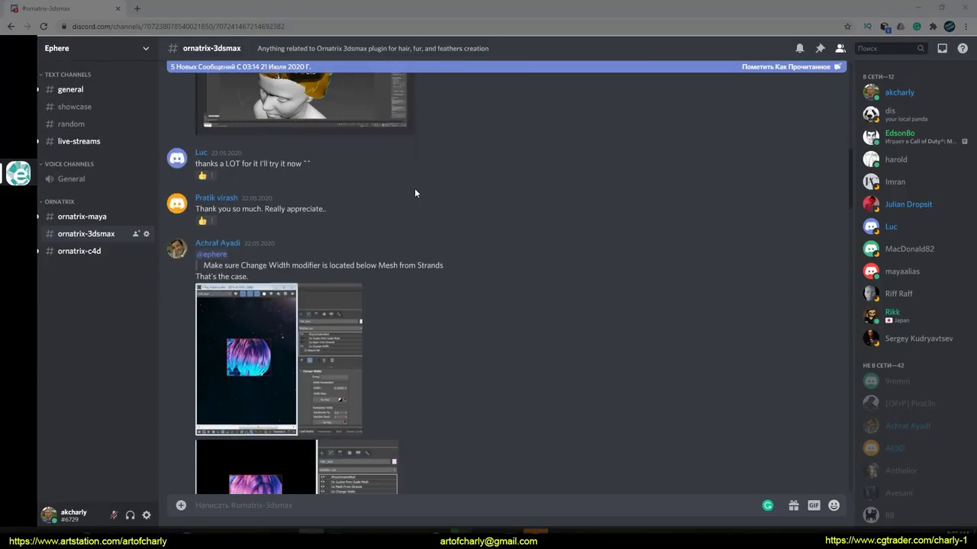
pyautogui.scroll(-5, 393, 188)
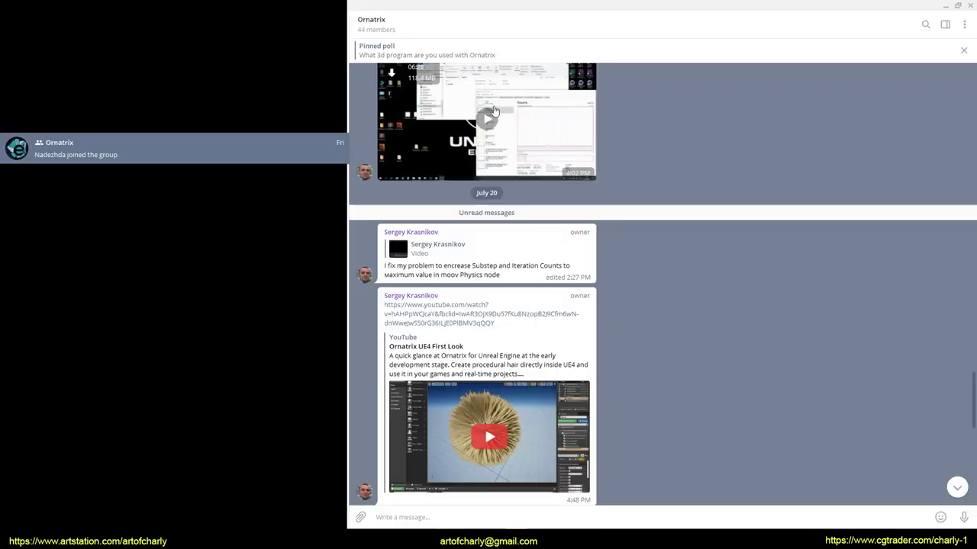
pyautogui.scroll(-10, 639, 203)
pyautogui.scroll(10, 639, 224)
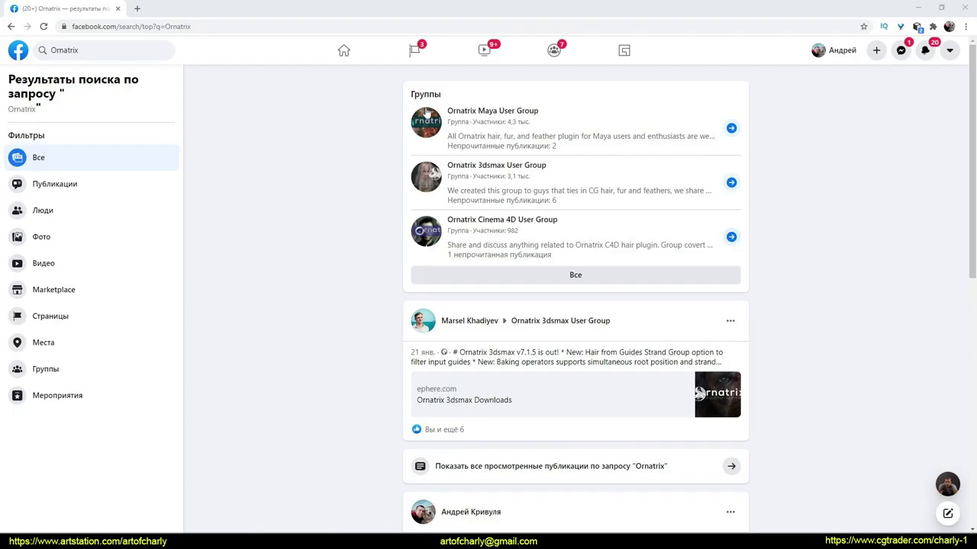
pyautogui.moveTo(426, 112)
pyautogui.mouseDown()
pyautogui.moveTo(531, 92)
pyautogui.moveTo(569, 183)
pyautogui.moveTo(568, 261)
pyautogui.moveTo(519, 256)
pyautogui.mouseUp()
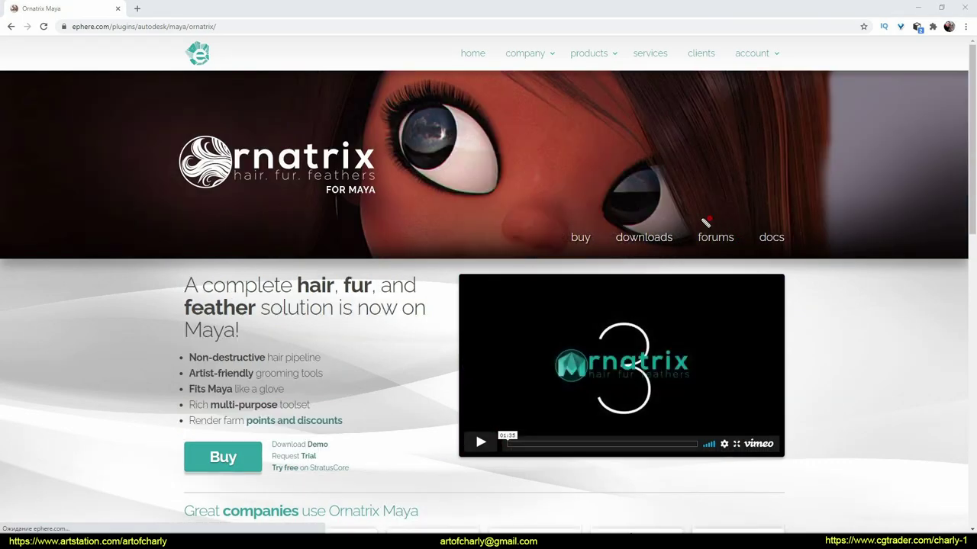
pyautogui.moveTo(706, 219); pyautogui.dragTo(710, 224)
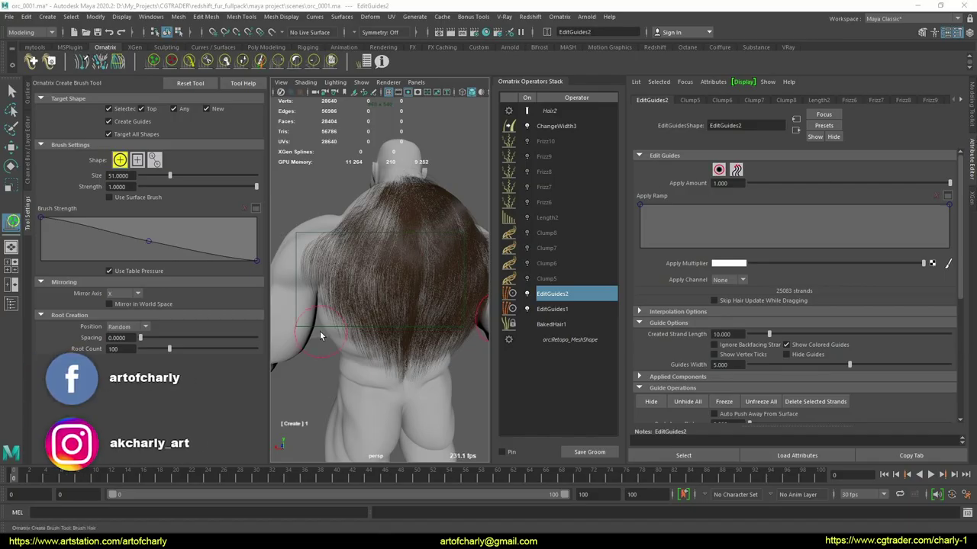
# - In Maya, set Clump5's clump create method to Random and Clump7's clump count to 1000
pyautogui.press('q')
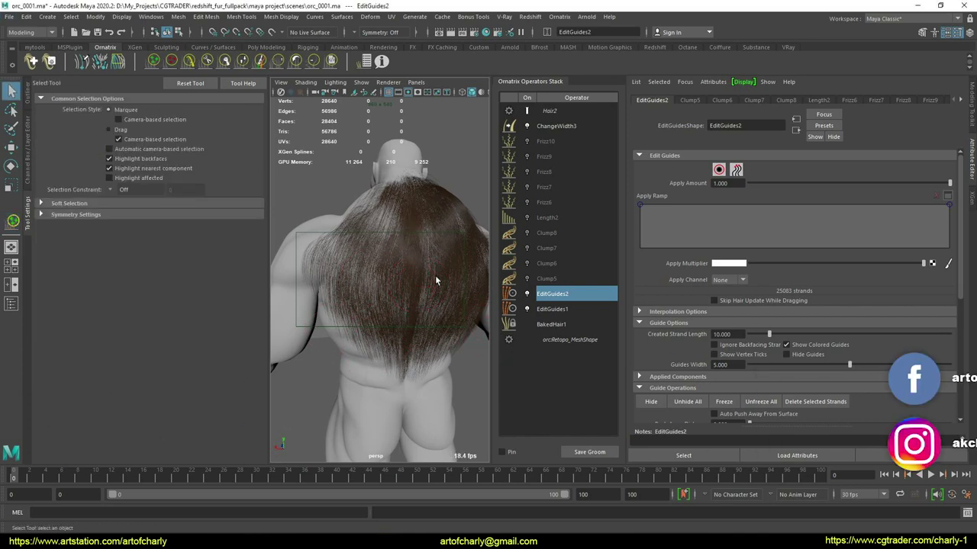
pyautogui.click(559, 279)
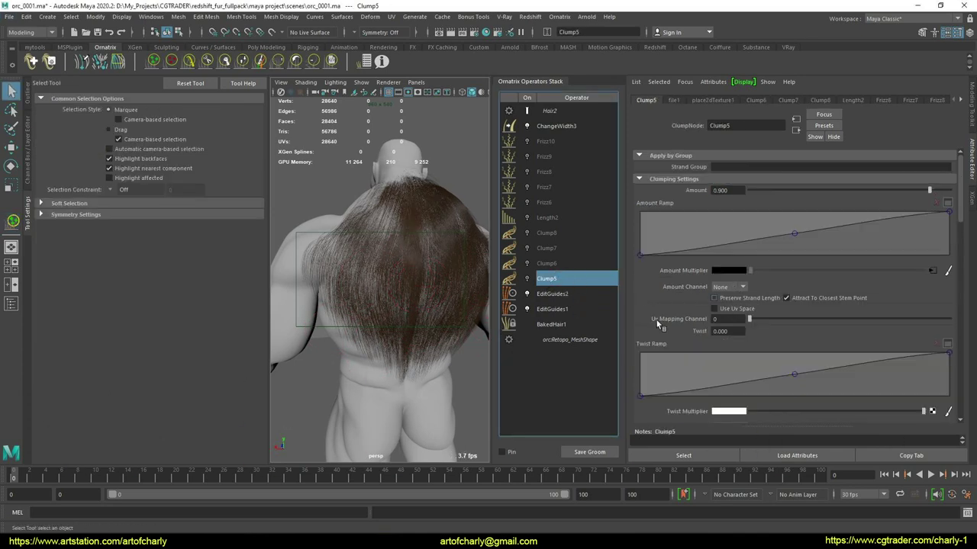
pyautogui.scroll(-10, 667, 301)
pyautogui.click(752, 233)
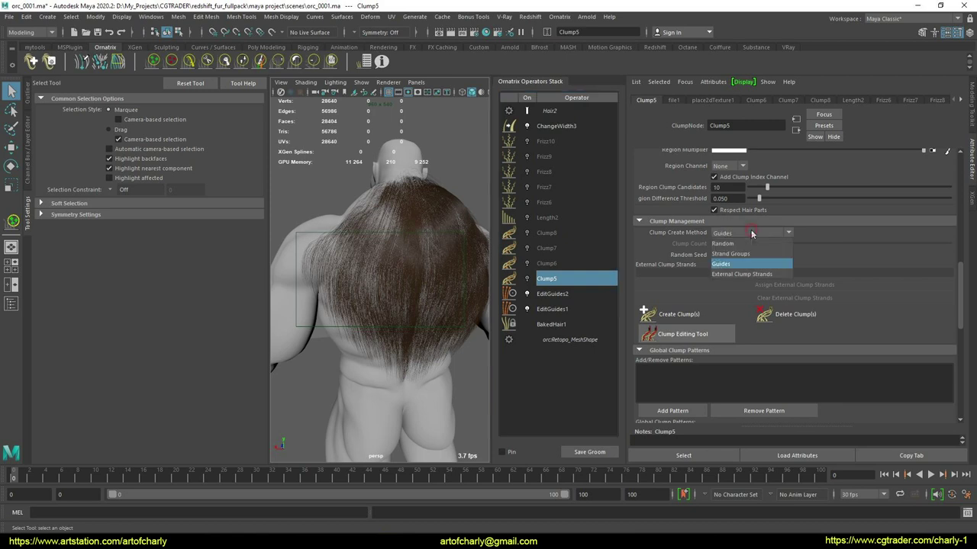
pyautogui.click(723, 244)
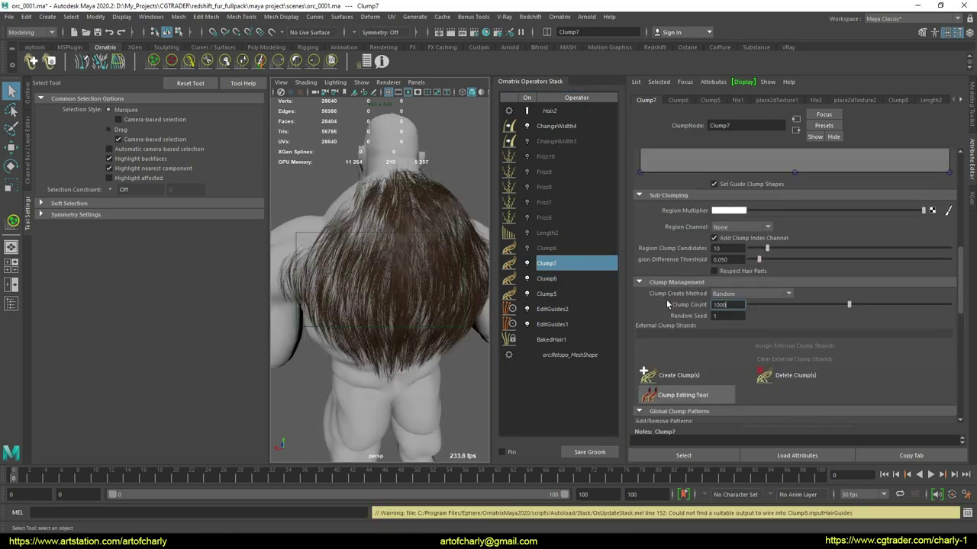
pyautogui.press('Return')
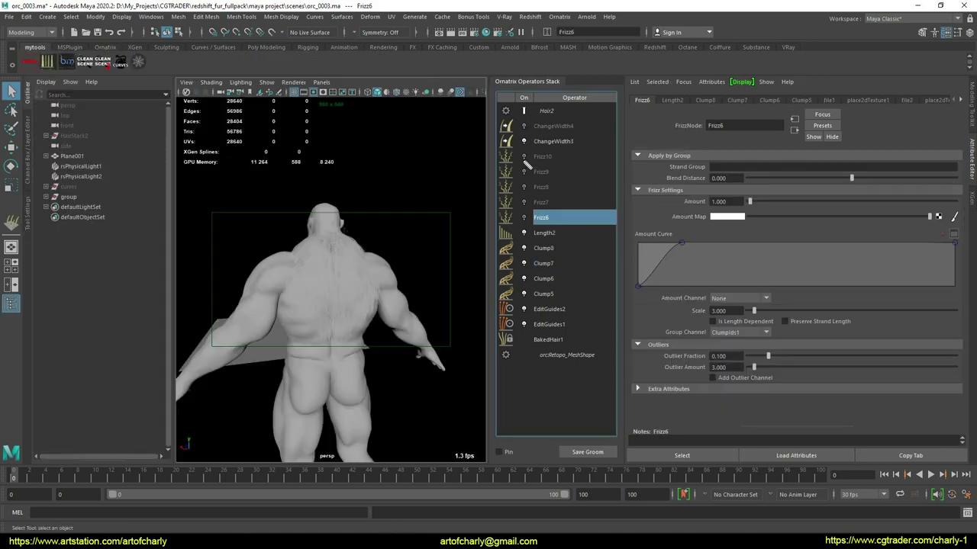
pyautogui.moveTo(525, 164); pyautogui.dragTo(521, 227)
pyautogui.moveTo(578, 156); pyautogui.dragTo(578, 216)
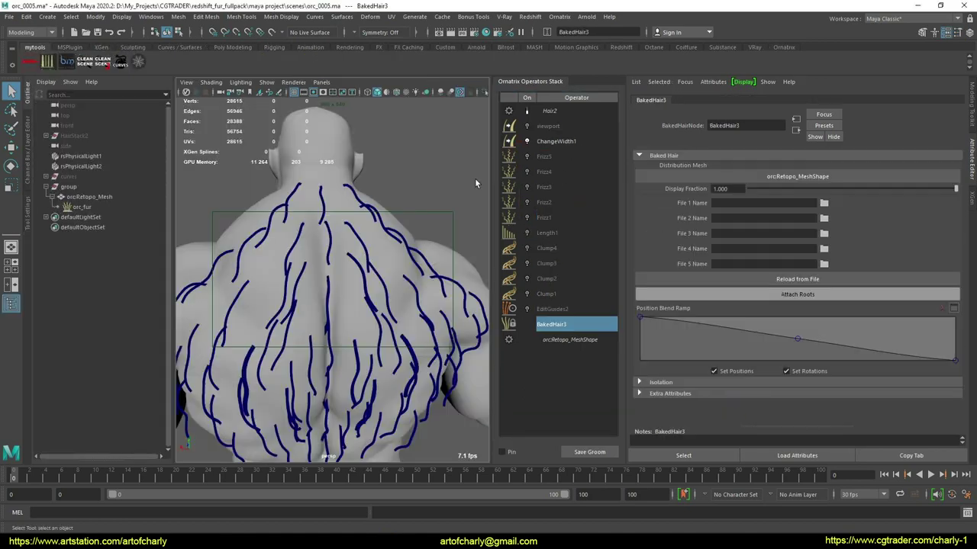
# - Add an Ornatrix Edit Guides operator to the BakedHair3 guides on the orc's back
pyautogui.click(559, 16)
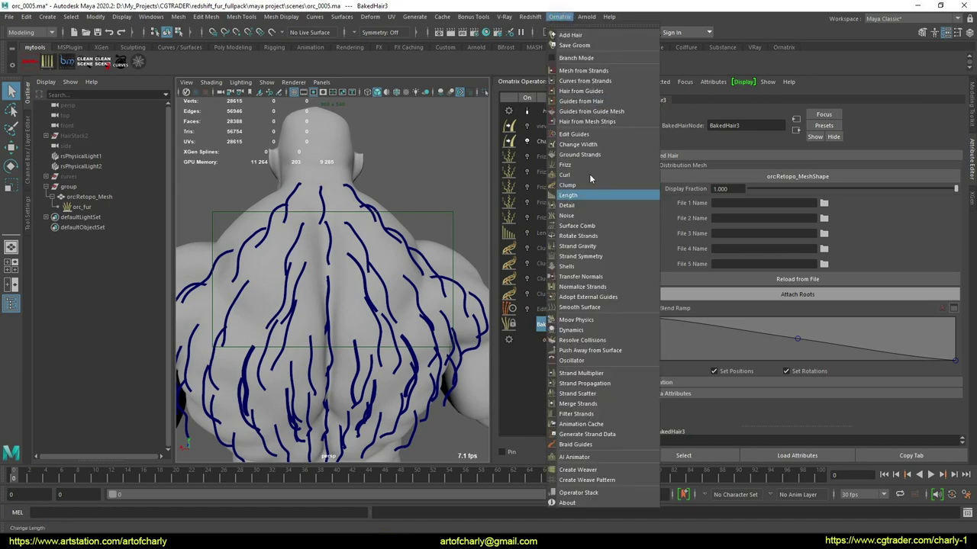
pyautogui.click(584, 133)
pyautogui.moveTo(283, 286)
pyautogui.mouseDown()
pyautogui.moveTo(285, 272)
pyautogui.moveTo(355, 280)
pyautogui.mouseUp()
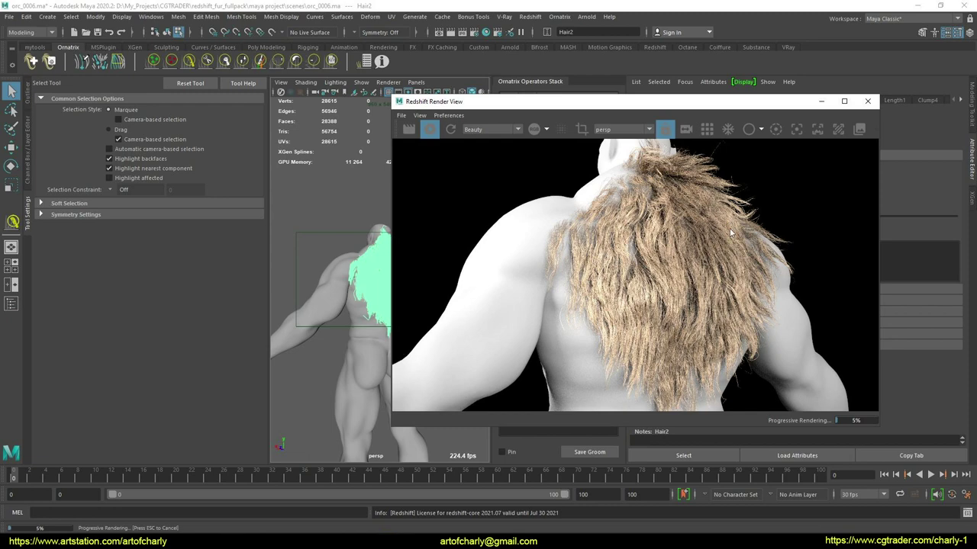
pyautogui.moveTo(640, 107); pyautogui.dragTo(684, 103)
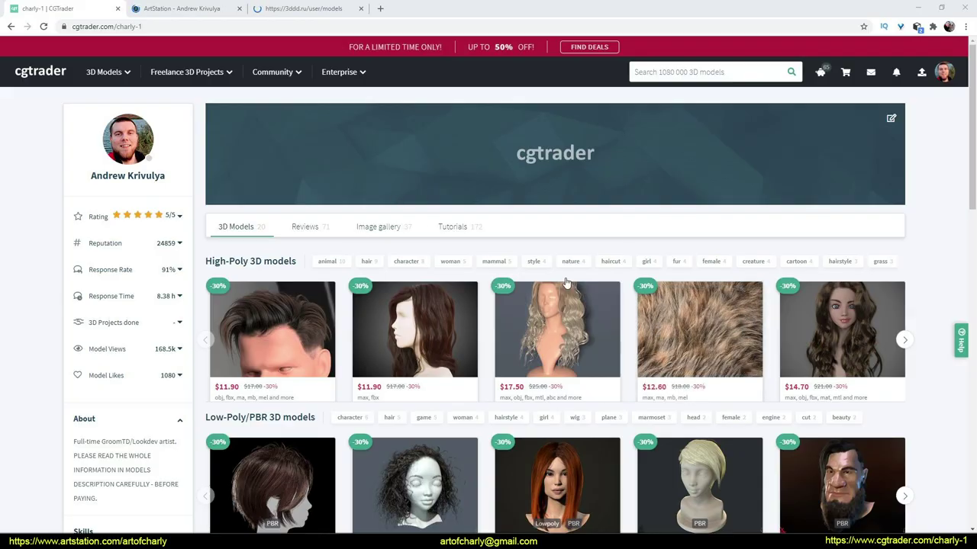
# - Look through the artist's hair and fur models on CGTrader and the art prints on ArtStation
pyautogui.scroll(-4, 403, 300)
pyautogui.scroll(2, 403, 299)
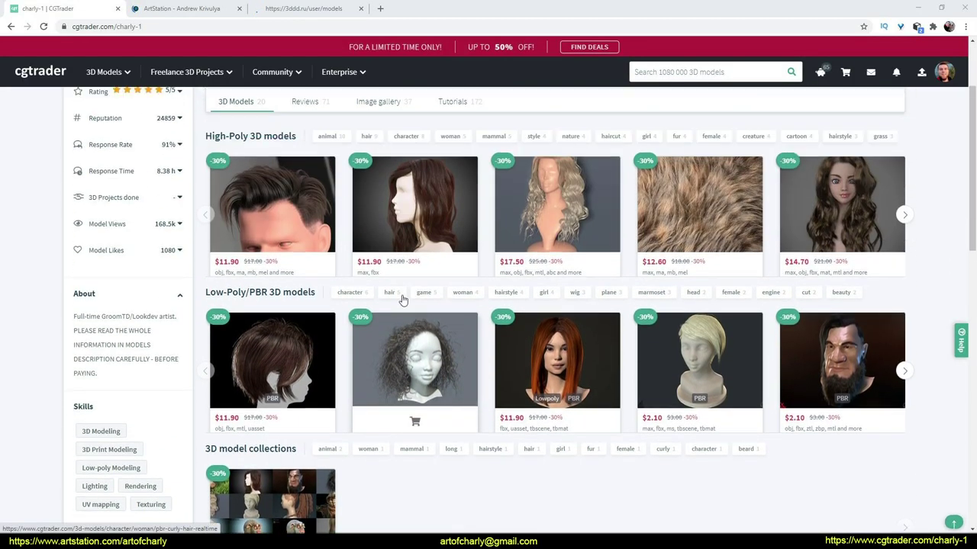
pyautogui.scroll(3, 403, 300)
pyautogui.hotkey('ctrl', 'Tab')
pyautogui.hotkey('ctrl', 'Tab')
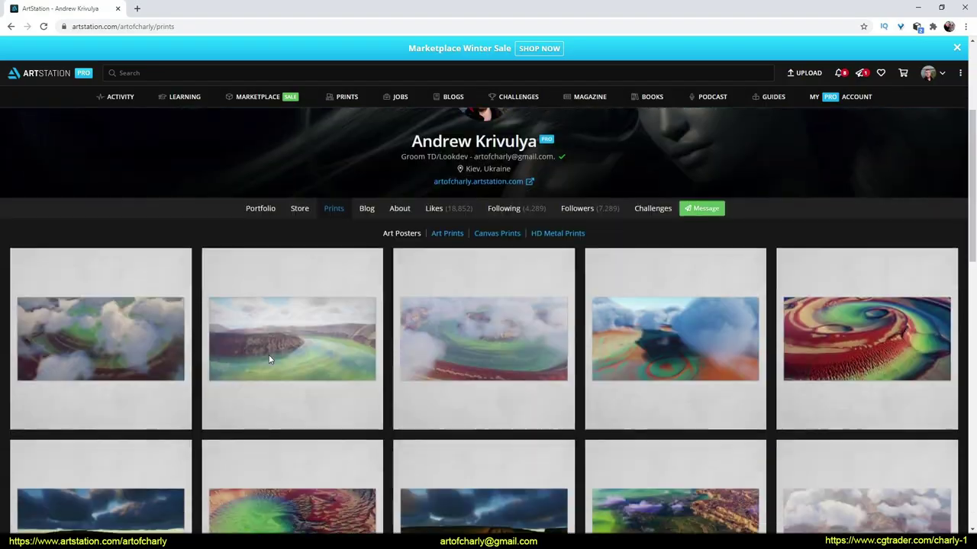
pyautogui.scroll(-10, 268, 357)
pyautogui.scroll(-5, 269, 360)
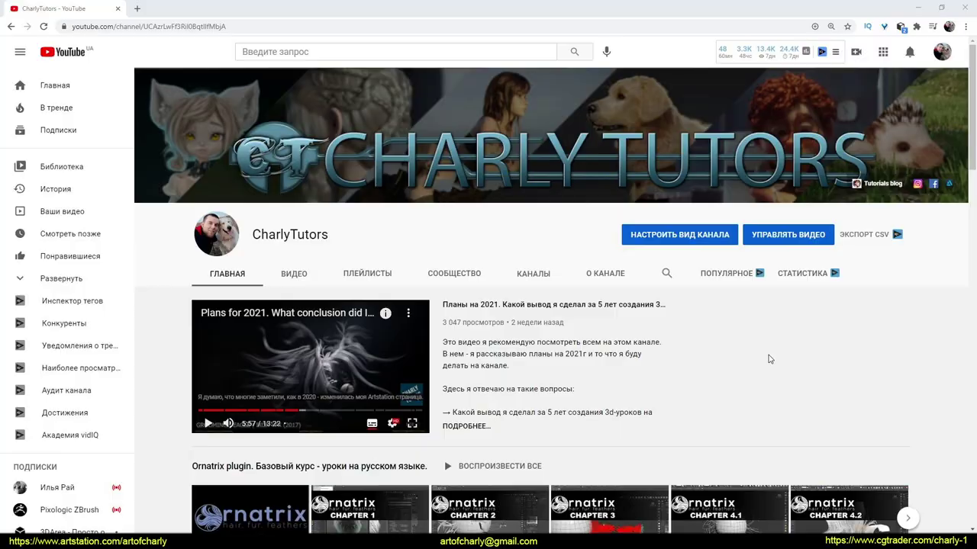
# - Open the community section of the CharlyTutors YouTube channel, read through its posts, and open a video's info card
pyautogui.moveTo(419, 258); pyautogui.dragTo(507, 280)
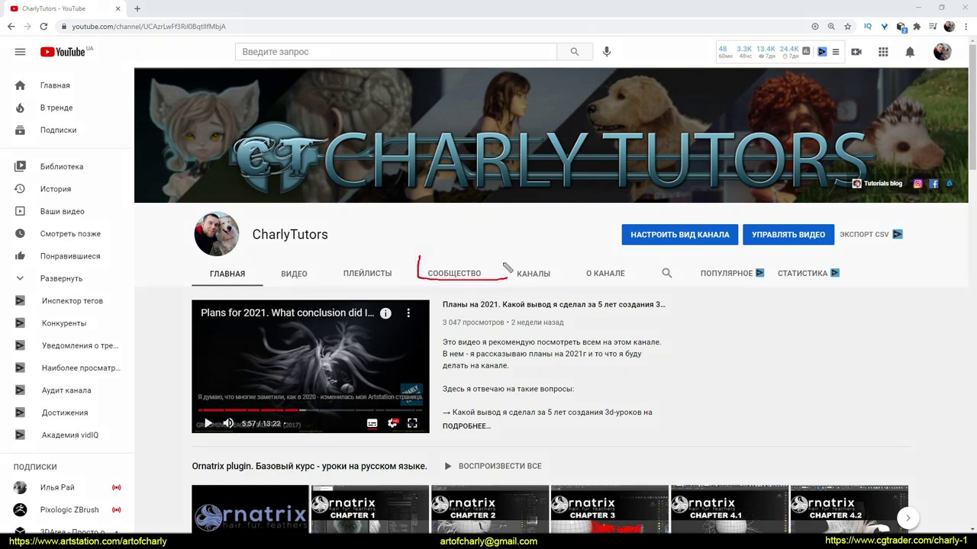
pyautogui.click(455, 274)
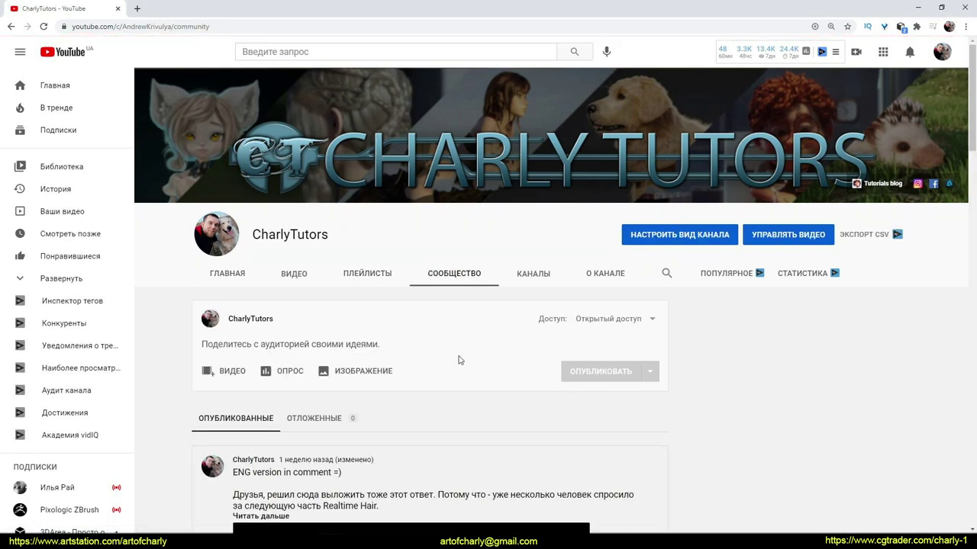
pyautogui.scroll(-20, 458, 360)
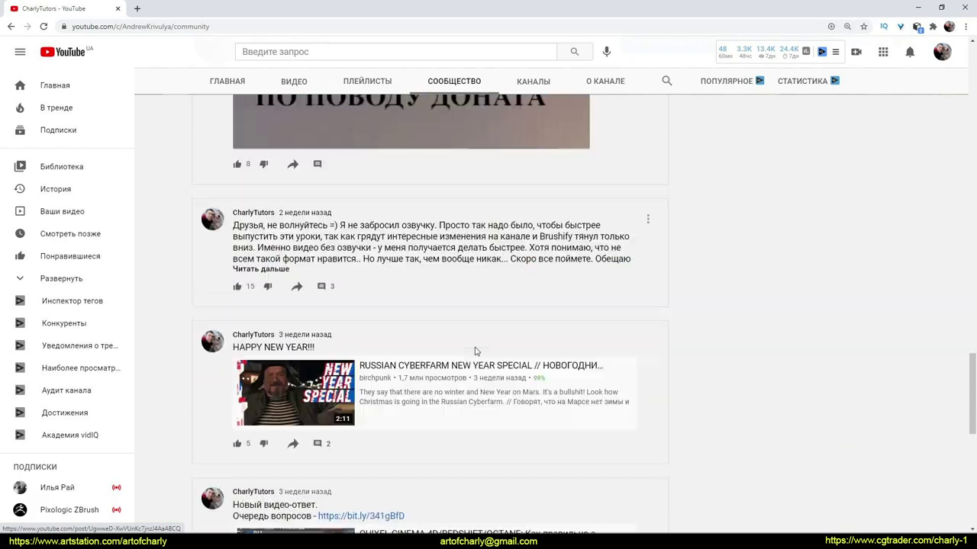
pyautogui.scroll(-15, 475, 351)
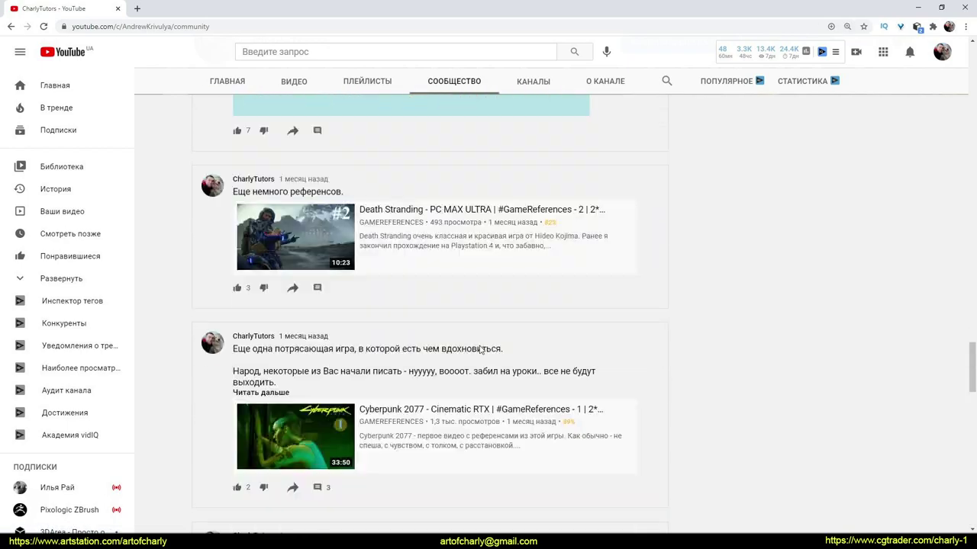
pyautogui.scroll(-15, 479, 359)
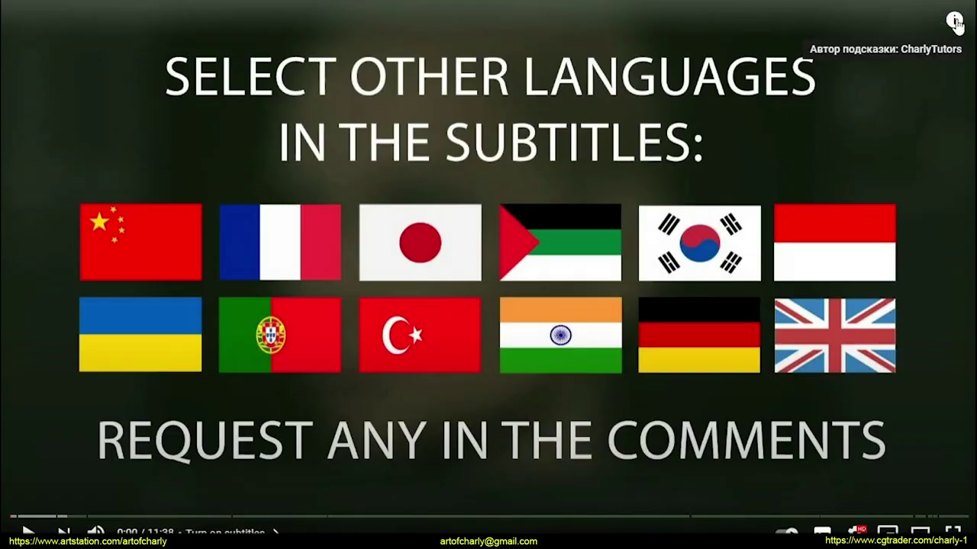
pyautogui.click(958, 21)
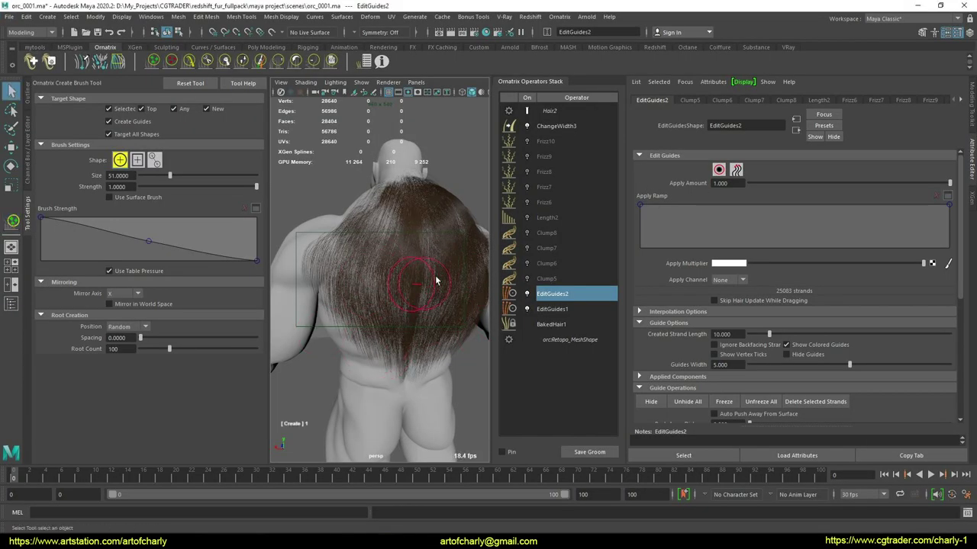
# - In Maya, leave the guide brush and set the Clump5 operator's clump create method to Random
pyautogui.press('q')
pyautogui.click(563, 280)
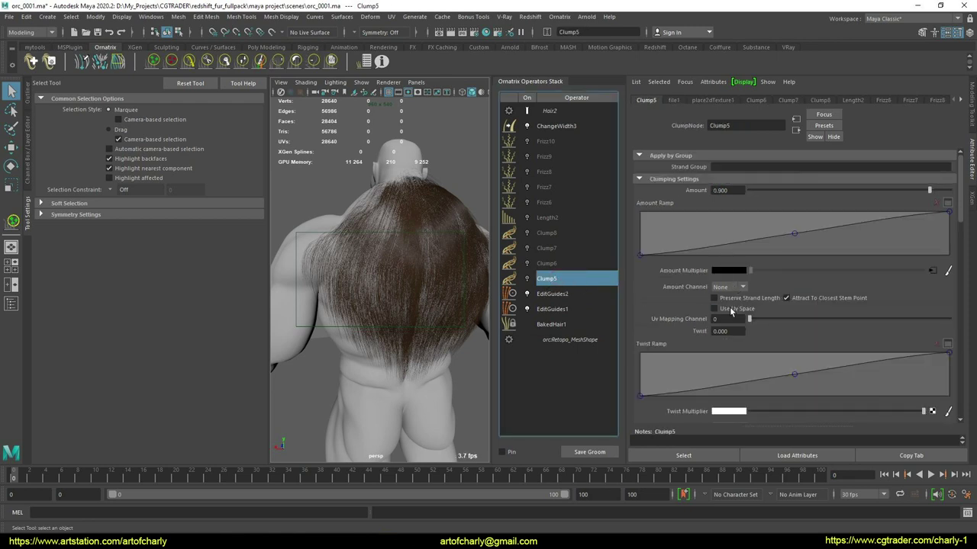
pyautogui.scroll(-10, 702, 305)
pyautogui.click(751, 233)
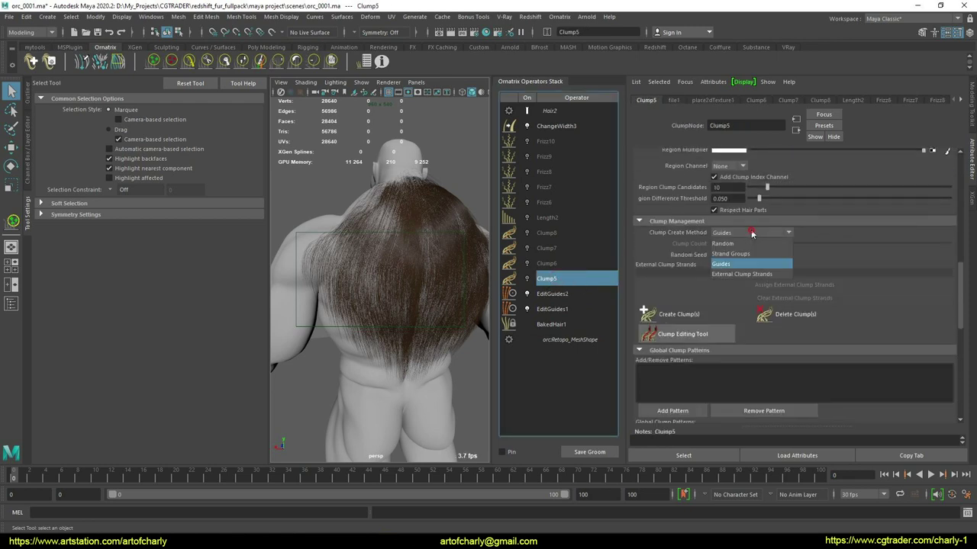
pyautogui.click(740, 243)
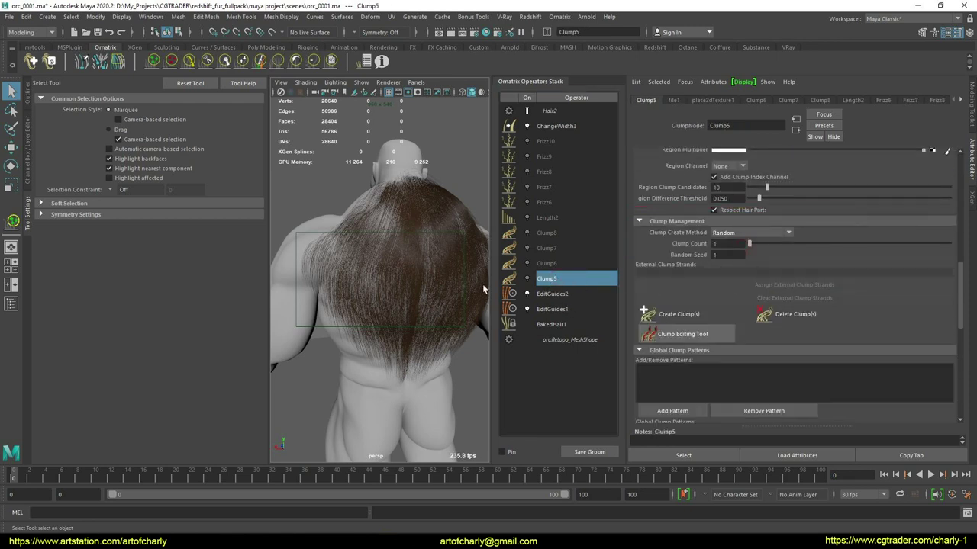
# - Duplicate the ChangeWidth3 operator in the stack, keeping the original disabled and the copy above it enabled
pyautogui.click(575, 126)
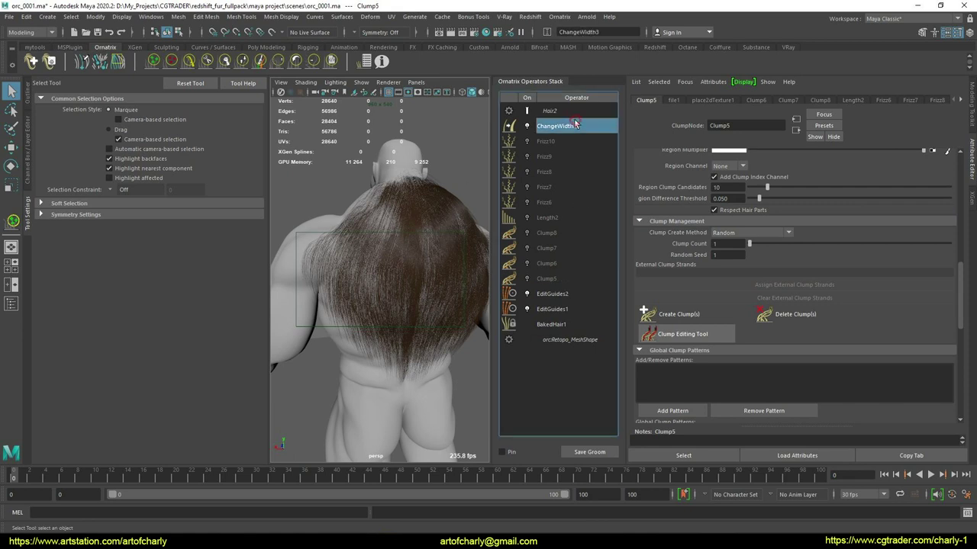
pyautogui.rightClick(560, 130)
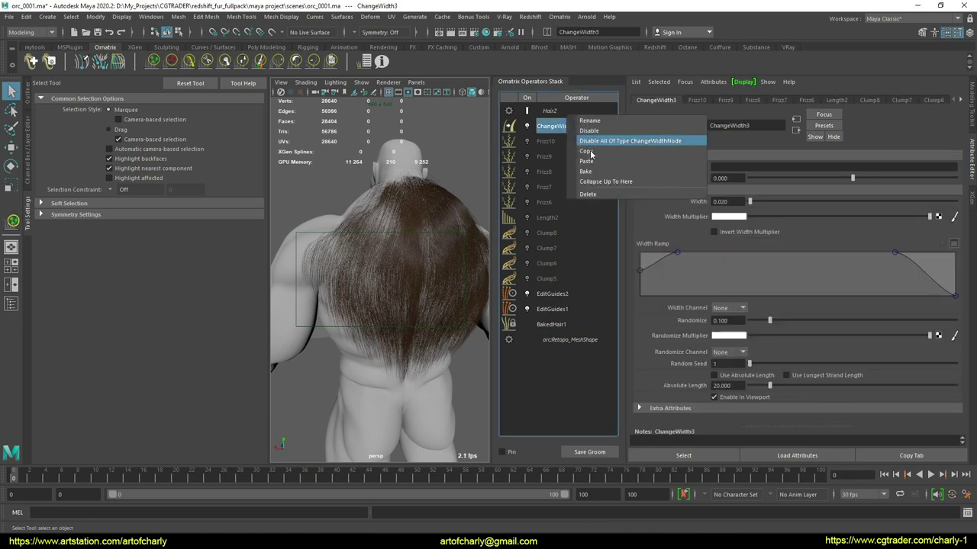
pyautogui.click(528, 128)
pyautogui.rightClick(557, 132)
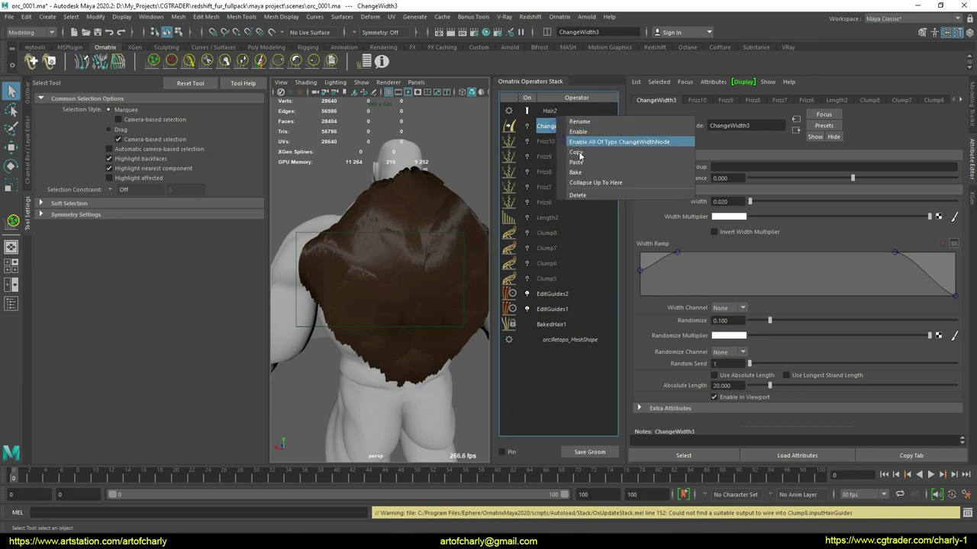
pyautogui.click(584, 162)
pyautogui.click(527, 127)
pyautogui.click(527, 127)
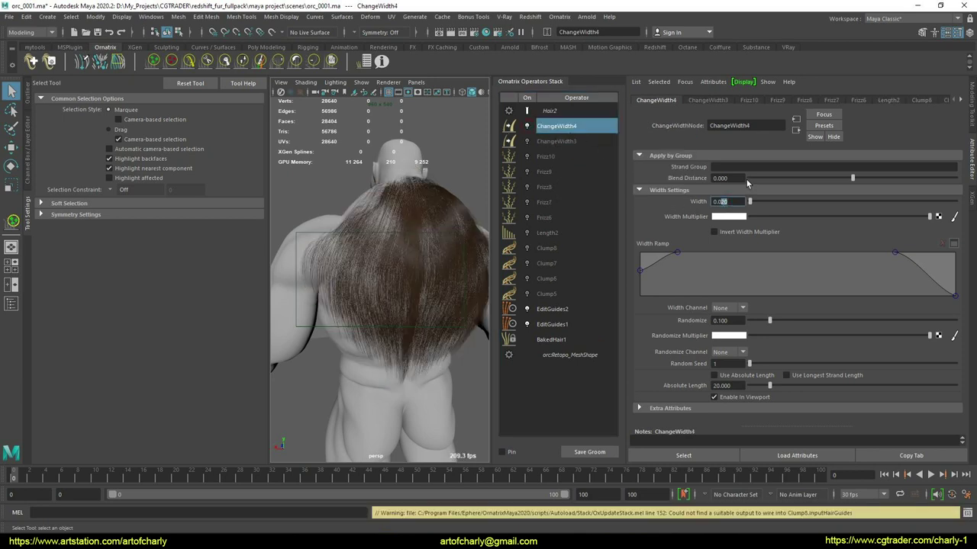
# - Set the duplicated change width operator's width to 0.060 and check the thicker fur on the back
pyautogui.write('6')
pyautogui.press('Return')
pyautogui.moveTo(412, 236)
pyautogui.keyDown('alt'); pyautogui.mouseDown()
pyautogui.moveTo(393, 237)
pyautogui.moveTo(406, 242)
pyautogui.mouseUp(); pyautogui.keyUp('alt')
pyautogui.keyDown('alt'); pyautogui.moveTo(405, 242); pyautogui.dragTo(413, 274, button='right'); pyautogui.keyUp('alt')
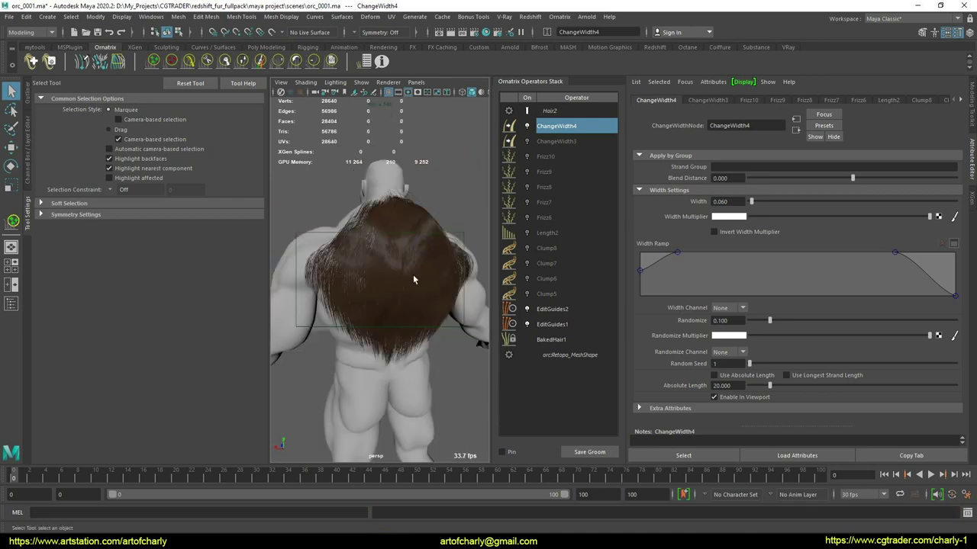
pyautogui.keyDown('alt'); pyautogui.moveTo(413, 274); pyautogui.dragTo(406, 270); pyautogui.keyUp('alt')
pyautogui.keyDown('alt'); pyautogui.moveTo(405, 270); pyautogui.dragTo(413, 274, button='right'); pyautogui.keyUp('alt')
# - Enable the Clump5 operator with the Random create method and a clump count of 200
pyautogui.click(566, 295)
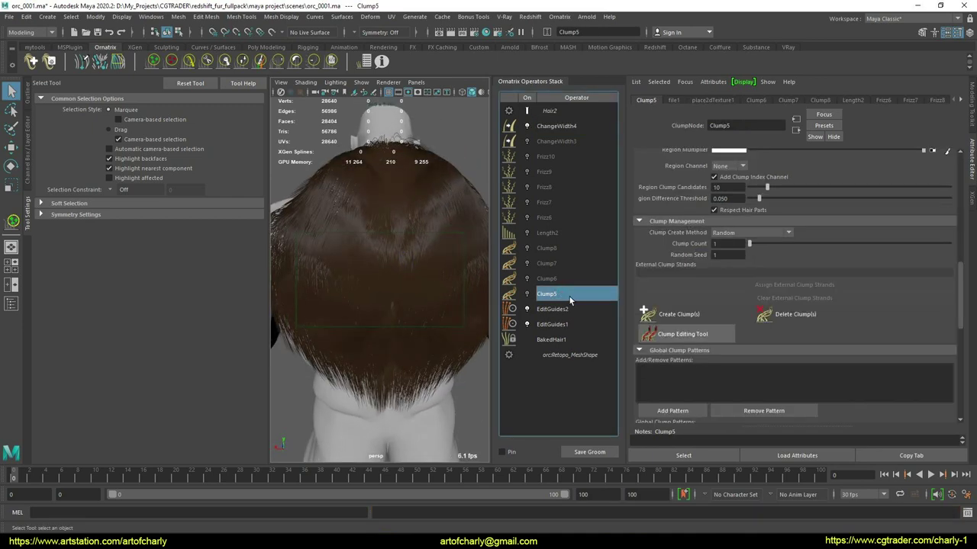
pyautogui.click(759, 233)
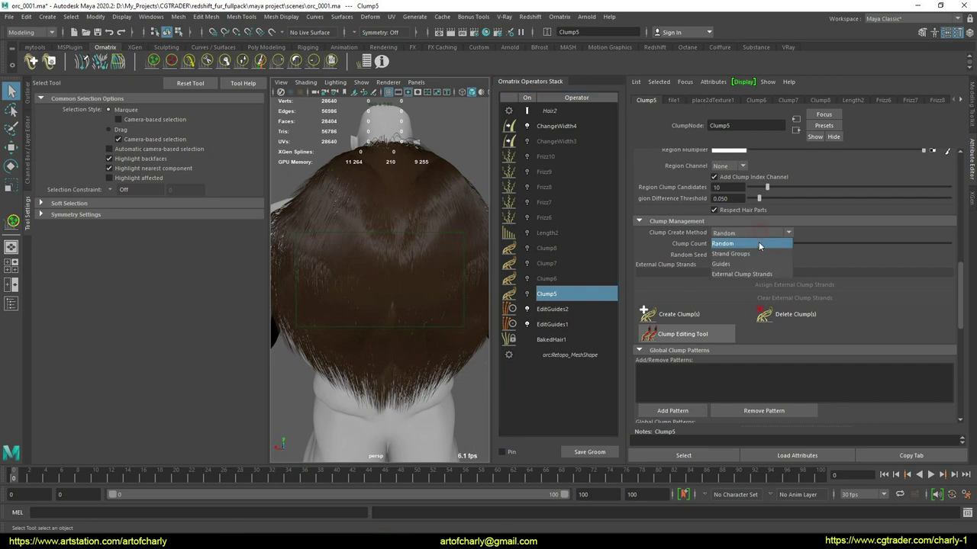
pyautogui.click(755, 242)
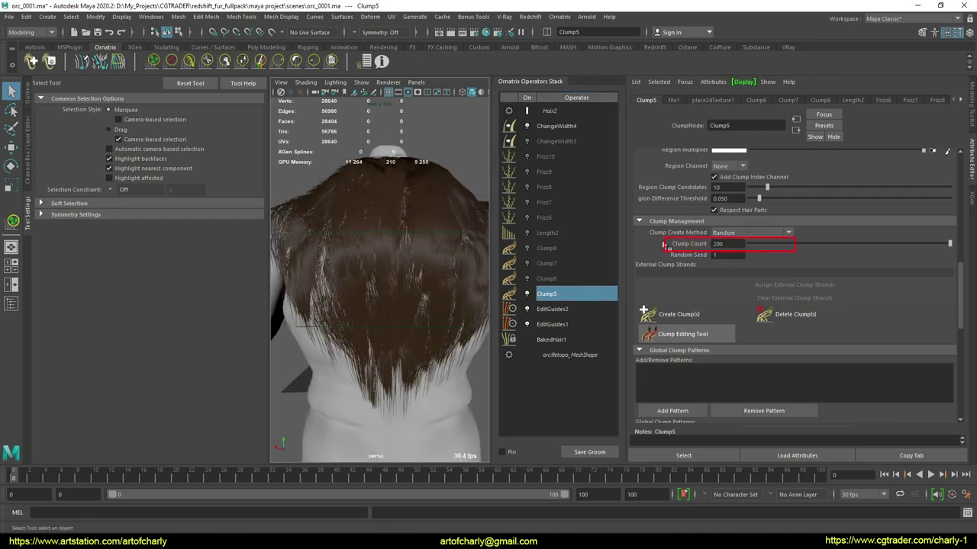
pyautogui.click(683, 308)
pyautogui.keyDown('alt'); pyautogui.moveTo(364, 290); pyautogui.dragTo(328, 324); pyautogui.keyUp('alt')
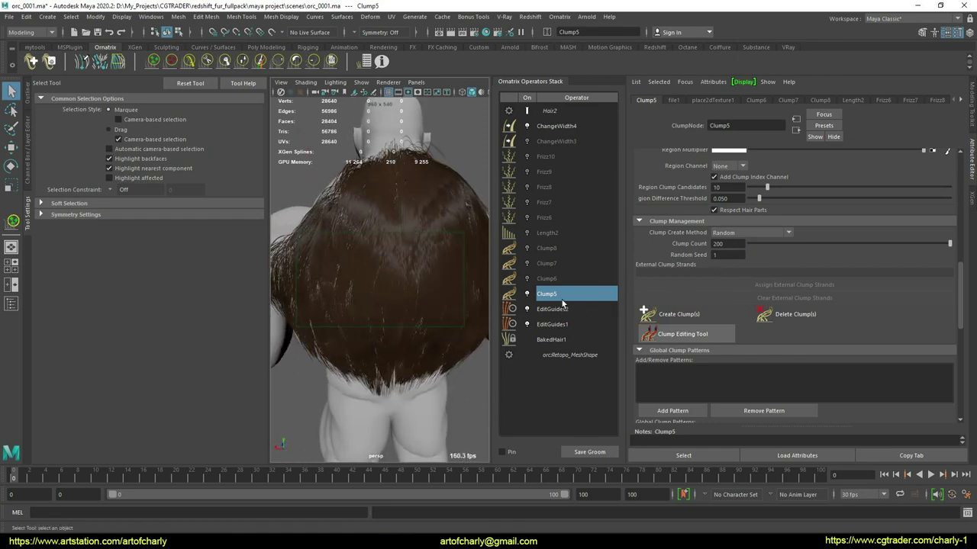
# - Set the ChangeWidth4 operator's width to 0.025 for thinner strands on the orc's back
pyautogui.click(562, 127)
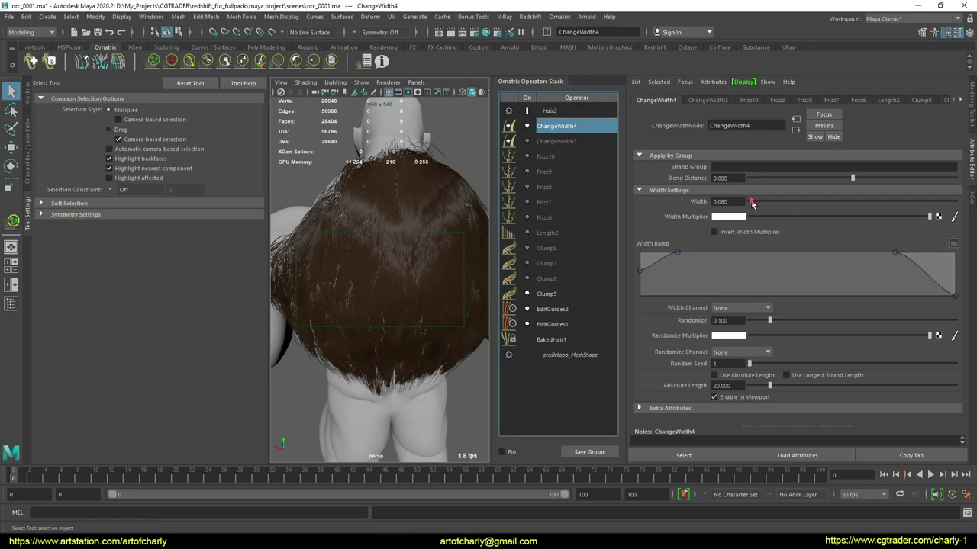
pyautogui.moveTo(752, 203); pyautogui.dragTo(750, 203)
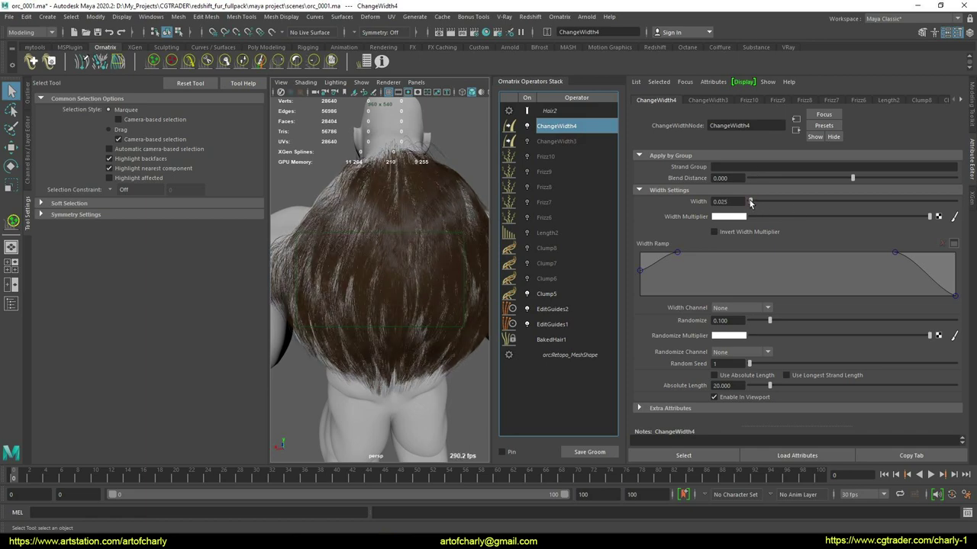
pyautogui.keyDown('alt'); pyautogui.moveTo(387, 312); pyautogui.dragTo(380, 275); pyautogui.keyUp('alt')
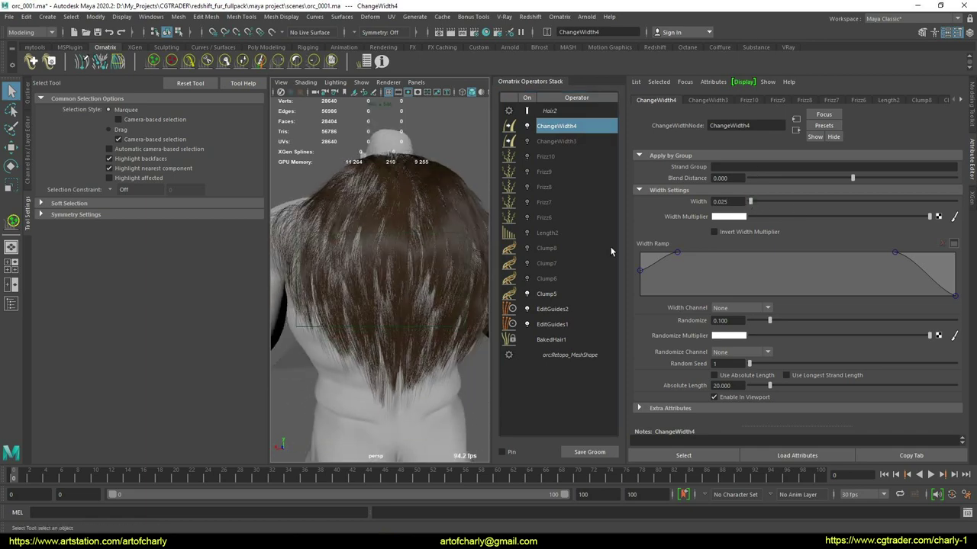
# - Toggle the Clump5 operator off and on to compare the back fur with and without its clumps, and review its settings
pyautogui.click(551, 294)
pyautogui.click(527, 294)
pyautogui.click(526, 294)
pyautogui.click(527, 294)
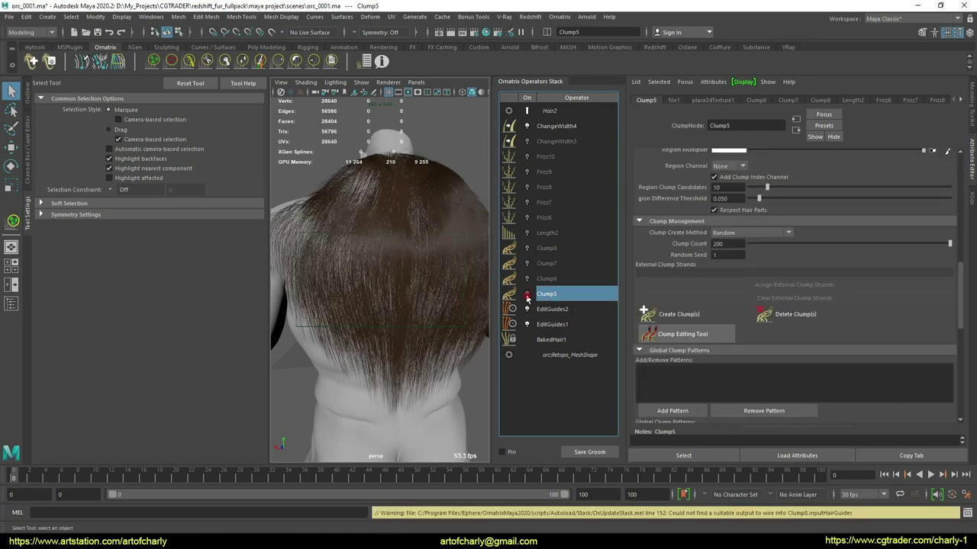
pyautogui.click(527, 295)
pyautogui.keyDown('alt'); pyautogui.moveTo(366, 292); pyautogui.dragTo(467, 302); pyautogui.keyUp('alt')
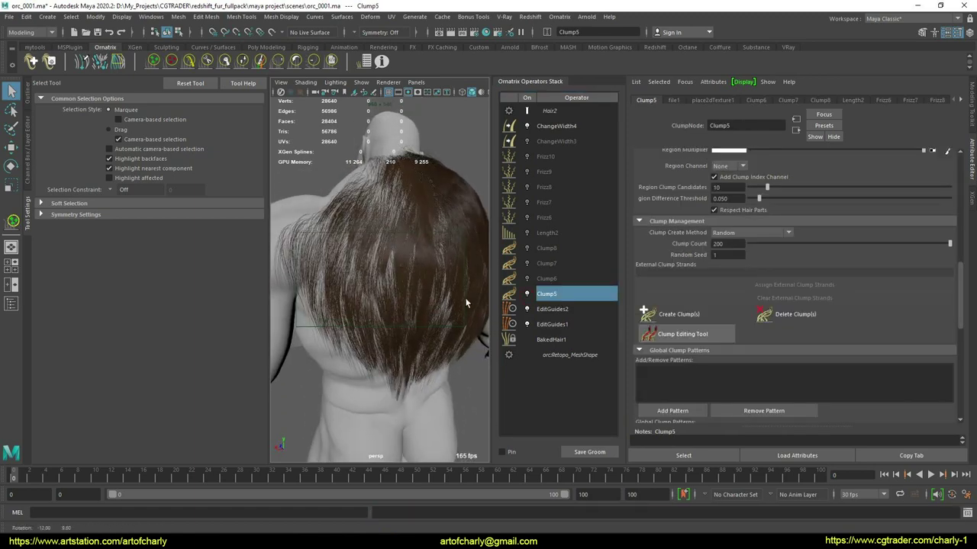
pyautogui.scroll(7, 688, 288)
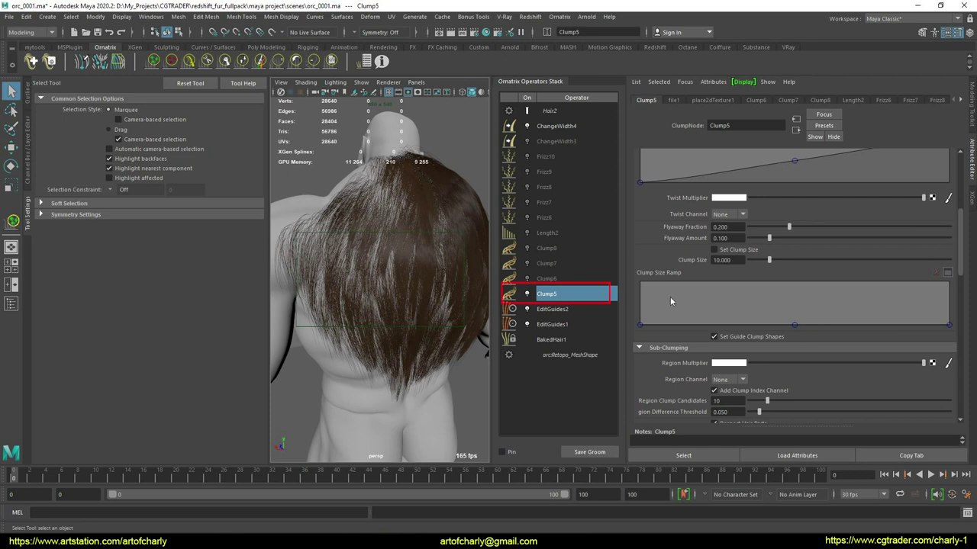
pyautogui.scroll(-3, 671, 299)
pyautogui.scroll(-3, 712, 293)
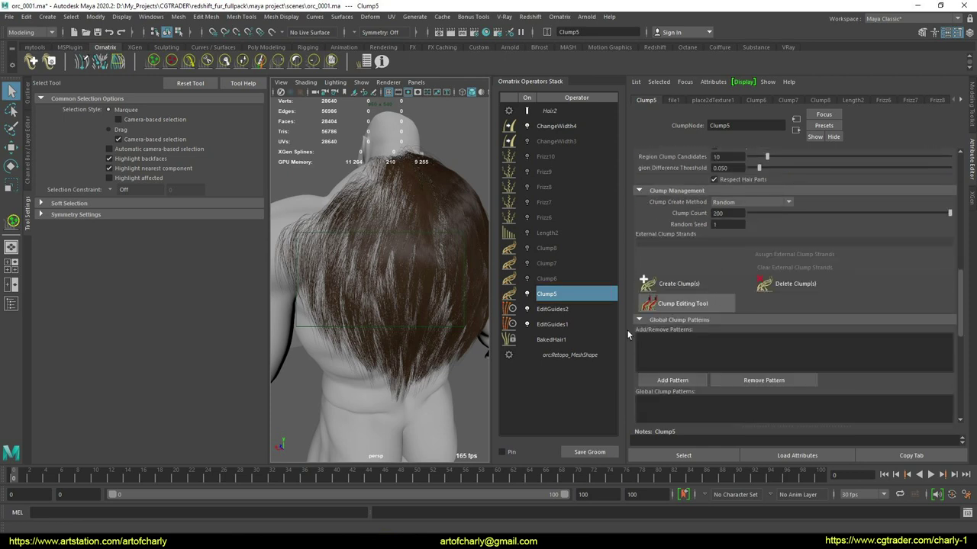
# - Set the Clump6 operator's clump count to 500 with the Random create method and enable the operator
pyautogui.click(547, 280)
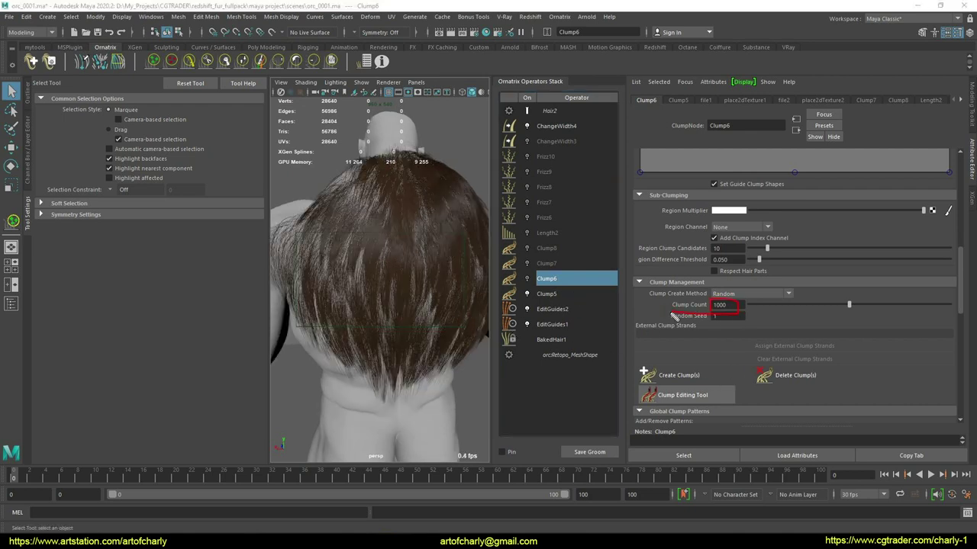
pyautogui.keyDown('alt'); pyautogui.moveTo(354, 284); pyautogui.dragTo(425, 273); pyautogui.keyUp('alt')
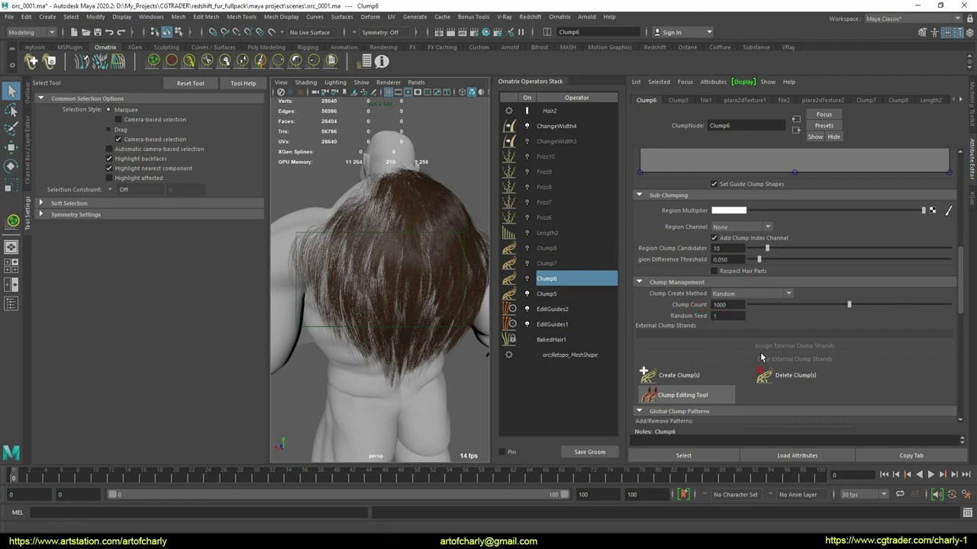
pyautogui.keyDown('alt'); pyautogui.moveTo(405, 280); pyautogui.dragTo(423, 300); pyautogui.keyUp('alt')
pyautogui.scroll(-3, 423, 311)
pyautogui.press('[')
pyautogui.press('[')
pyautogui.hotkey('ctrl', 'alt', 'g')
pyautogui.moveTo(697, 311); pyautogui.dragTo(734, 311)
pyautogui.press('Escape')
pyautogui.click(526, 278)
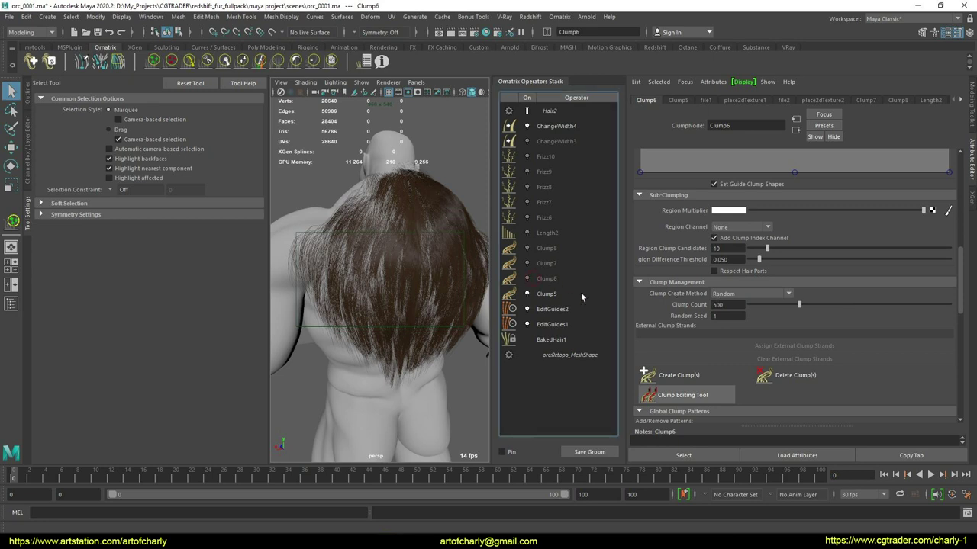
pyautogui.keyDown('alt'); pyautogui.moveTo(403, 295); pyautogui.dragTo(362, 301); pyautogui.keyUp('alt')
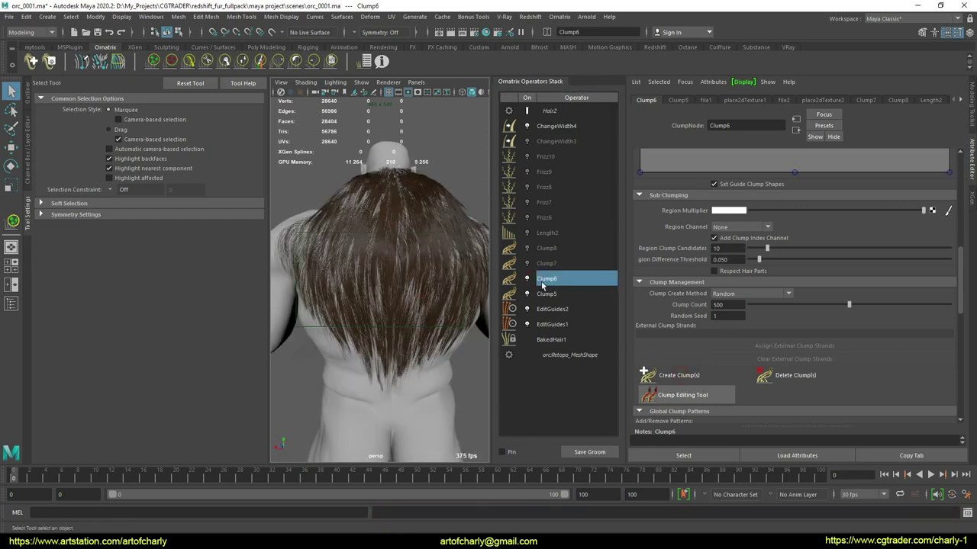
# - Toggle the Clump6 operator off and on and orbit around the back to compare its effect on the fur
pyautogui.click(526, 280)
pyautogui.click(527, 280)
pyautogui.click(526, 280)
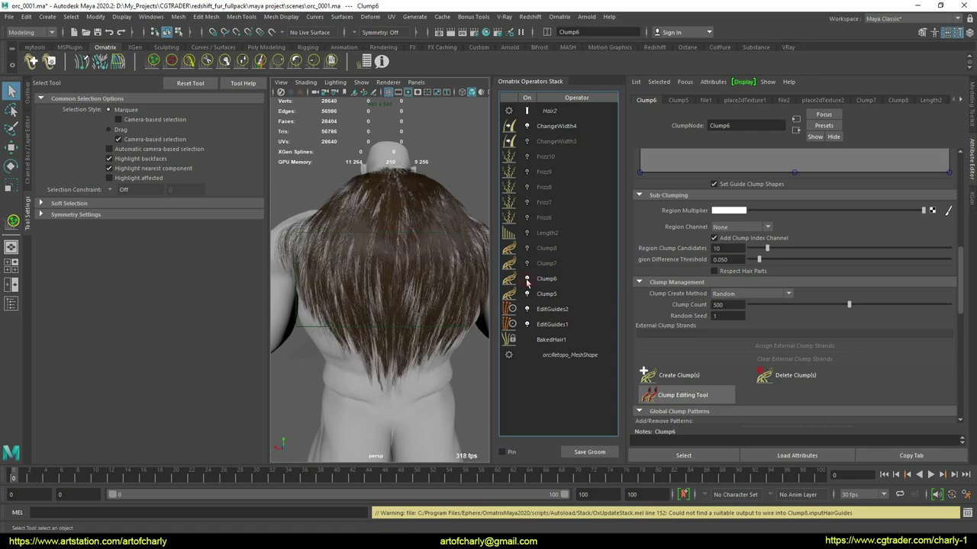
pyautogui.keyDown('alt'); pyautogui.moveTo(371, 303); pyautogui.dragTo(382, 328); pyautogui.keyUp('alt')
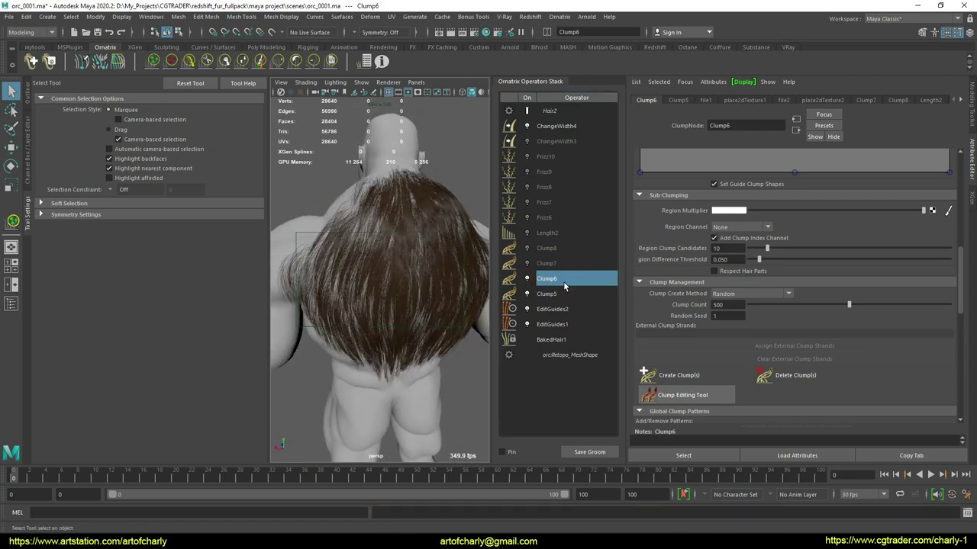
# - Enable the Clump7 operator, set its clump count to 1000 and create its random clumps
pyautogui.click(580, 263)
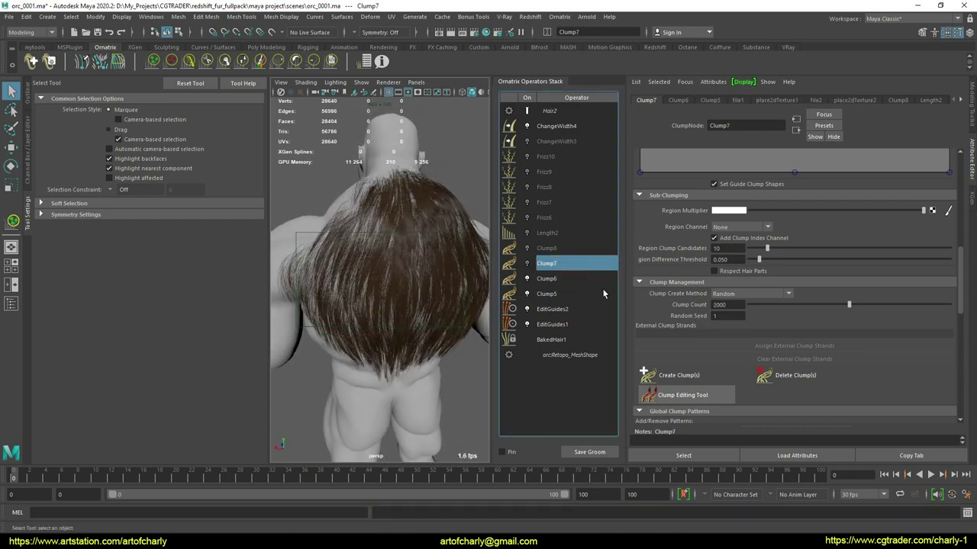
pyautogui.click(734, 306)
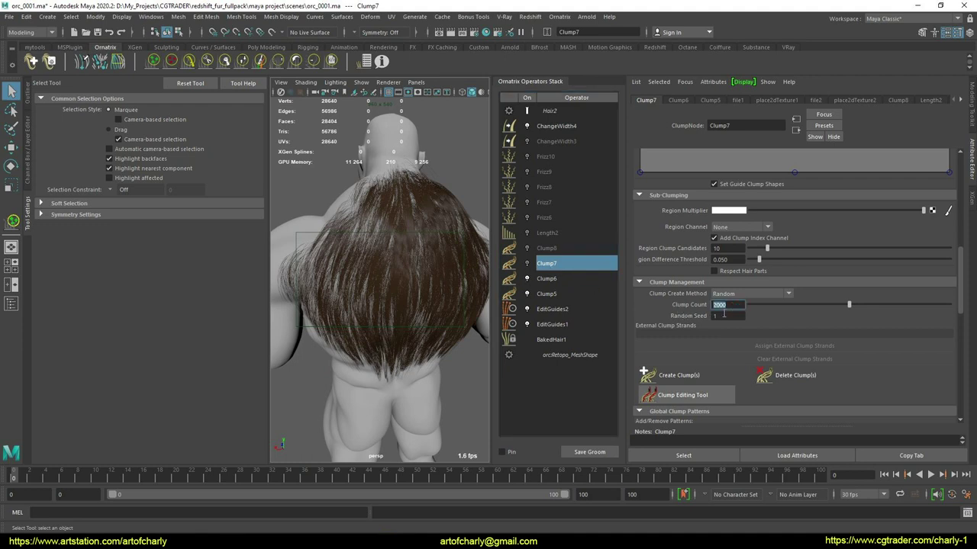
pyautogui.click(553, 279)
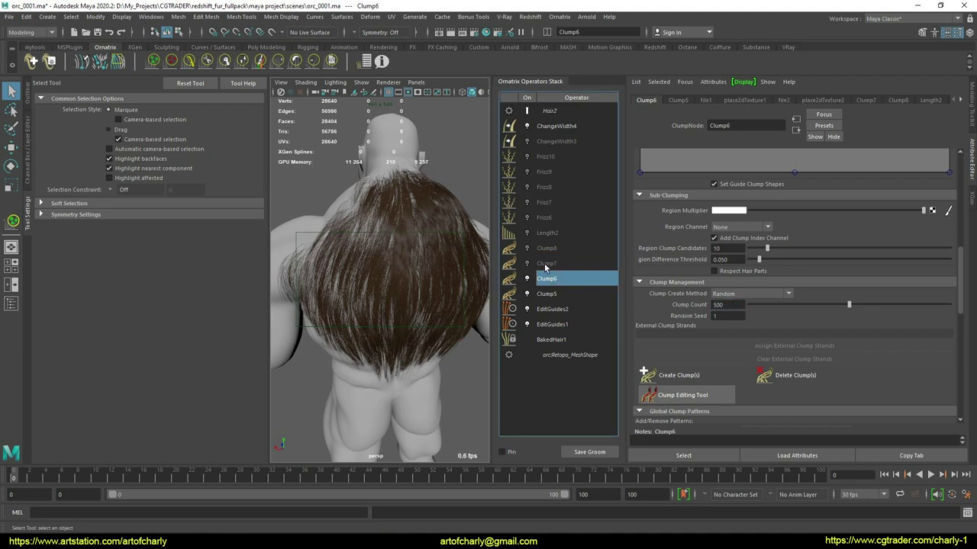
pyautogui.click(546, 267)
pyautogui.click(528, 264)
pyautogui.moveTo(737, 305); pyautogui.dragTo(667, 305)
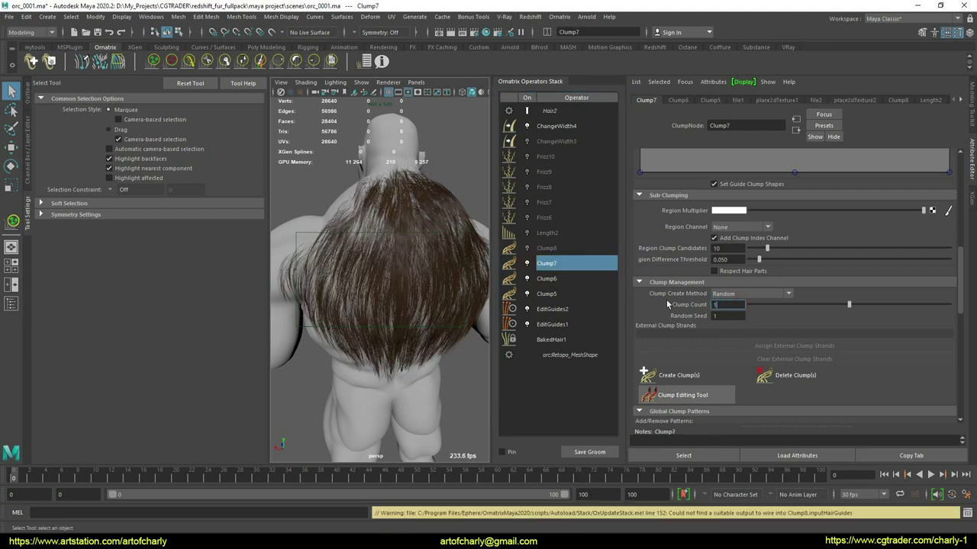
pyautogui.press('Return')
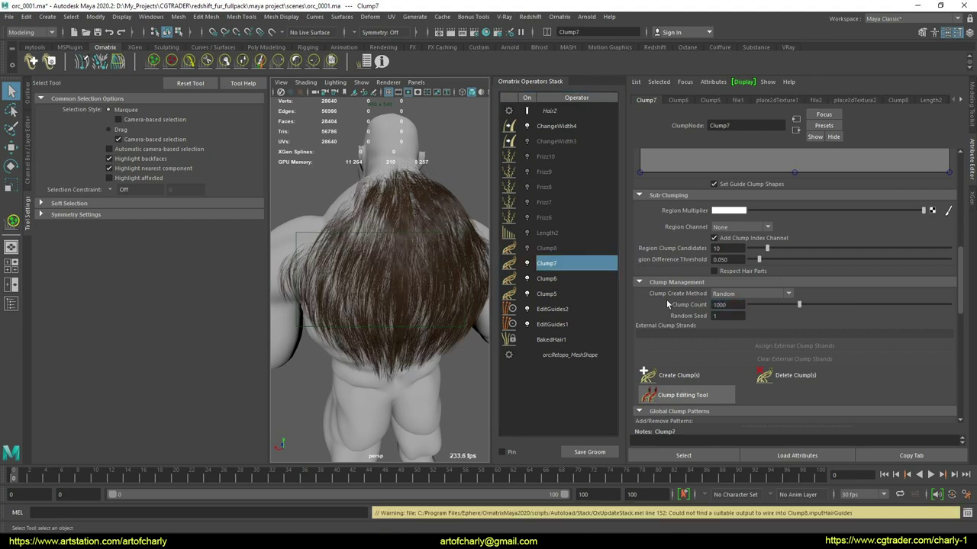
pyautogui.click(688, 375)
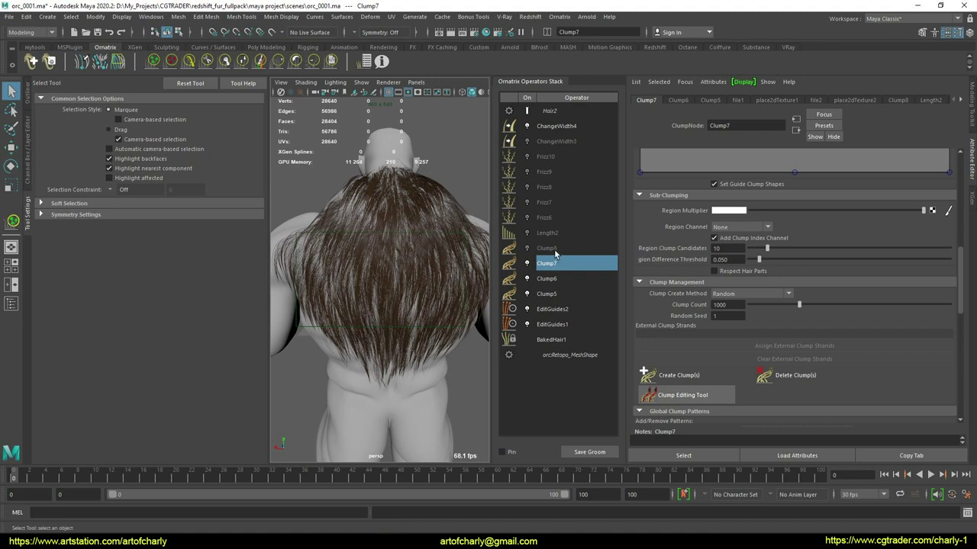
# - Enable the Clump8 operator and set its clump count to 1500
pyautogui.click(546, 248)
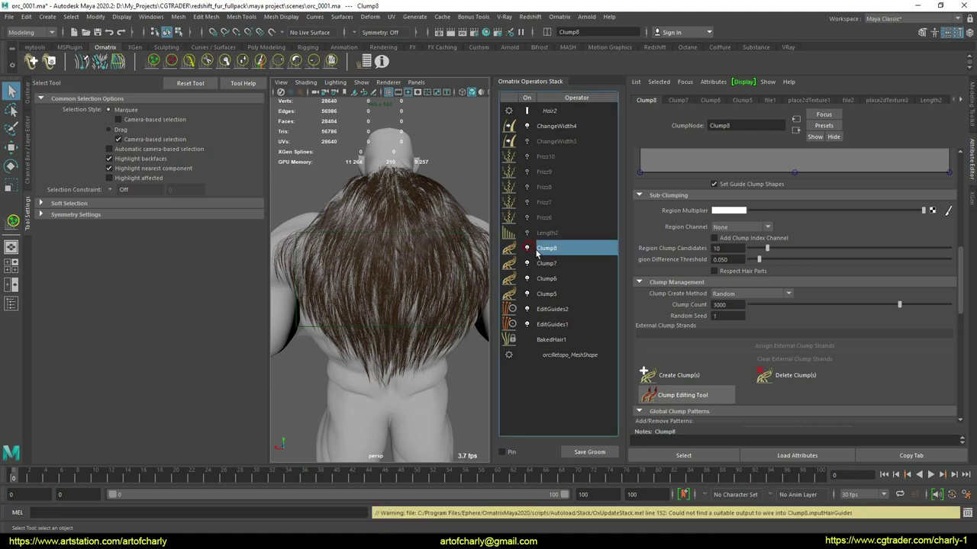
pyautogui.doubleClick(719, 305)
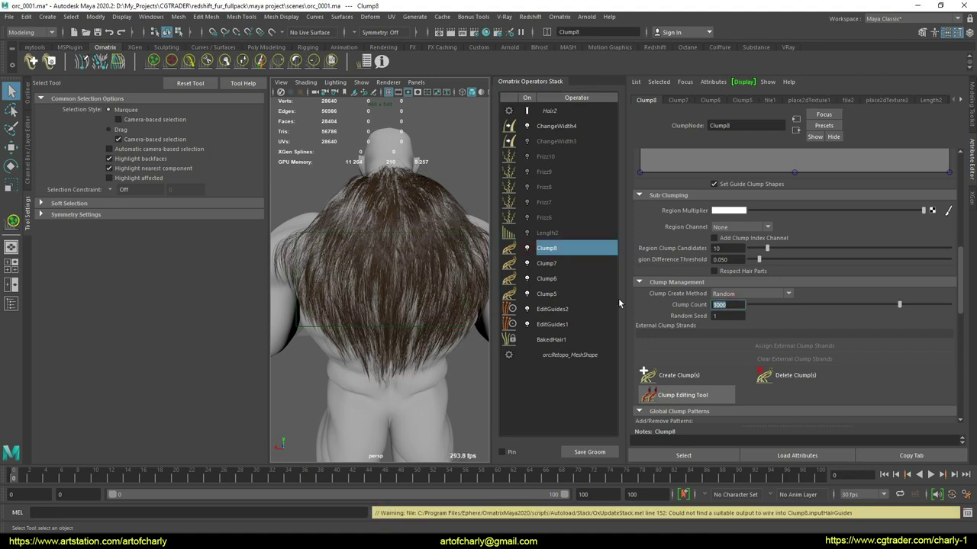
pyautogui.write('1500')
pyautogui.press('Return')
# - Review the Length2 settings and the Sub-Clumping region channels and clump index options of Clump5, Clump6, Clump7 and Clump8
pyautogui.click(547, 232)
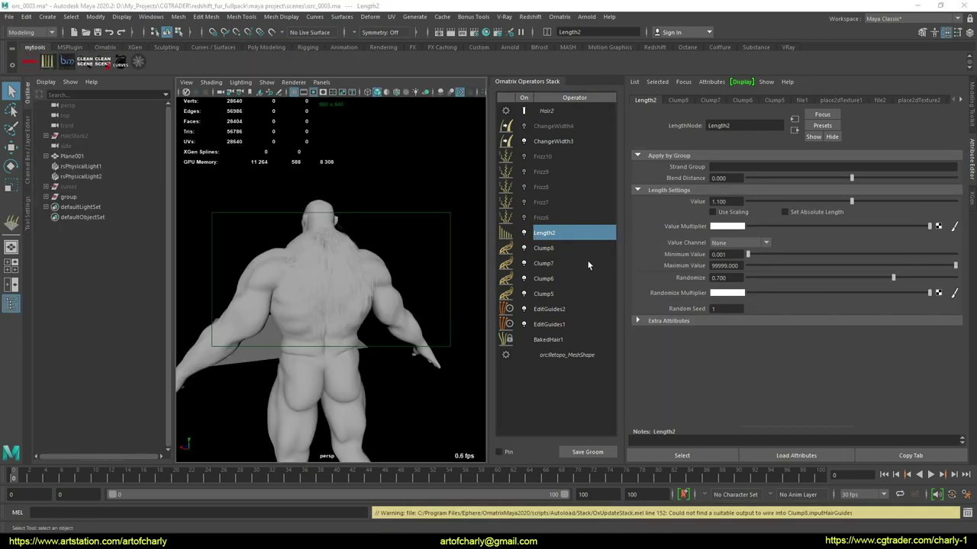
pyautogui.keyDown('alt'); pyautogui.moveTo(273, 340); pyautogui.dragTo(416, 317); pyautogui.keyUp('alt')
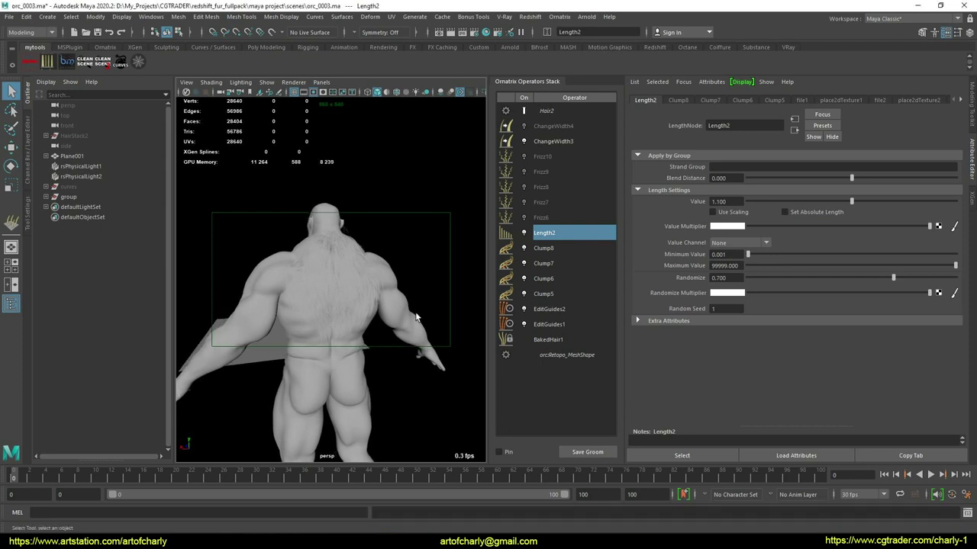
pyautogui.click(550, 295)
pyautogui.click(560, 277)
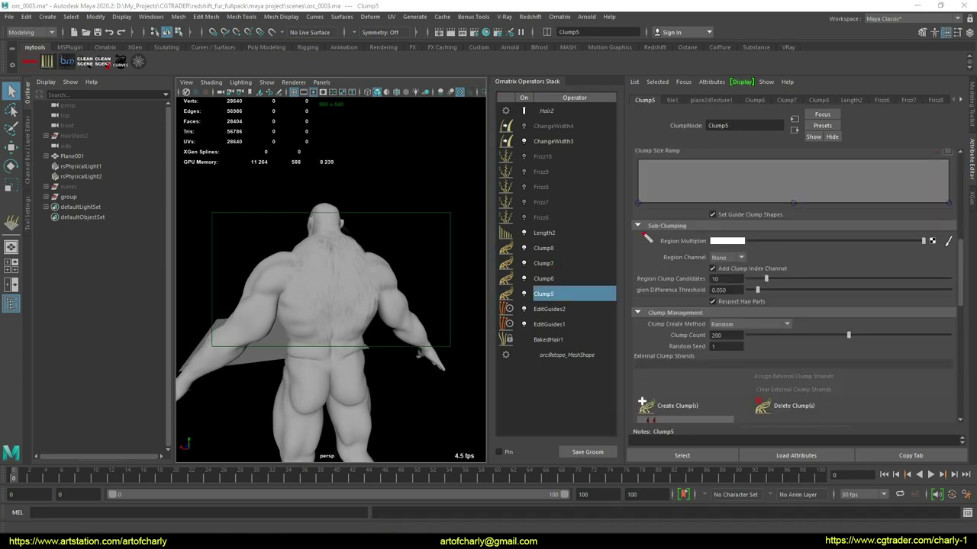
pyautogui.moveTo(644, 233); pyautogui.dragTo(674, 220)
pyautogui.moveTo(663, 265)
pyautogui.mouseDown()
pyautogui.moveTo(763, 265)
pyautogui.moveTo(761, 250)
pyautogui.mouseUp()
pyautogui.click(568, 279)
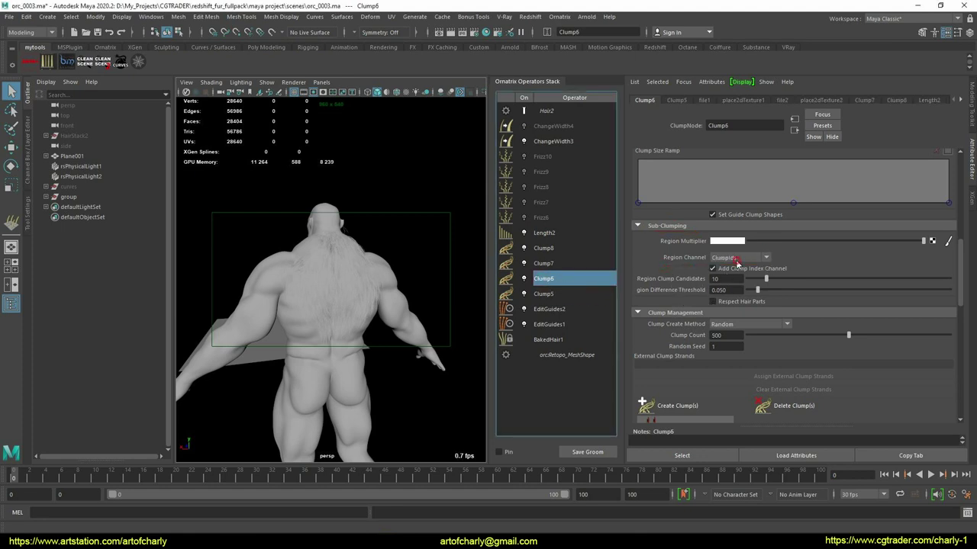
pyautogui.click(551, 264)
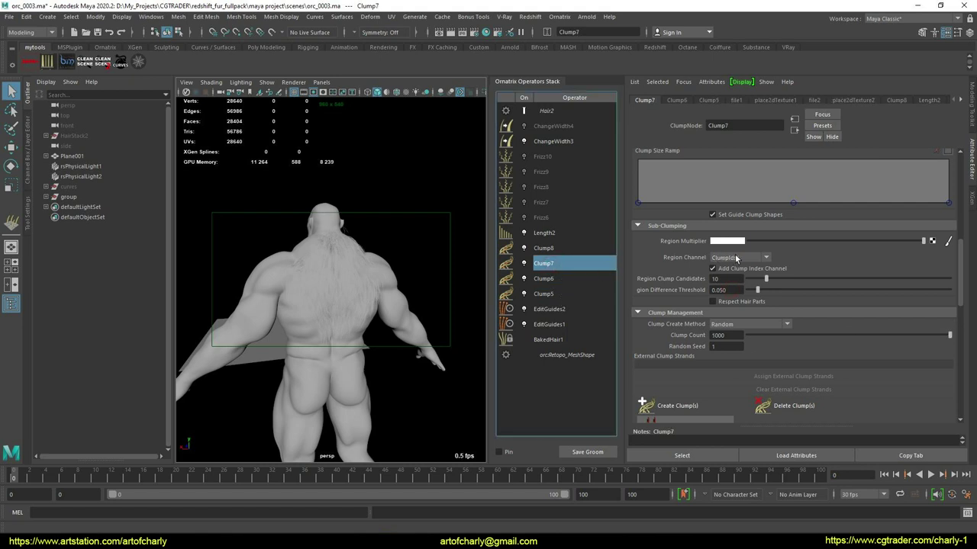
pyautogui.click(555, 249)
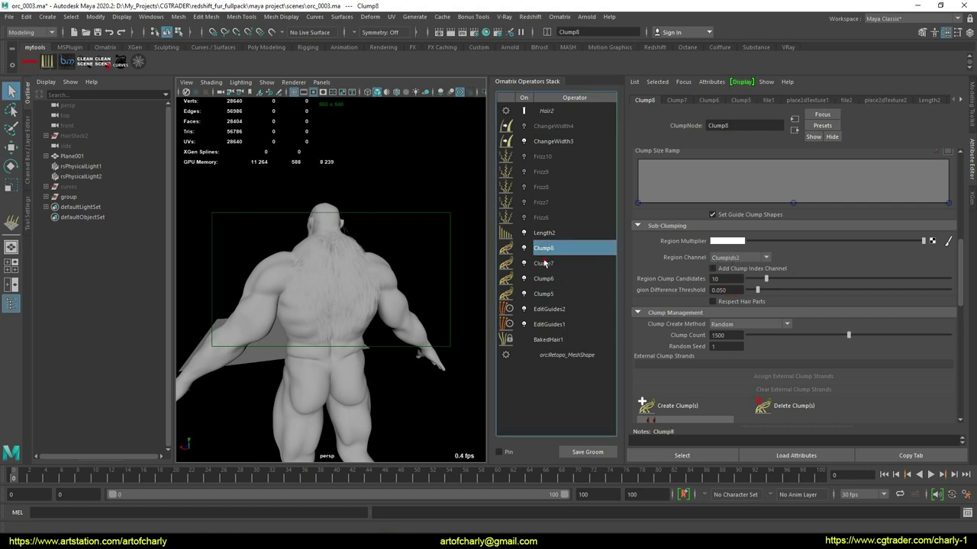
# - Recreate the clumps operator by operator, starting with Clump5 and working up the stack to Clump8
pyautogui.click(543, 294)
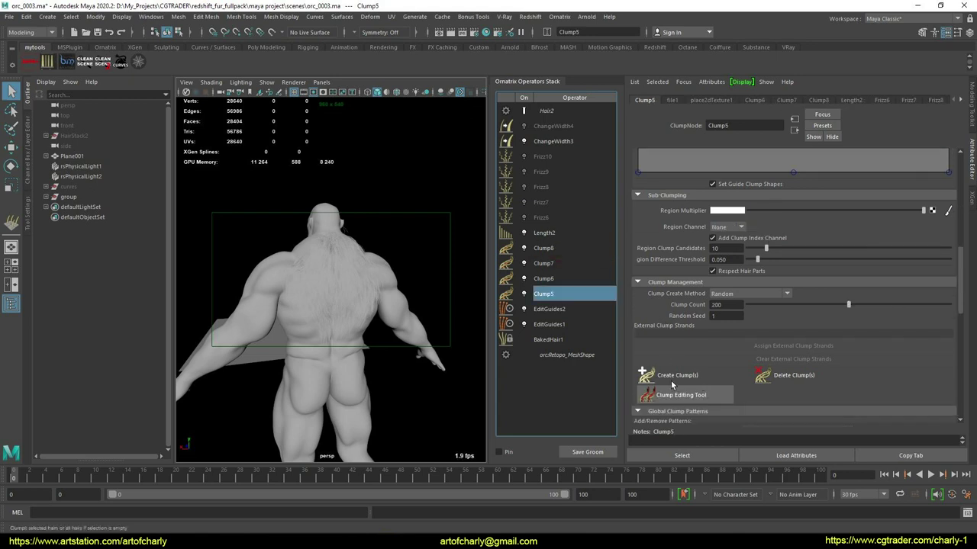
pyautogui.moveTo(666, 365); pyautogui.dragTo(695, 381)
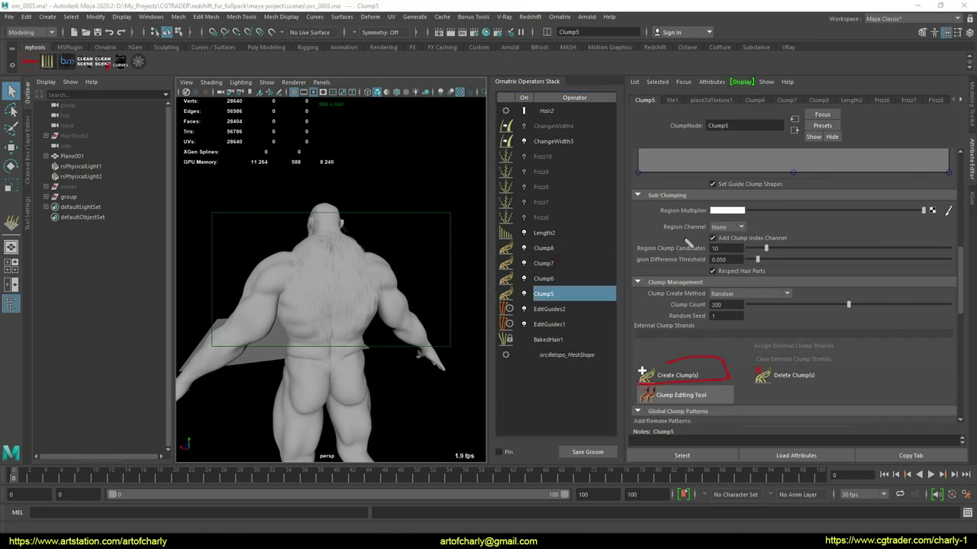
pyautogui.moveTo(697, 237); pyautogui.dragTo(743, 248)
pyautogui.moveTo(689, 232)
pyautogui.mouseDown()
pyautogui.moveTo(760, 229)
pyautogui.moveTo(717, 234)
pyautogui.moveTo(785, 245)
pyautogui.moveTo(768, 234)
pyautogui.mouseUp()
pyautogui.press('Escape')
pyautogui.click(689, 375)
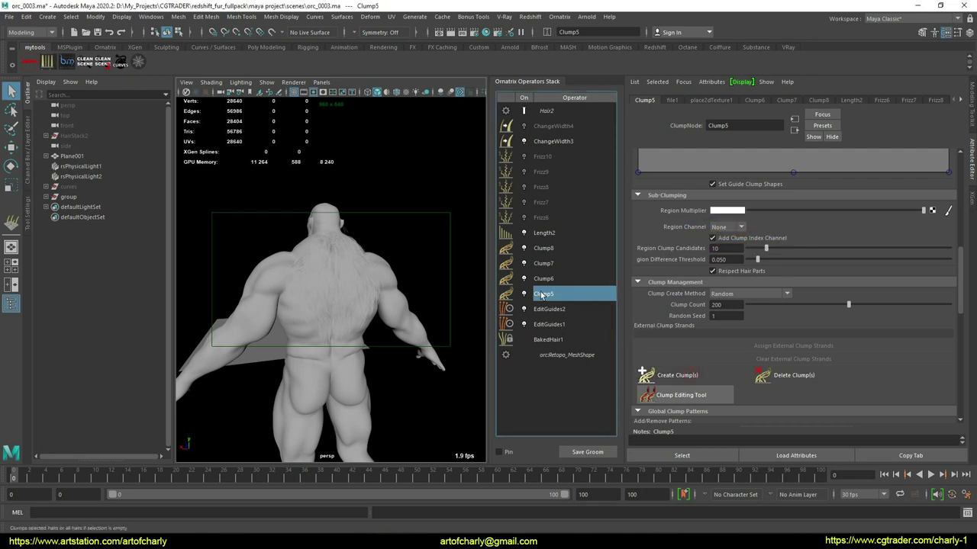
pyautogui.click(678, 377)
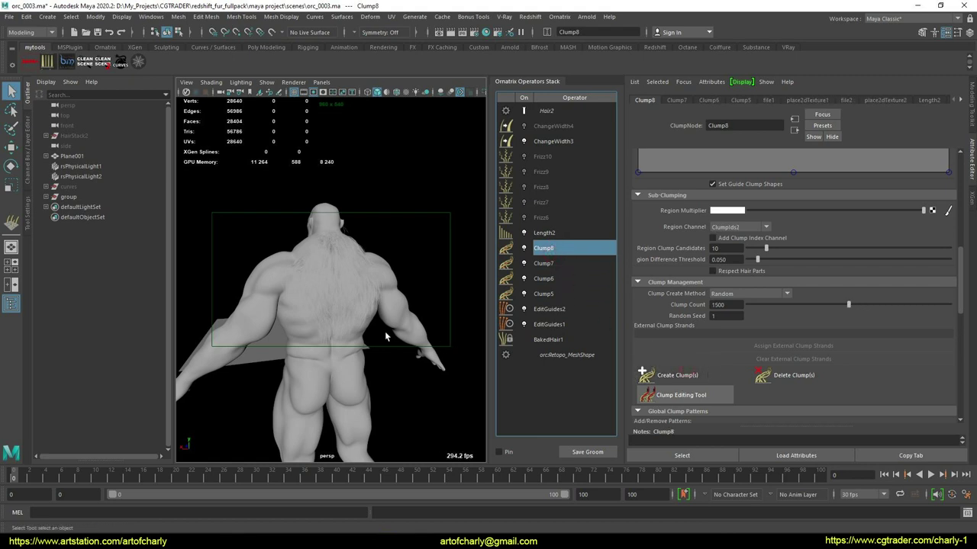
# - Review the Frizz6 settings and the available Group Channel options for the frizz operator
pyautogui.click(545, 219)
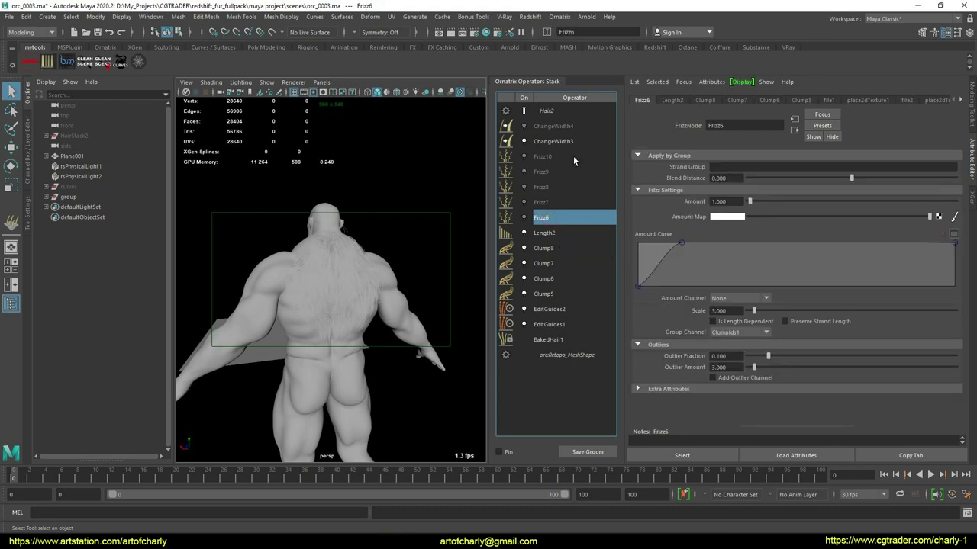
pyautogui.hotkey('ctrl', 'shift', '3')
pyautogui.moveTo(516, 149); pyautogui.dragTo(544, 230)
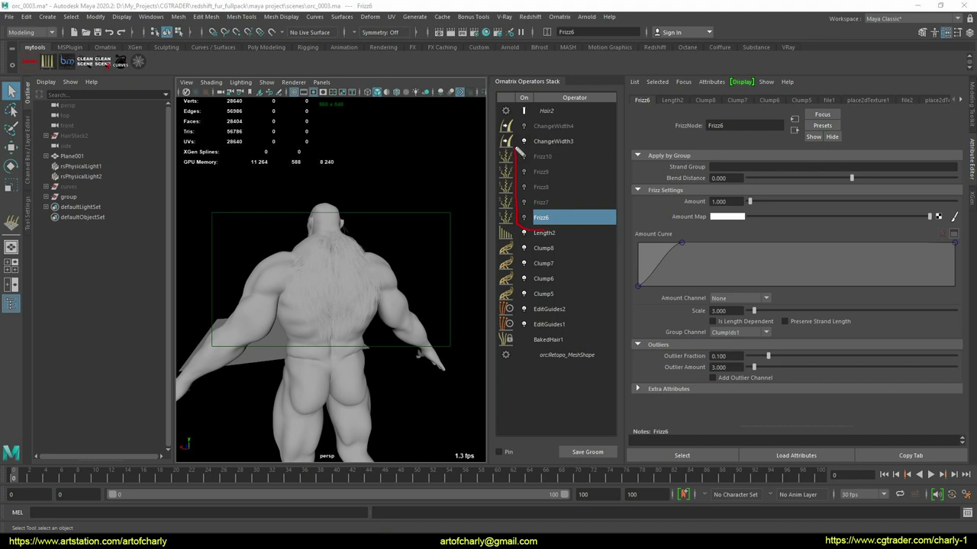
pyautogui.moveTo(515, 148); pyautogui.dragTo(580, 217)
pyautogui.press('Escape')
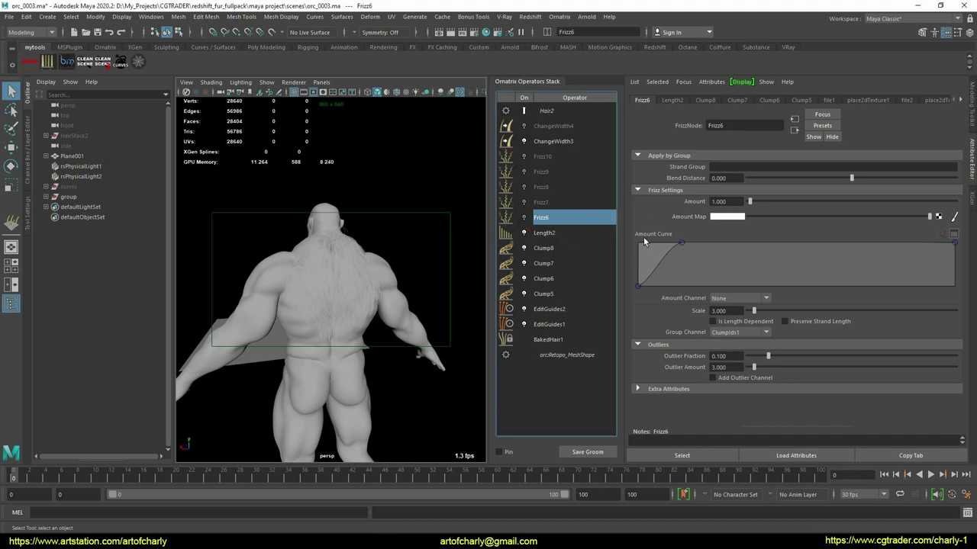
pyautogui.moveTo(535, 225); pyautogui.dragTo(563, 219)
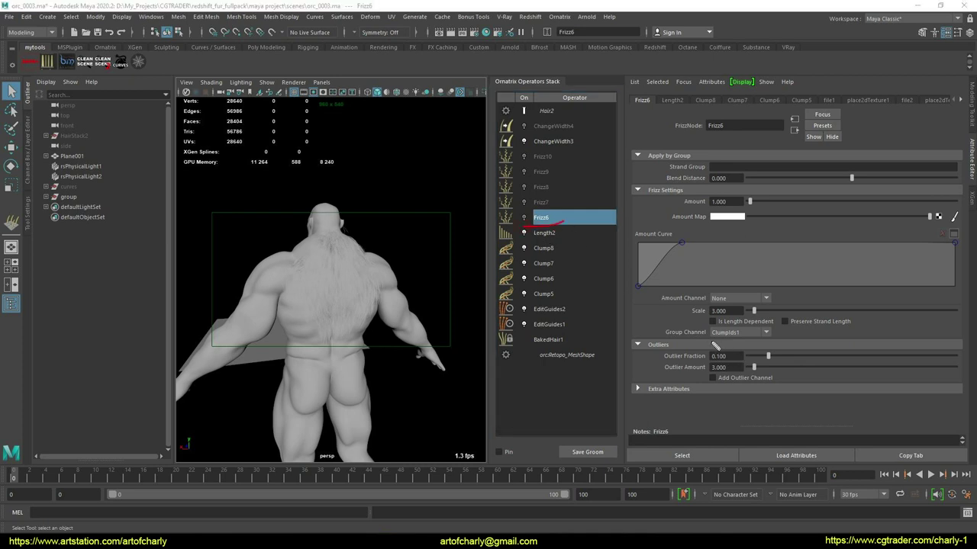
pyautogui.moveTo(707, 337); pyautogui.dragTo(749, 327)
pyautogui.press('Escape')
pyautogui.click(766, 333)
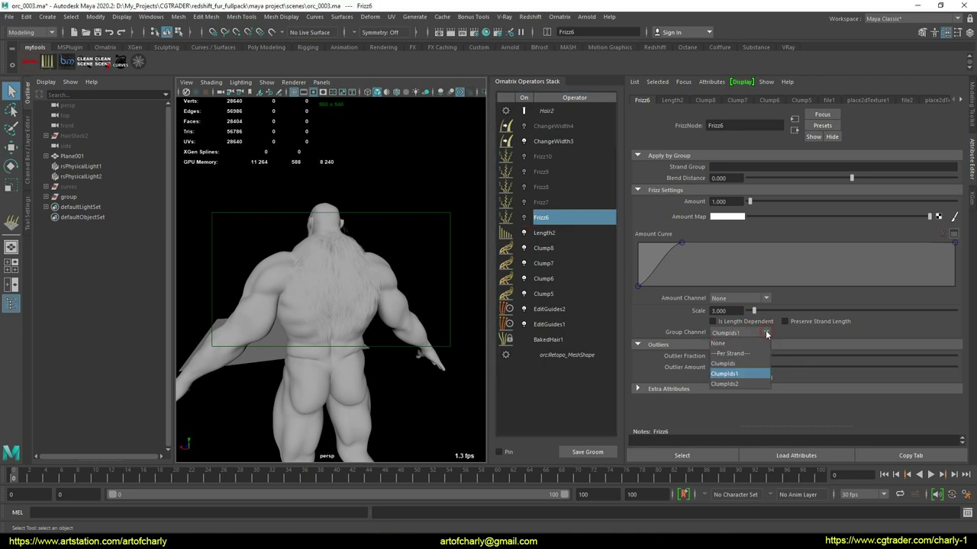
pyautogui.click(767, 334)
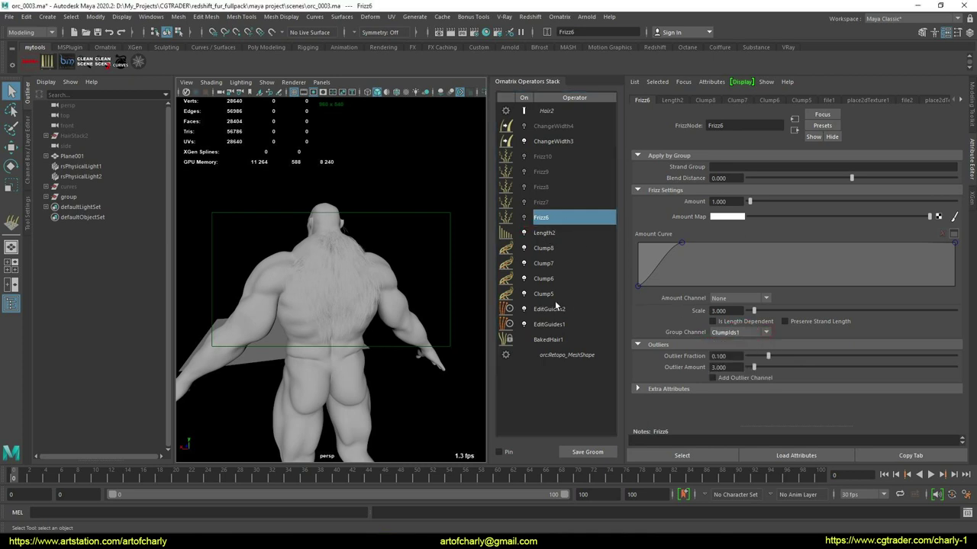
pyautogui.moveTo(566, 288)
pyautogui.mouseDown()
pyautogui.moveTo(548, 275)
pyautogui.moveTo(569, 284)
pyautogui.moveTo(556, 283)
pyautogui.mouseUp()
pyautogui.press('Escape')
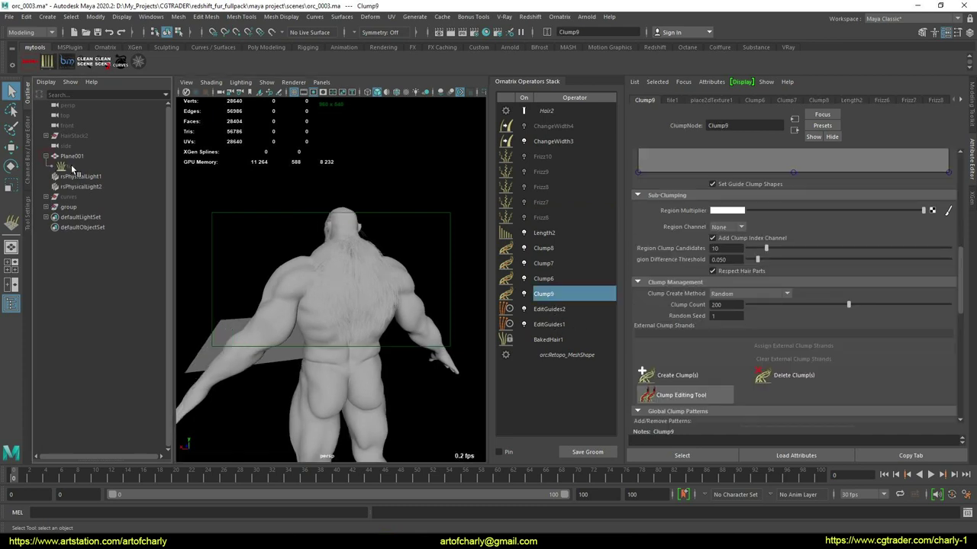
# - Select the fur object under Plane001 and delete its furShape hair together with its operator stack
pyautogui.click(72, 167)
pyautogui.keyDown('alt'); pyautogui.moveTo(268, 277); pyautogui.dragTo(366, 288); pyautogui.keyUp('alt')
pyautogui.keyDown('alt'); pyautogui.moveTo(230, 315); pyautogui.dragTo(241, 316, button='middle'); pyautogui.keyUp('alt')
pyautogui.moveTo(241, 315)
pyautogui.keyDown('alt'); pyautogui.mouseDown()
pyautogui.moveTo(280, 316)
pyautogui.moveTo(241, 302)
pyautogui.mouseUp(); pyautogui.keyUp('alt')
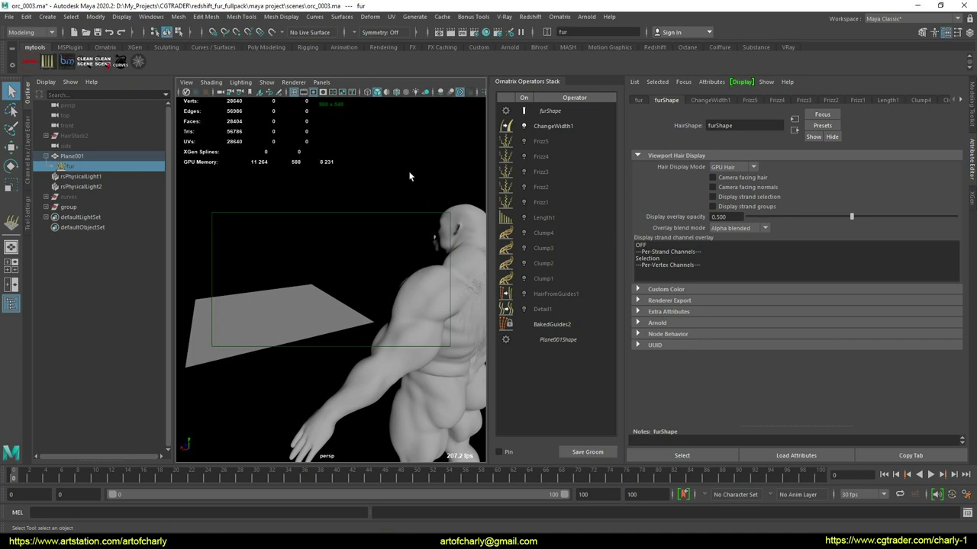
pyautogui.rightClick(553, 111)
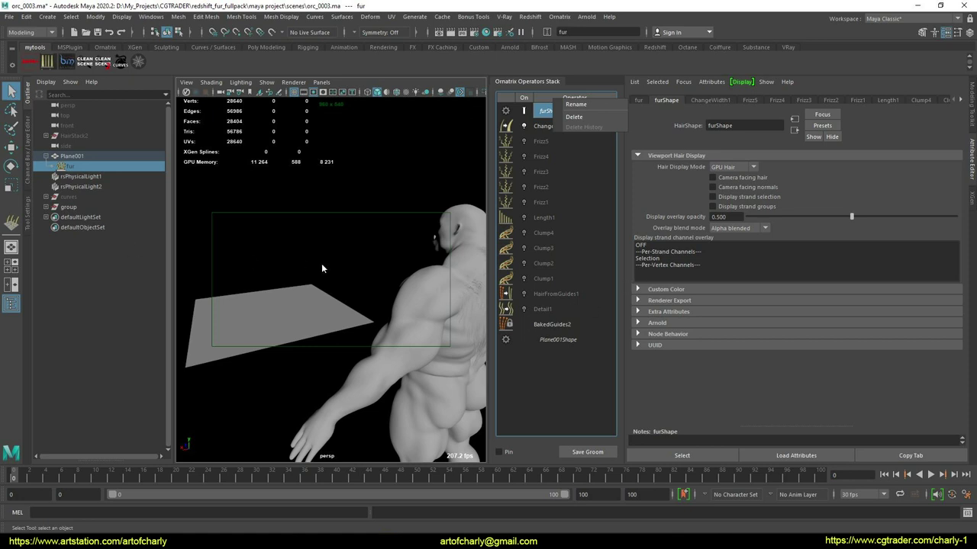
pyautogui.keyDown('alt'); pyautogui.moveTo(322, 267); pyautogui.dragTo(298, 257); pyautogui.keyUp('alt')
pyautogui.rightClick(560, 111)
pyautogui.click(590, 118)
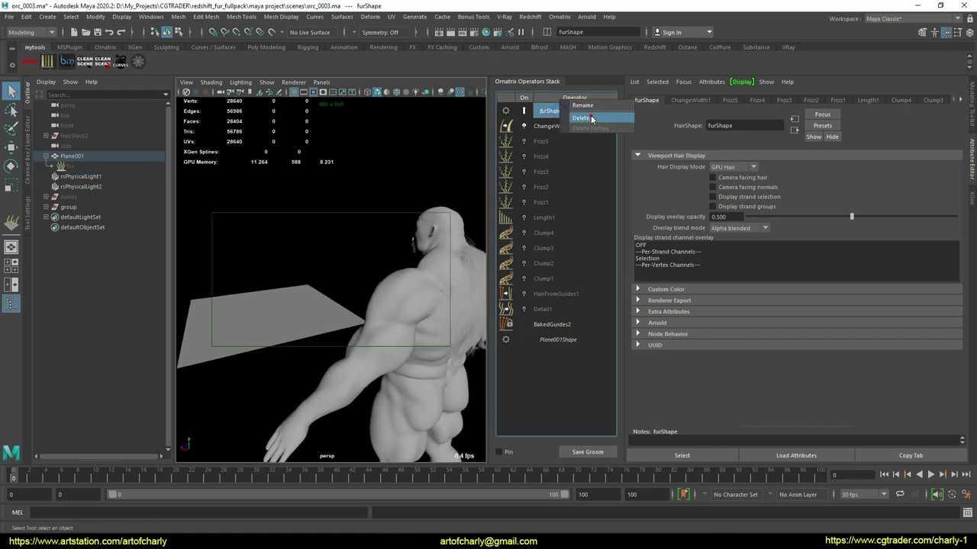
pyautogui.click(581, 118)
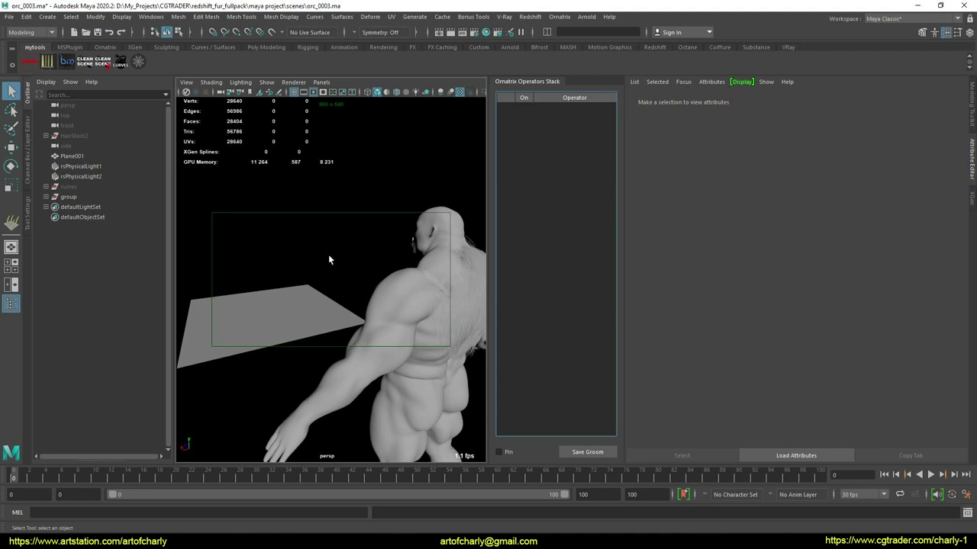
# - Select the hair on the orc's back and rename its Clump9 operator as Clump1
pyautogui.keyDown('alt'); pyautogui.moveTo(328, 260); pyautogui.dragTo(401, 208); pyautogui.keyUp('alt')
pyautogui.click(403, 206)
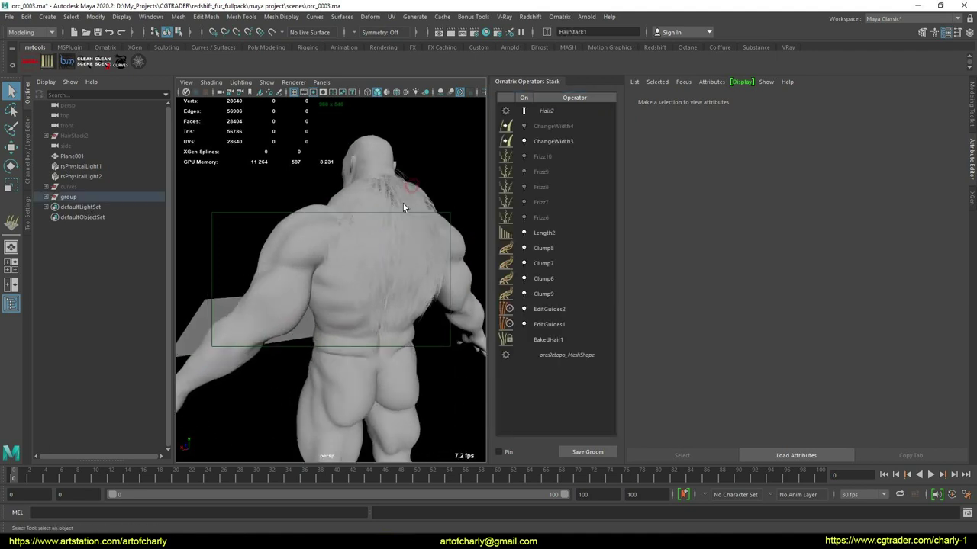
pyautogui.click(545, 294)
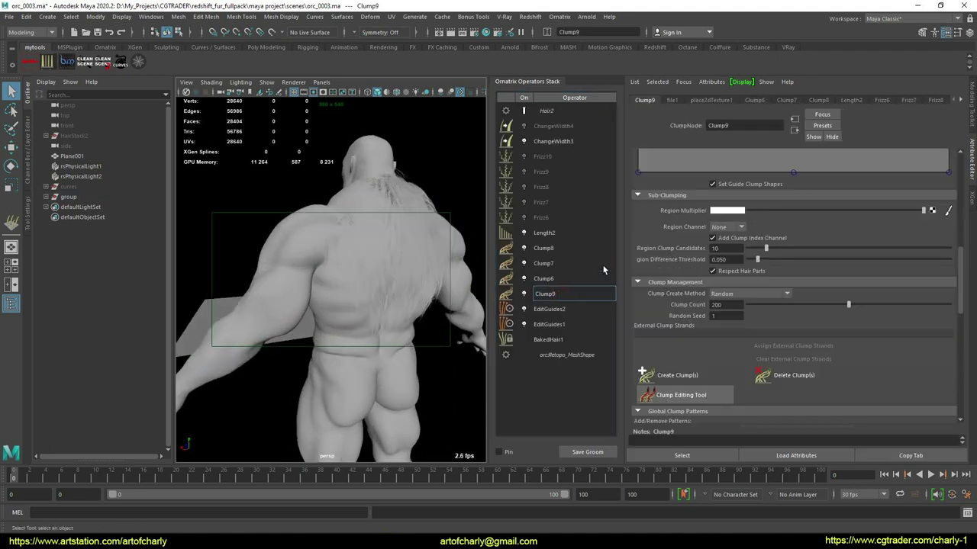
pyautogui.press('BackSpace')
pyautogui.write('1')
pyautogui.press('Return')
# - Rename the Clump6 operator as Clump2 and the Clump7 operator as Clump3
pyautogui.doubleClick(565, 280)
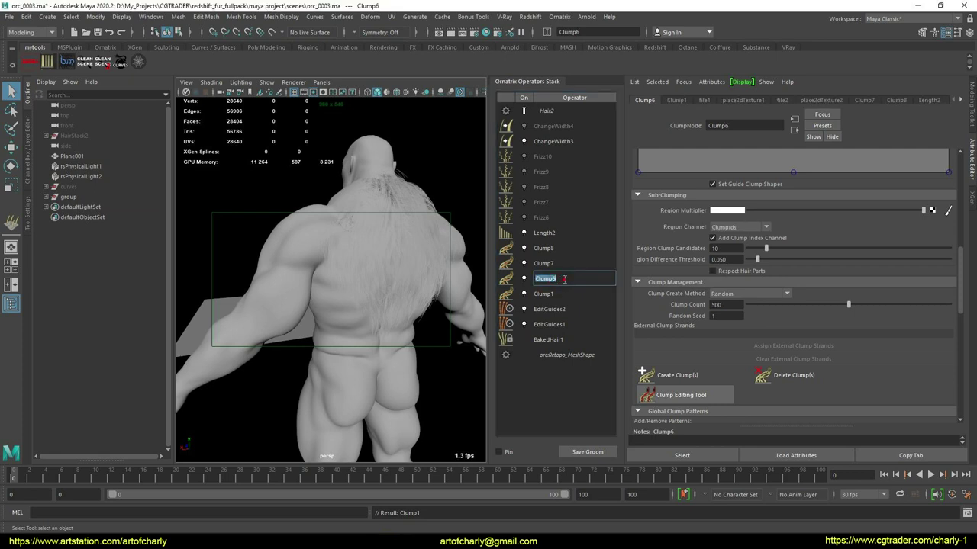
pyautogui.press('End')
pyautogui.press('BackSpace')
pyautogui.write('2')
pyautogui.press('Return')
pyautogui.doubleClick(559, 264)
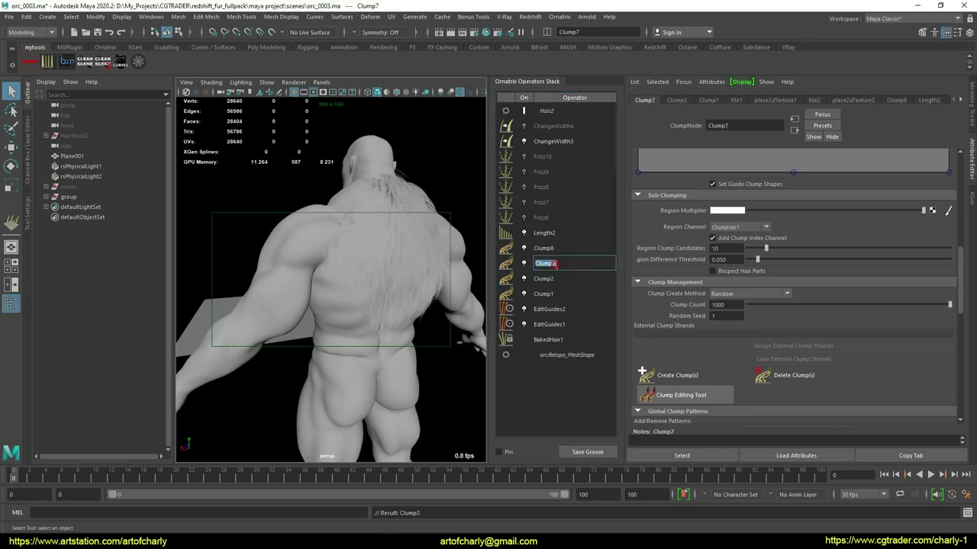
pyautogui.press('End')
pyautogui.press('BackSpace')
pyautogui.write('3')
pyautogui.press('Return')
# - Rename the Clump8 operator as Clump4 and the Length2 operator as Length1
pyautogui.doubleClick(560, 248)
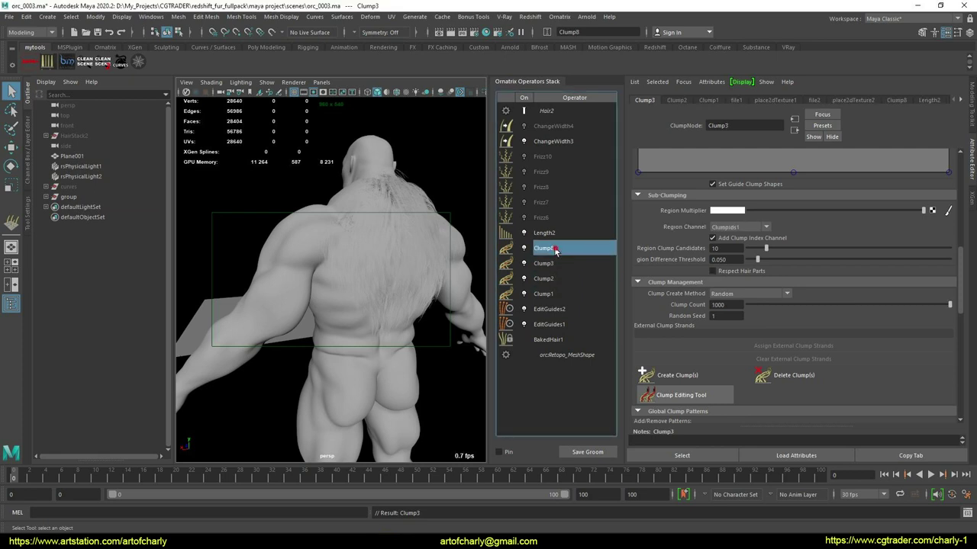
pyautogui.press('End')
pyautogui.press('BackSpace')
pyautogui.write('4')
pyautogui.press('Return')
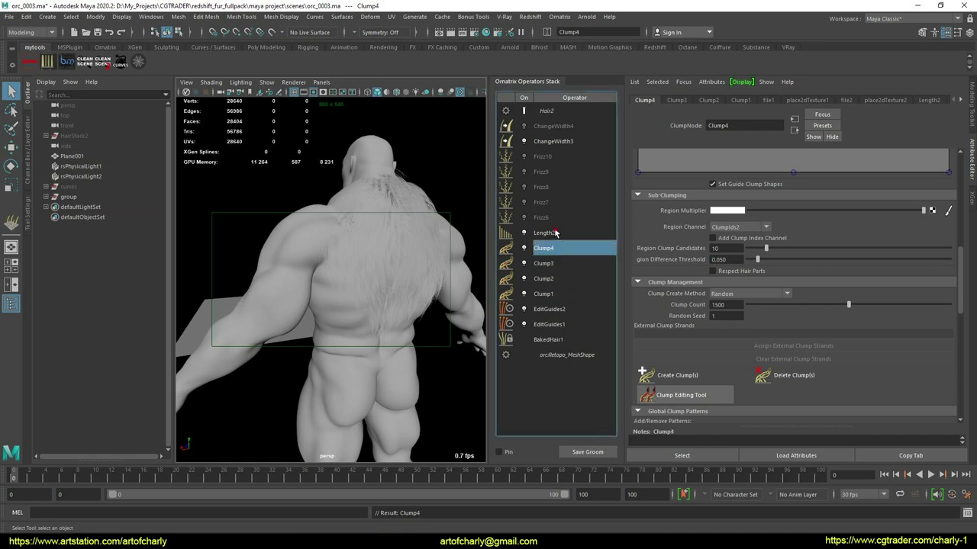
pyautogui.doubleClick(556, 233)
pyautogui.write('1')
pyautogui.press('Return')
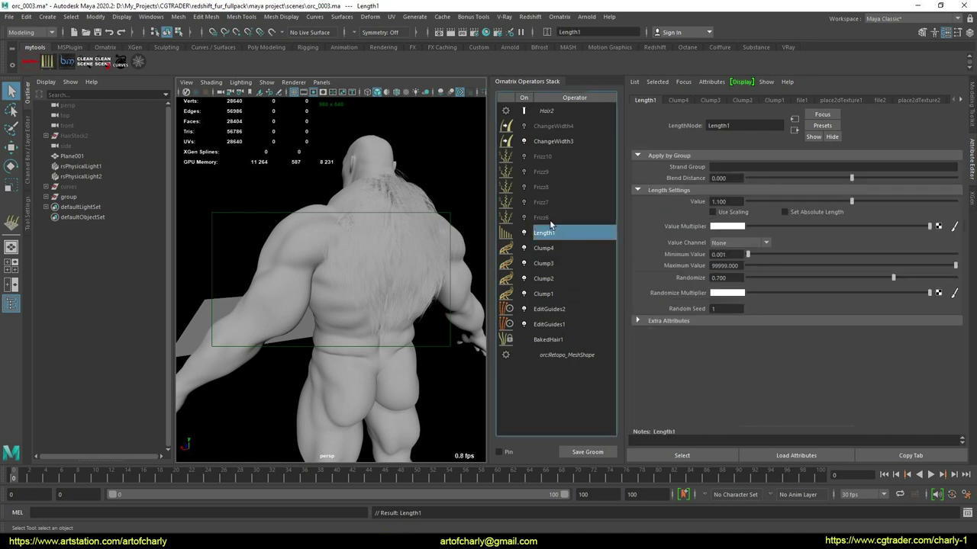
# - Rename the Frizz6 operator as Frizz1 and the Frizz7 operator as Frizz2
pyautogui.doubleClick(551, 220)
pyautogui.press('End')
pyautogui.press('BackSpace')
pyautogui.write('1')
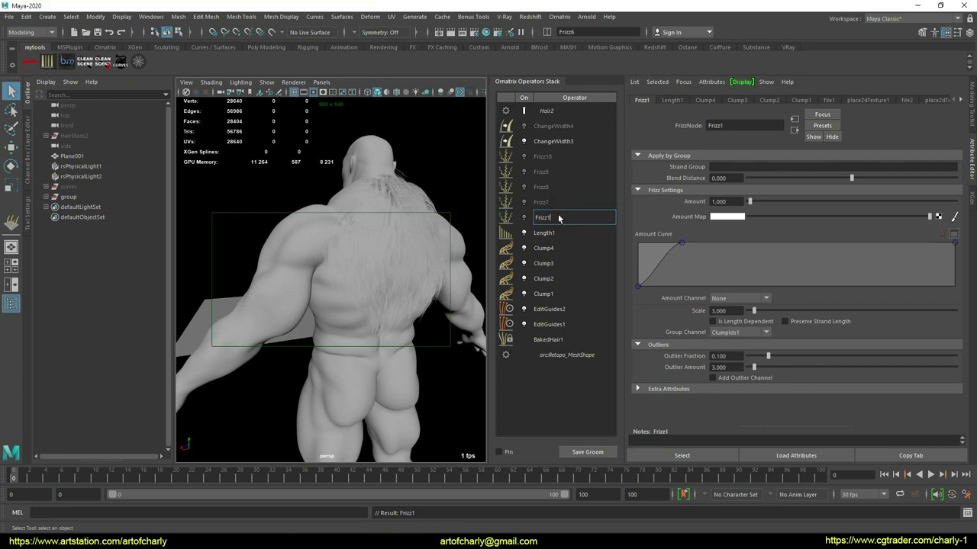
pyautogui.press('Return')
pyautogui.doubleClick(556, 202)
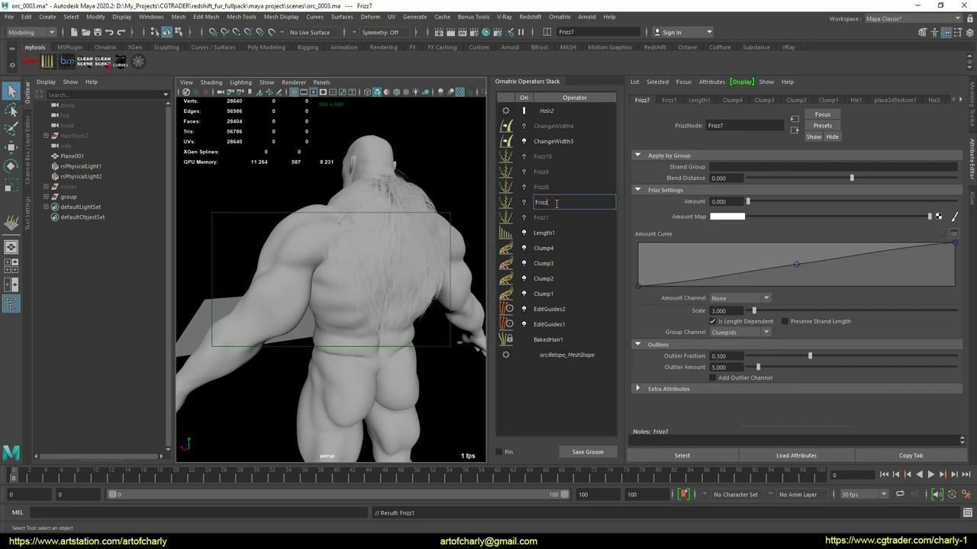
pyautogui.write('2')
pyautogui.press('Return')
# - Rename the Frizz8, Frizz9 and Frizz10 operators as Frizz3, Frizz4 and Frizz5
pyautogui.doubleClick(555, 187)
pyautogui.press('End')
pyautogui.press('BackSpace')
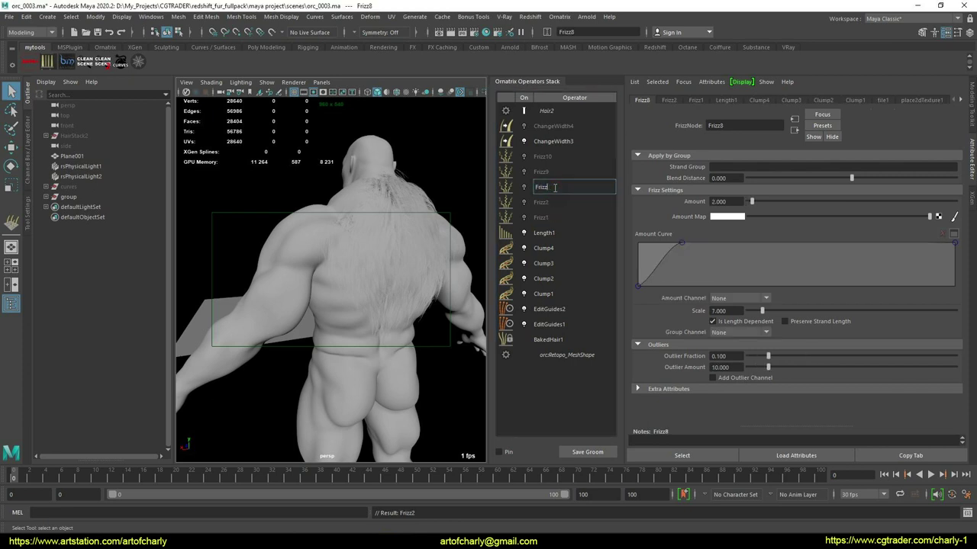
pyautogui.write('3')
pyautogui.press('Return')
pyautogui.doubleClick(549, 171)
pyautogui.press('End')
pyautogui.press('BackSpace')
pyautogui.write('4')
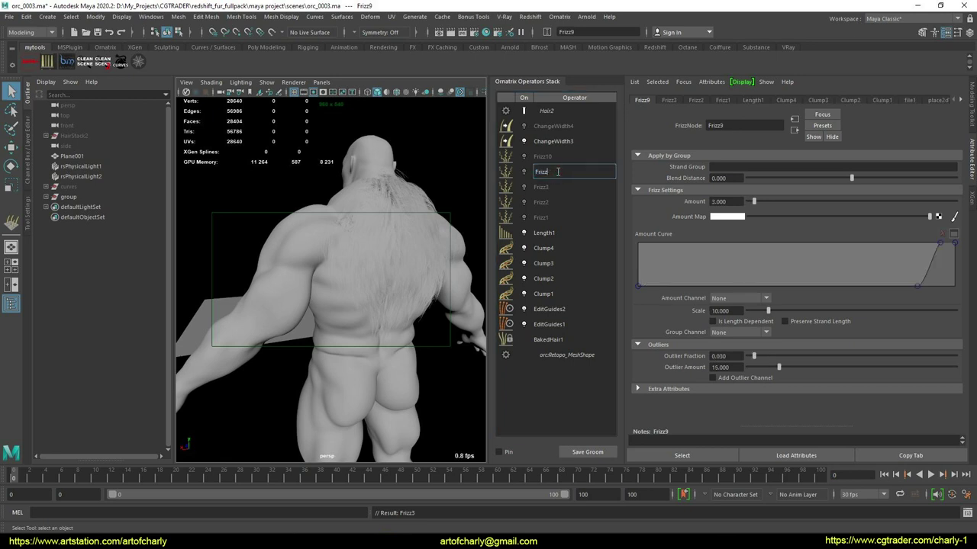
pyautogui.press('Return')
pyautogui.doubleClick(557, 157)
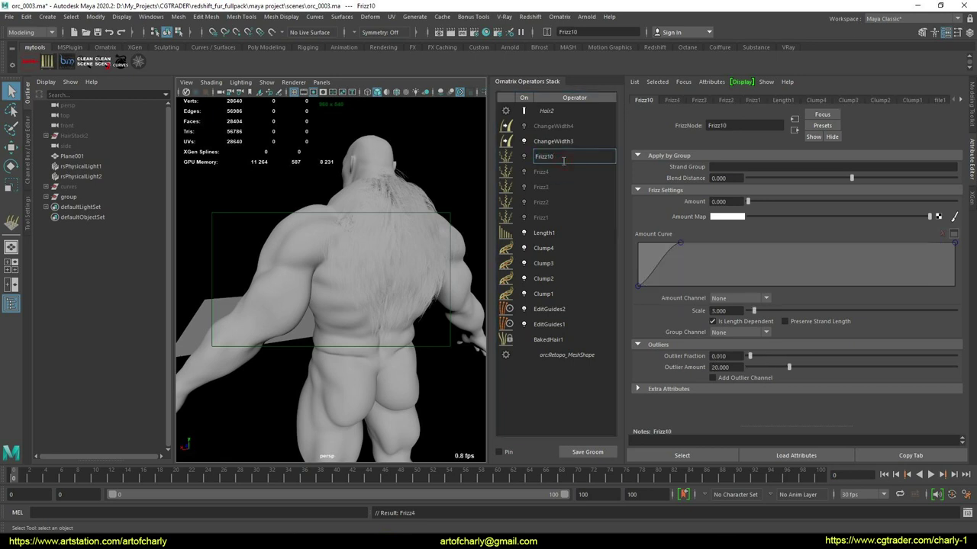
pyautogui.write('5')
pyautogui.press('Return')
# - Rename the ChangeWidth3 operator as ChangeWidth1 and the ChangeWidth4 operator as viewport
pyautogui.doubleClick(564, 143)
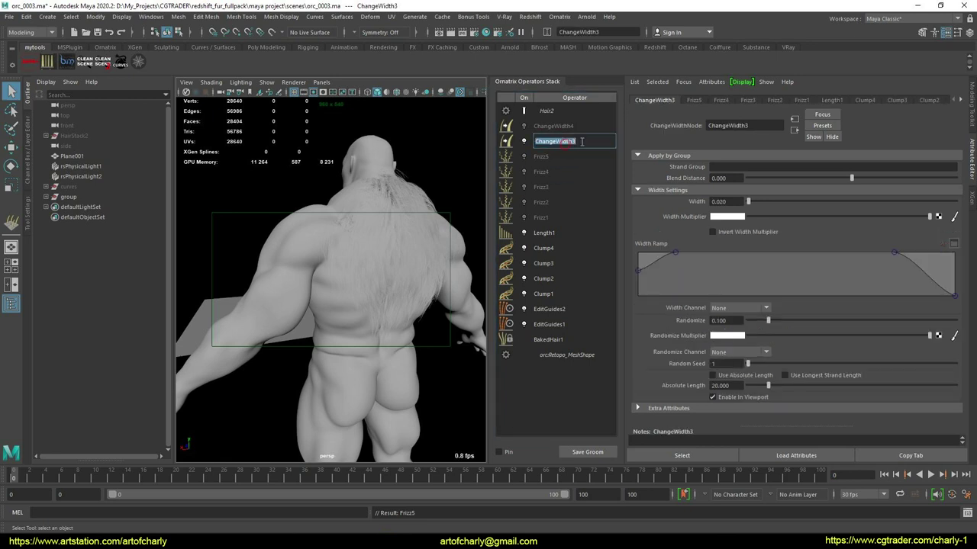
pyautogui.press('End')
pyautogui.press('BackSpace')
pyautogui.write('1')
pyautogui.press('Return')
pyautogui.doubleClick(561, 127)
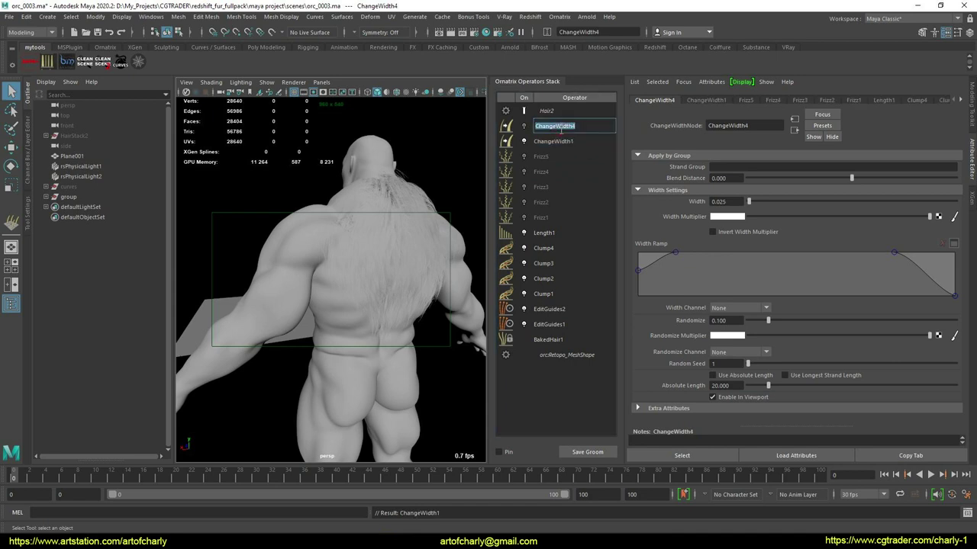
pyautogui.write('wport')
pyautogui.press('Return')
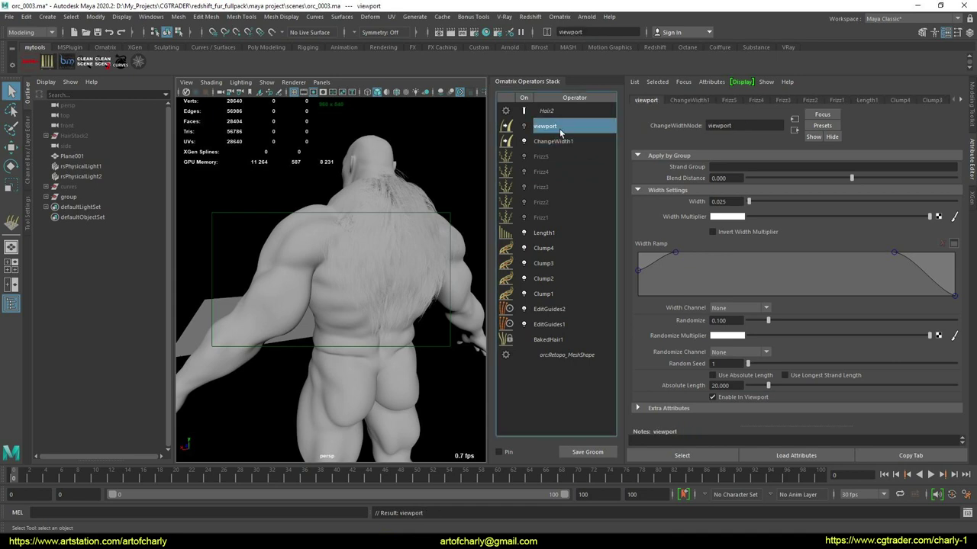
# - Collapse the operator stack up to EditGuides1 and set the resulting baked hair's display fraction to 1.000
pyautogui.click(464, 322)
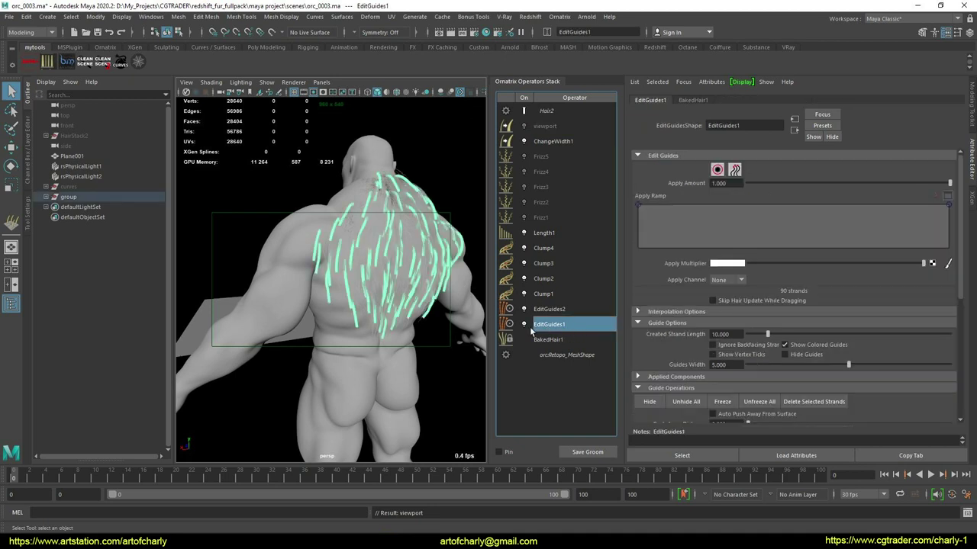
pyautogui.keyDown('alt'); pyautogui.moveTo(414, 275); pyautogui.dragTo(335, 182); pyautogui.keyUp('alt')
pyautogui.keyDown('alt'); pyautogui.moveTo(338, 305); pyautogui.dragTo(416, 302); pyautogui.keyUp('alt')
pyautogui.rightClick(558, 326)
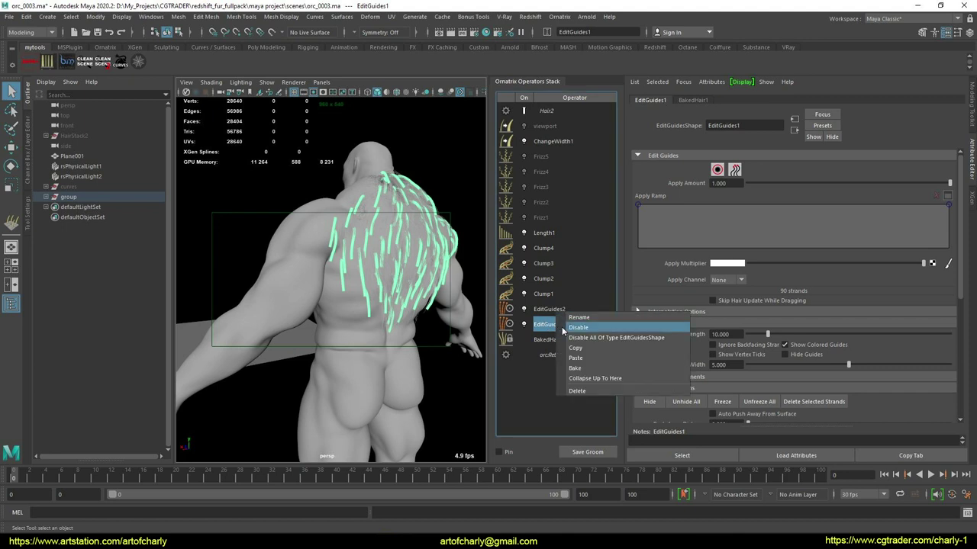
pyautogui.click(617, 380)
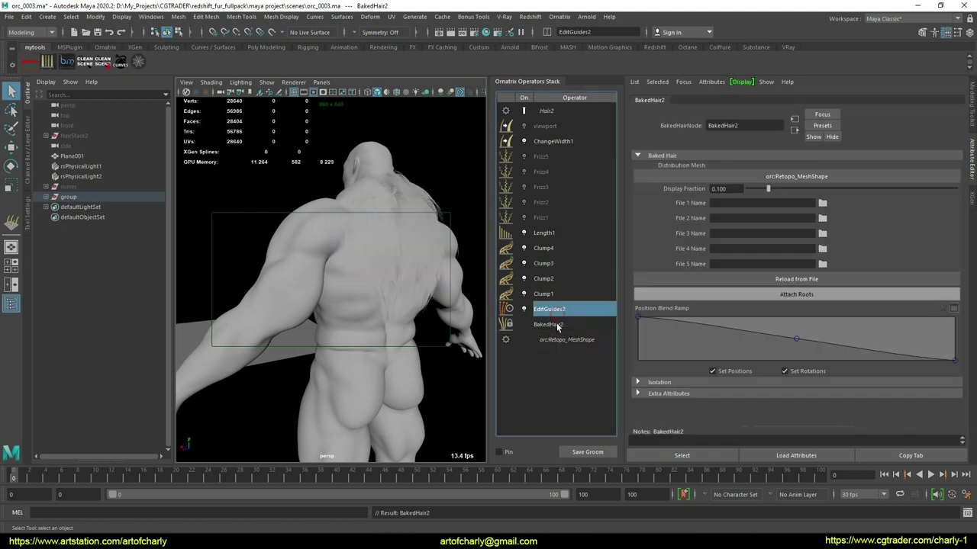
pyautogui.moveTo(769, 189); pyautogui.dragTo(969, 193)
pyautogui.click(554, 310)
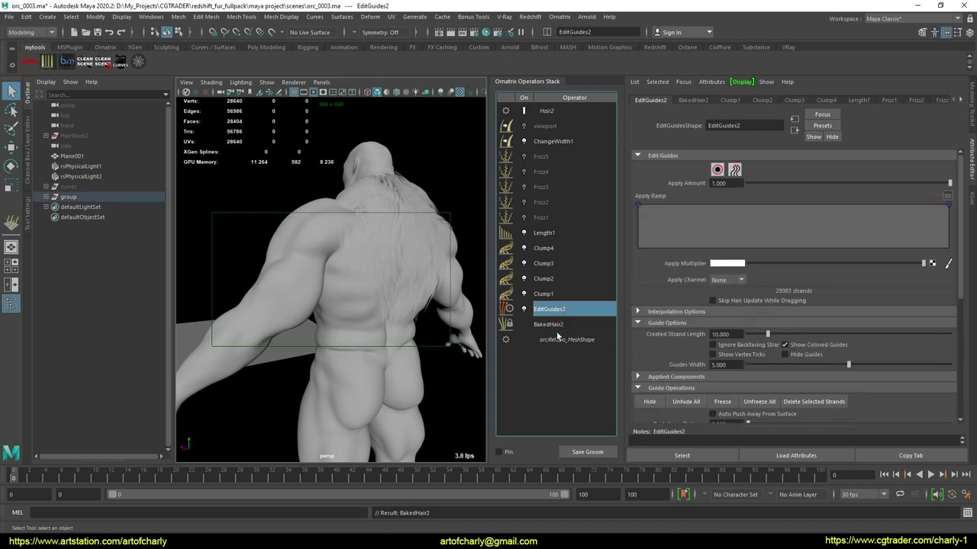
# - Add an Edit Guides operator directly above BakedHair2 and rename it as EditGuides1
pyautogui.click(558, 325)
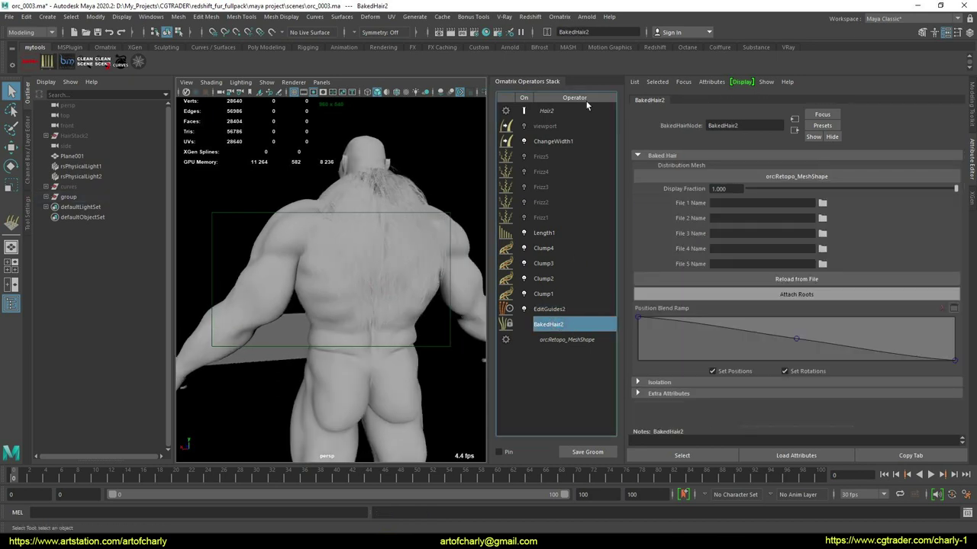
pyautogui.click(559, 16)
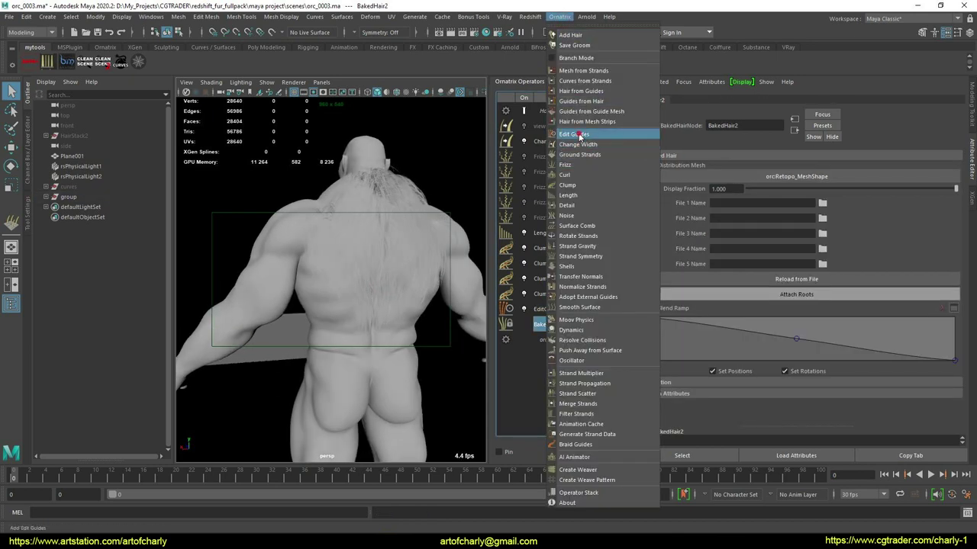
pyautogui.click(584, 139)
pyautogui.keyDown('alt'); pyautogui.moveTo(392, 279); pyautogui.dragTo(445, 279); pyautogui.keyUp('alt')
pyautogui.doubleClick(566, 325)
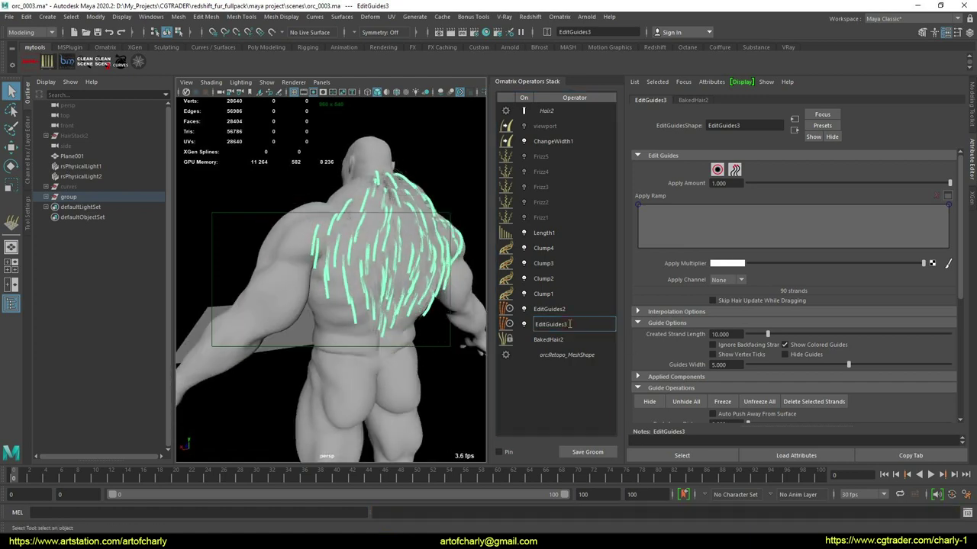
pyautogui.write('1')
pyautogui.press('Return')
# - Assign a new Hair Physical Shader material to the Hair2 fur on the orc's back
pyautogui.click(556, 219)
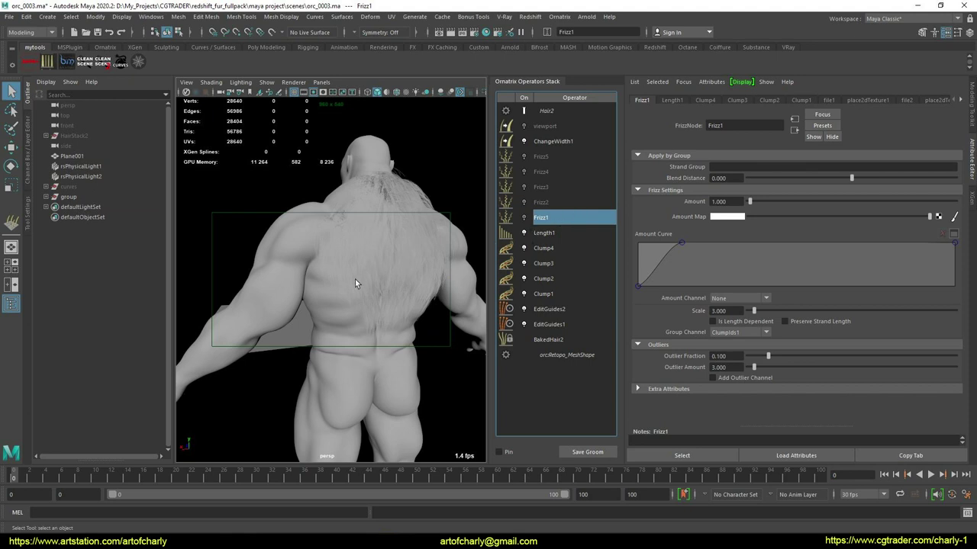
pyautogui.click(546, 112)
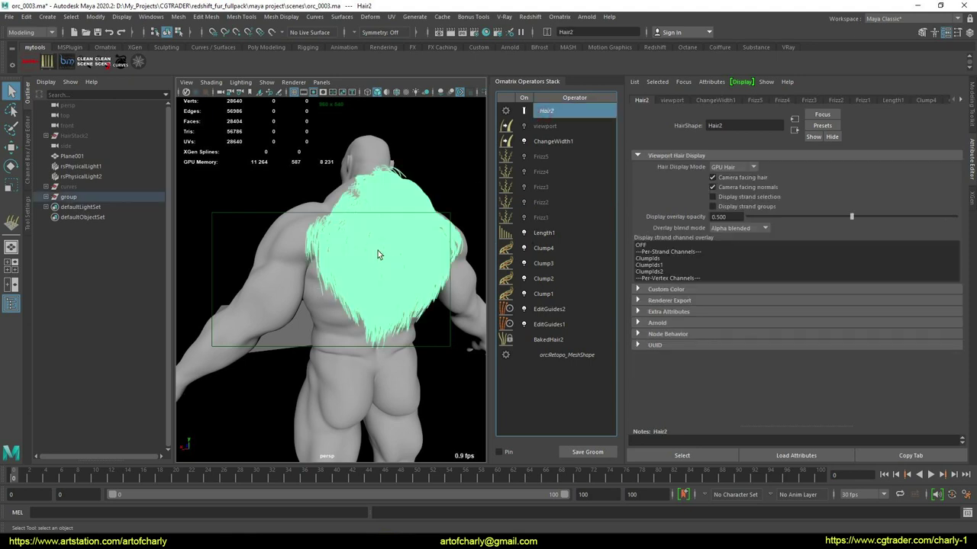
pyautogui.rightClick(381, 214)
pyautogui.moveTo(441, 456)
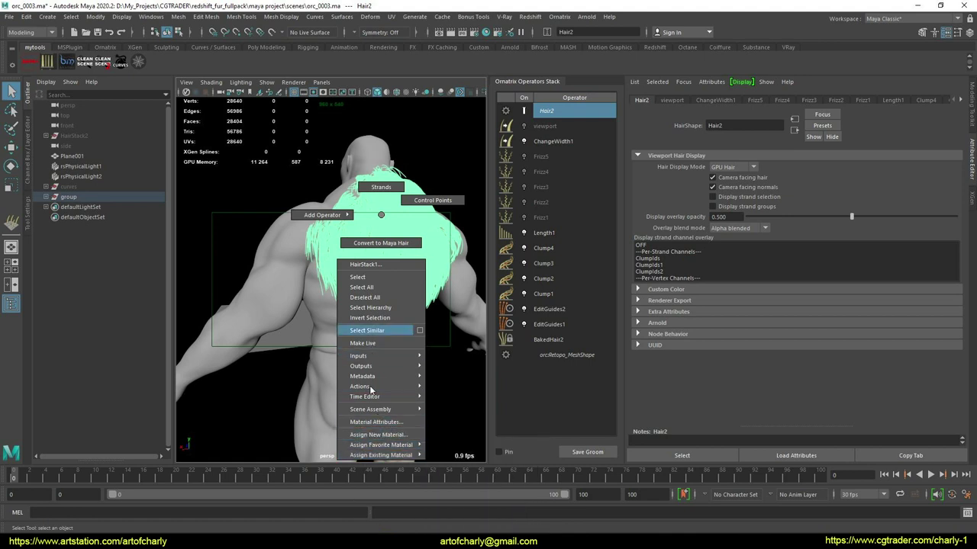
pyautogui.click(380, 435)
pyautogui.click(365, 242)
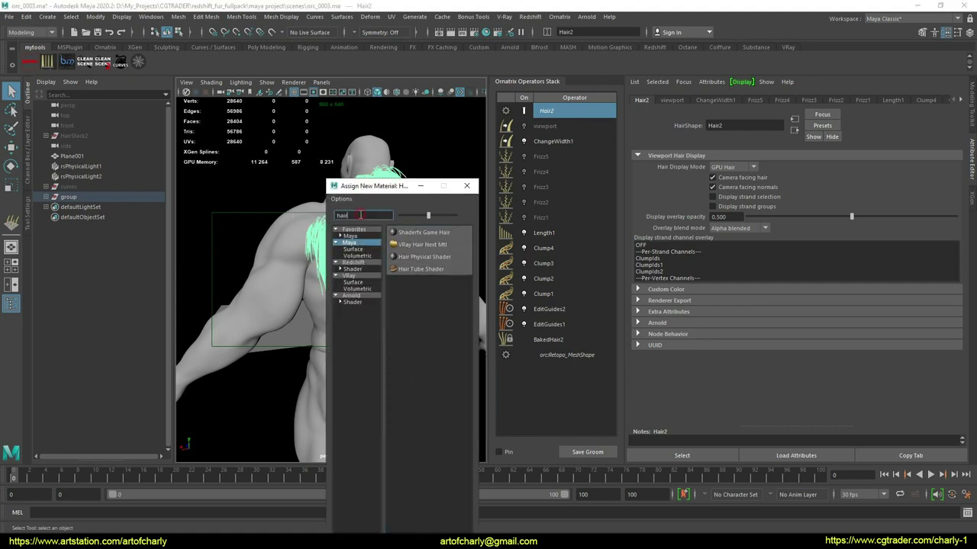
pyautogui.click(434, 259)
# - Turn on the Frizz1 operator and choose ClumpIds1 as its group channel
pyautogui.click(573, 142)
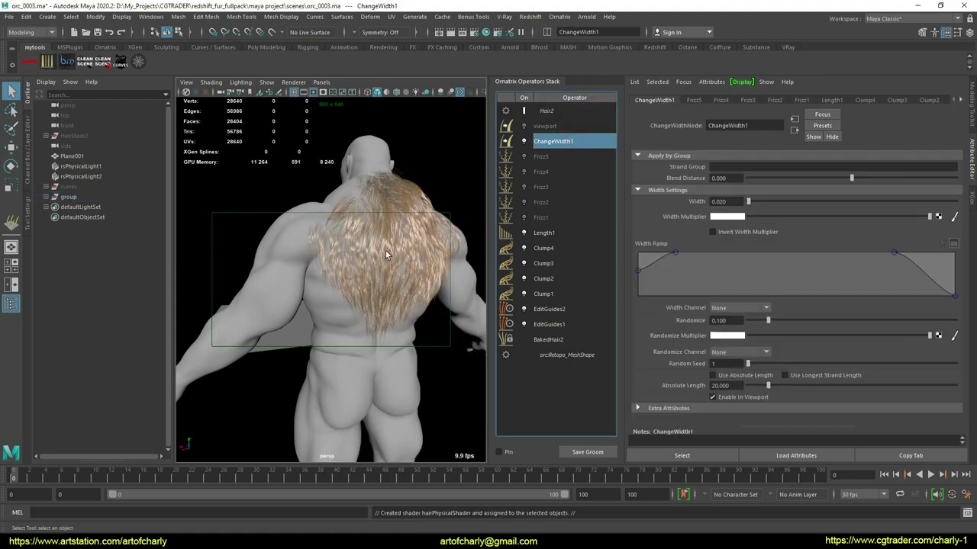
pyautogui.keyDown('alt'); pyautogui.moveTo(385, 254); pyautogui.dragTo(341, 235); pyautogui.keyUp('alt')
pyautogui.keyDown('alt'); pyautogui.moveTo(340, 235); pyautogui.dragTo(345, 283, button='right'); pyautogui.keyUp('alt')
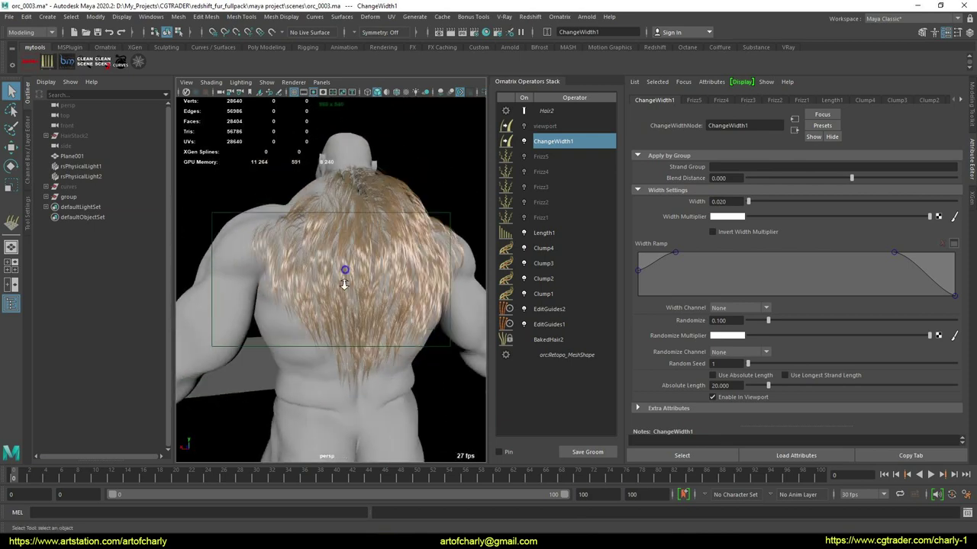
pyautogui.keyDown('alt'); pyautogui.moveTo(345, 285); pyautogui.dragTo(317, 288); pyautogui.keyUp('alt')
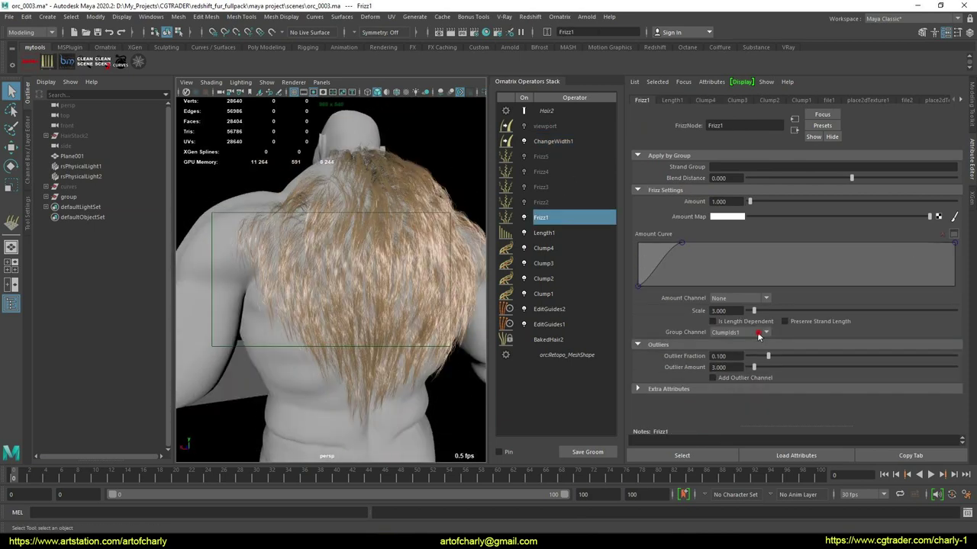
pyautogui.click(759, 334)
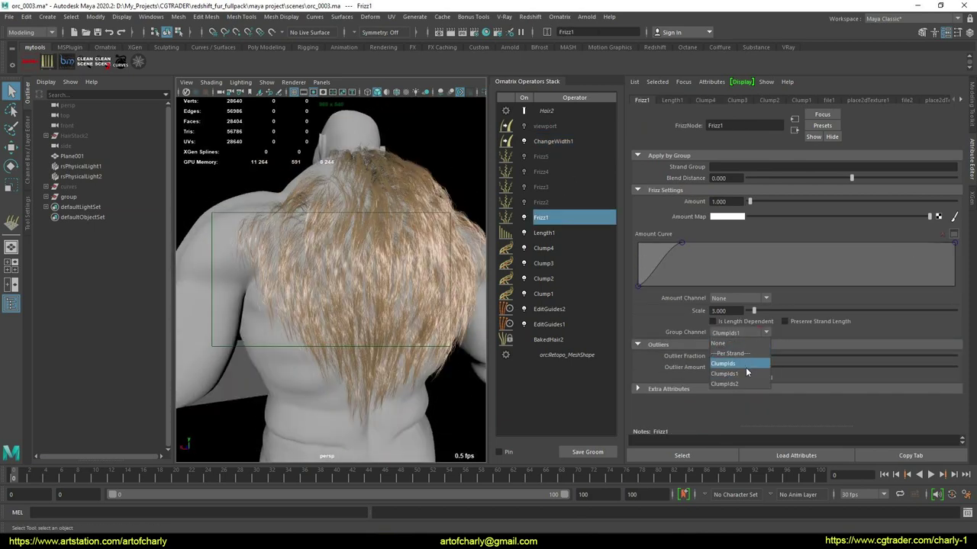
pyautogui.click(742, 374)
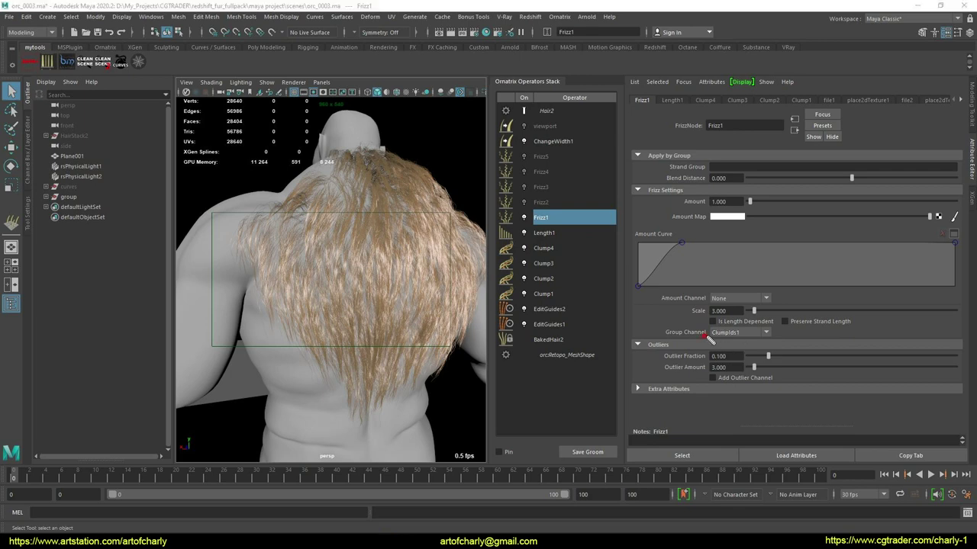
pyautogui.moveTo(705, 336); pyautogui.dragTo(762, 336)
pyautogui.press('Escape')
pyautogui.hotkey('ctrl', '2')
pyautogui.moveTo(517, 285)
pyautogui.mouseDown()
pyautogui.moveTo(551, 284)
pyautogui.moveTo(538, 272)
pyautogui.moveTo(538, 285)
pyautogui.mouseUp()
pyautogui.press('Escape')
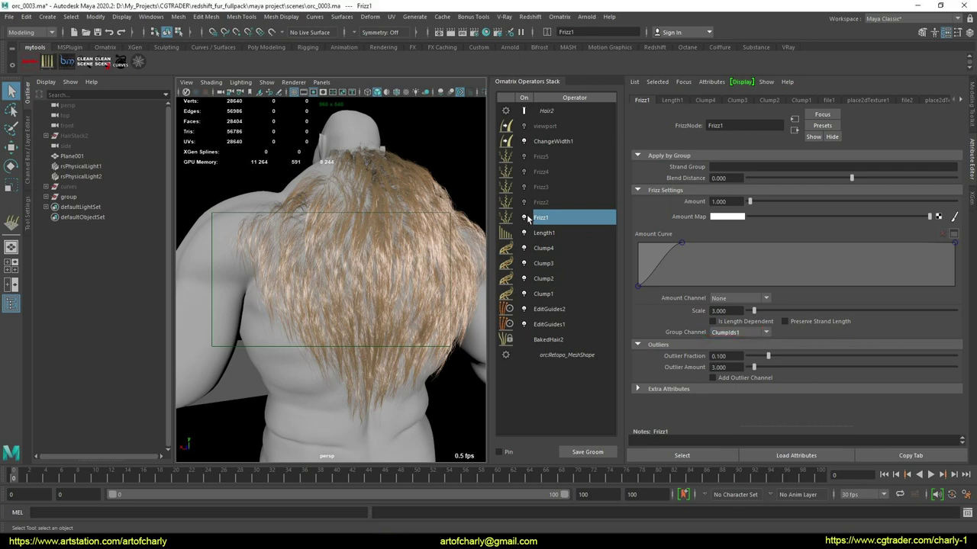
# - Compare the fur with Frizz1 off and on, and examine its frizz amount and outlier settings
pyautogui.click(526, 216)
pyautogui.click(526, 217)
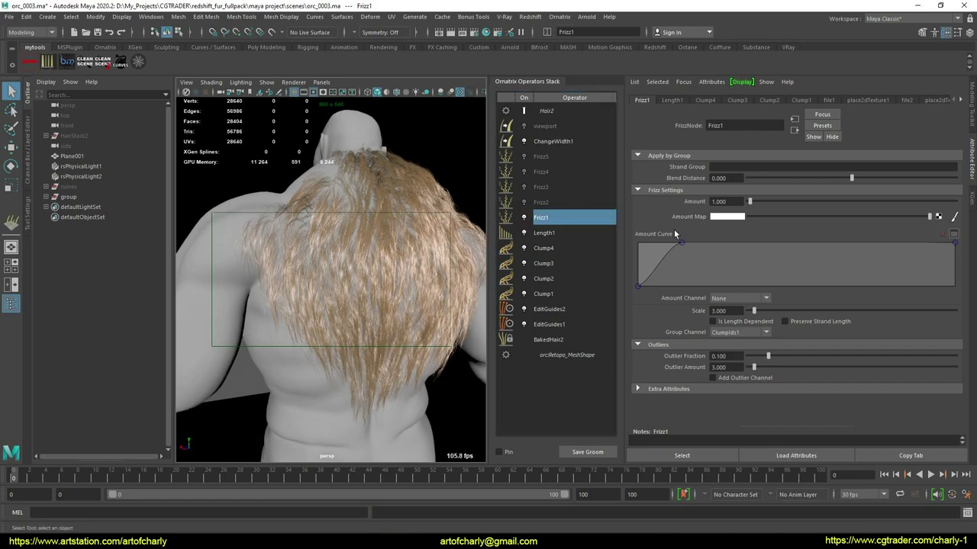
pyautogui.moveTo(710, 224)
pyautogui.mouseDown()
pyautogui.moveTo(769, 210)
pyautogui.moveTo(690, 207)
pyautogui.mouseUp()
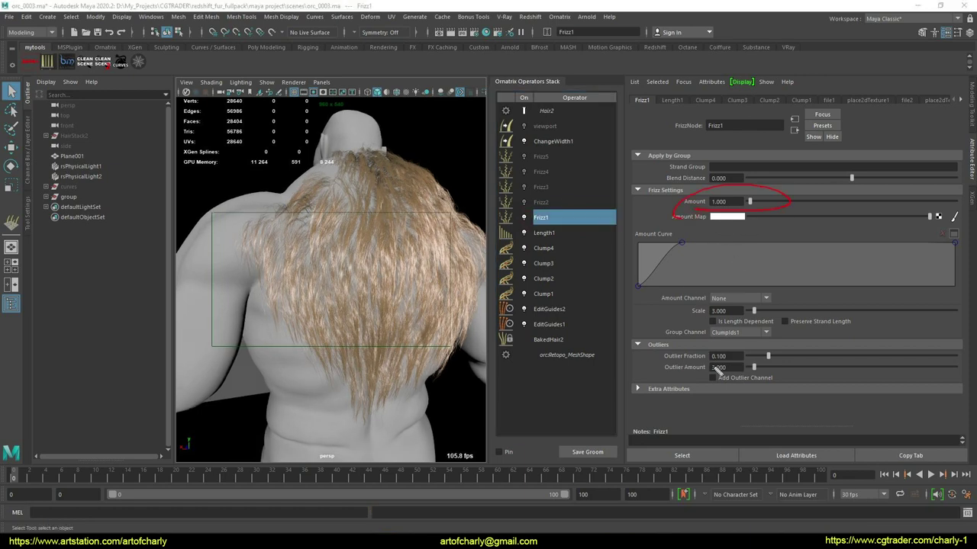
pyautogui.moveTo(711, 379)
pyautogui.mouseDown()
pyautogui.moveTo(767, 364)
pyautogui.moveTo(687, 363)
pyautogui.mouseUp()
pyautogui.moveTo(699, 190); pyautogui.dragTo(710, 203)
pyautogui.moveTo(698, 329)
pyautogui.mouseDown()
pyautogui.moveTo(763, 362)
pyautogui.moveTo(693, 341)
pyautogui.moveTo(741, 364)
pyautogui.moveTo(720, 381)
pyautogui.mouseUp()
pyautogui.moveTo(727, 344)
pyautogui.mouseDown()
pyautogui.moveTo(704, 343)
pyautogui.moveTo(728, 344)
pyautogui.mouseUp()
pyautogui.press('Escape')
# - Examine the Frizz2 operator's amount, group channel and outlier settings in relation to Clump1
pyautogui.click(544, 202)
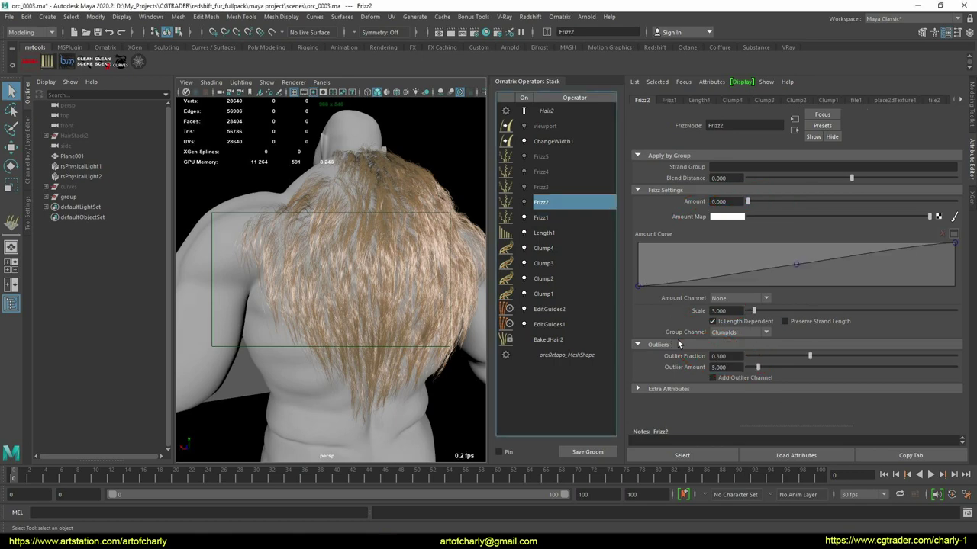
pyautogui.moveTo(522, 299); pyautogui.dragTo(555, 288)
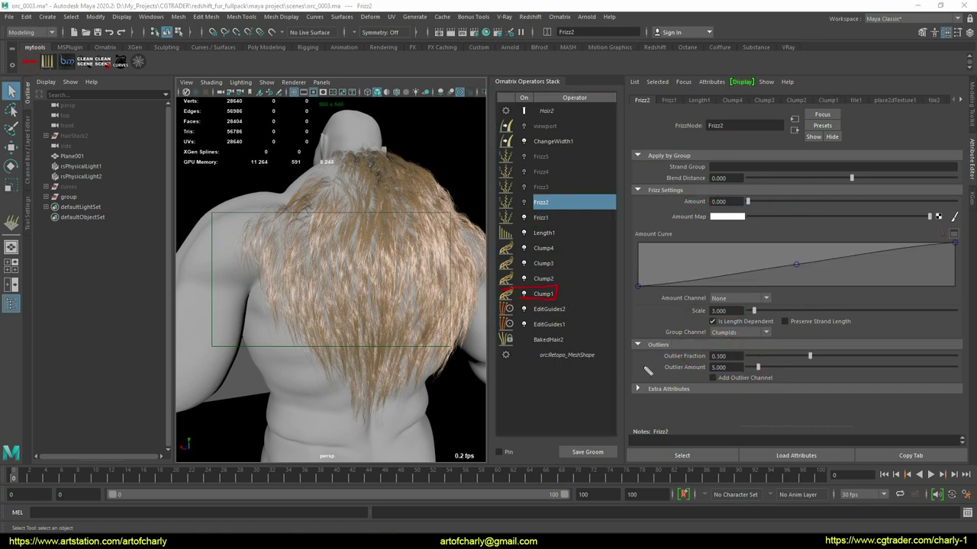
pyautogui.press('Escape')
pyautogui.hotkey('ctrl', 'alt', 'g')
pyautogui.moveTo(661, 204)
pyautogui.mouseDown()
pyautogui.moveTo(745, 214)
pyautogui.moveTo(691, 218)
pyautogui.moveTo(743, 197)
pyautogui.mouseUp()
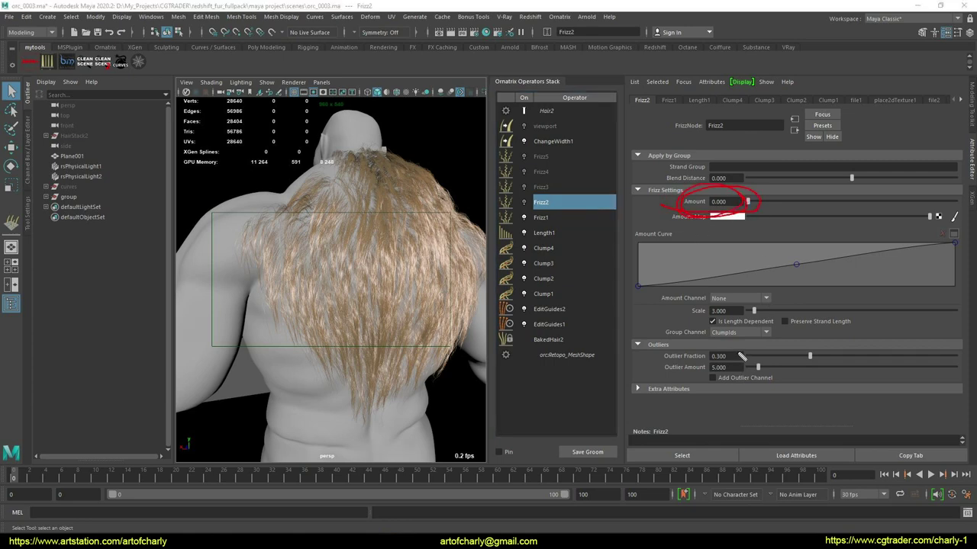
pyautogui.moveTo(708, 343); pyautogui.dragTo(693, 348)
pyautogui.moveTo(457, 243)
pyautogui.mouseDown()
pyautogui.moveTo(448, 232)
pyautogui.moveTo(462, 269)
pyautogui.mouseUp()
pyautogui.press('Escape')
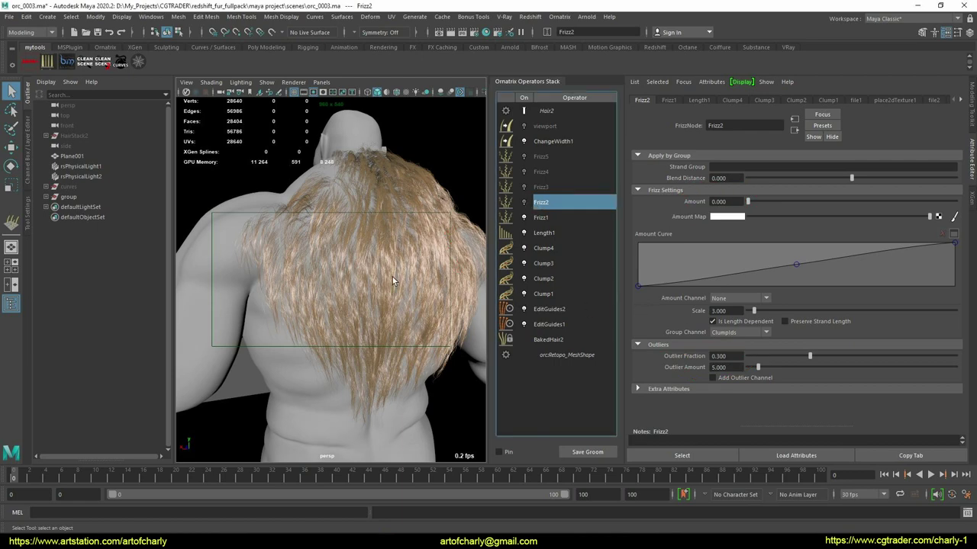
# - Turn on the Frizz2 operator and choose ClumpIds as its group channel
pyautogui.moveTo(413, 266)
pyautogui.keyDown('alt'); pyautogui.mouseDown()
pyautogui.moveTo(405, 271)
pyautogui.moveTo(428, 274)
pyautogui.mouseUp(); pyautogui.keyUp('alt')
pyautogui.click(524, 203)
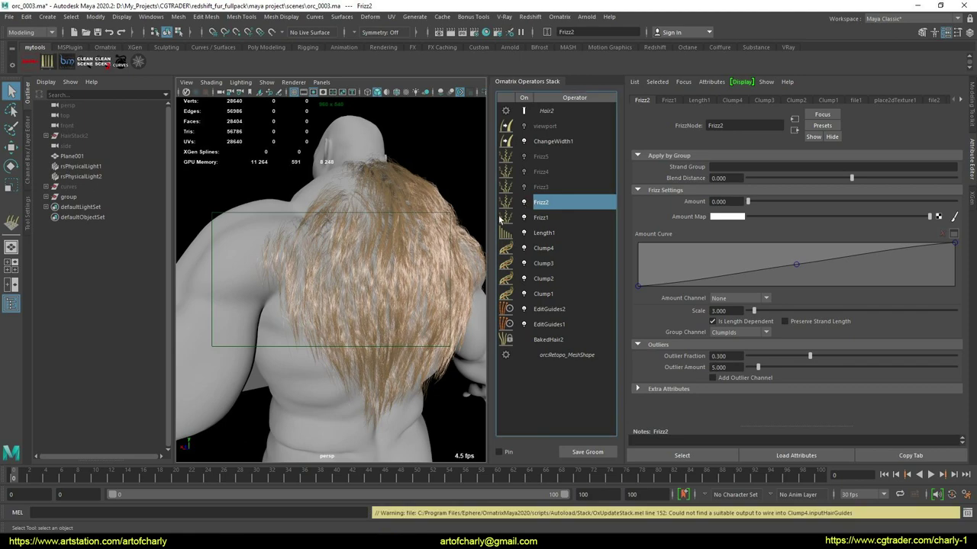
pyautogui.click(739, 333)
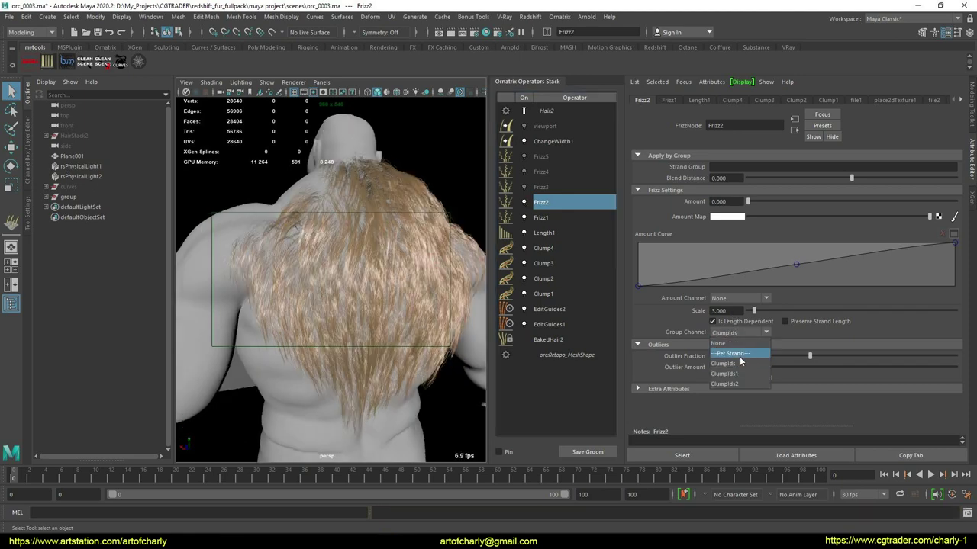
pyautogui.click(739, 366)
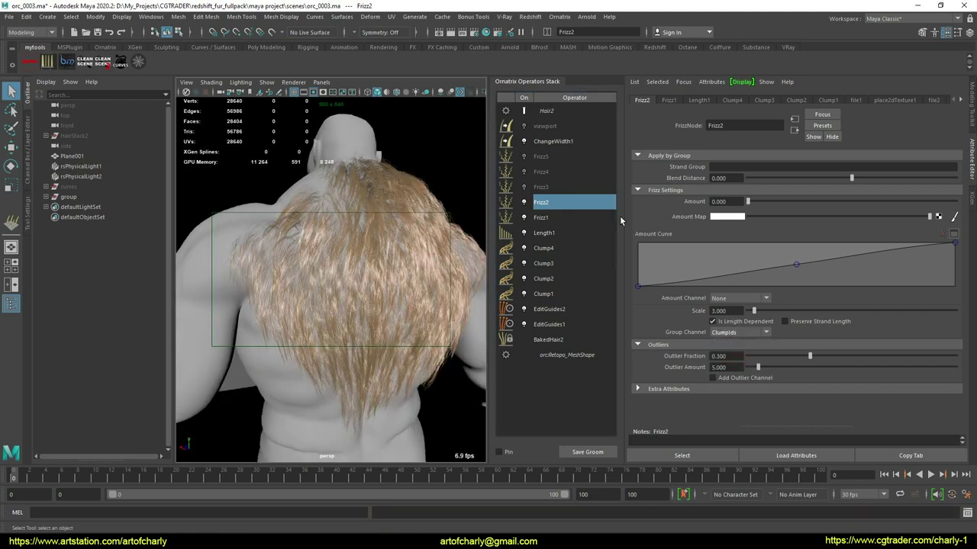
# - Turn on the Frizz3 and Frizz4 operators, checking the effect of Frizz4 on the fur tips
pyautogui.click(547, 187)
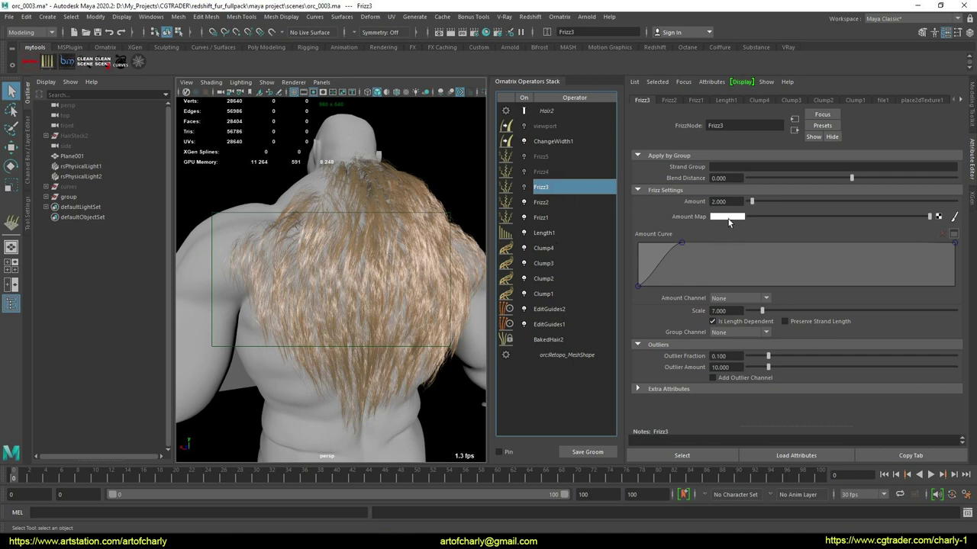
pyautogui.click(524, 188)
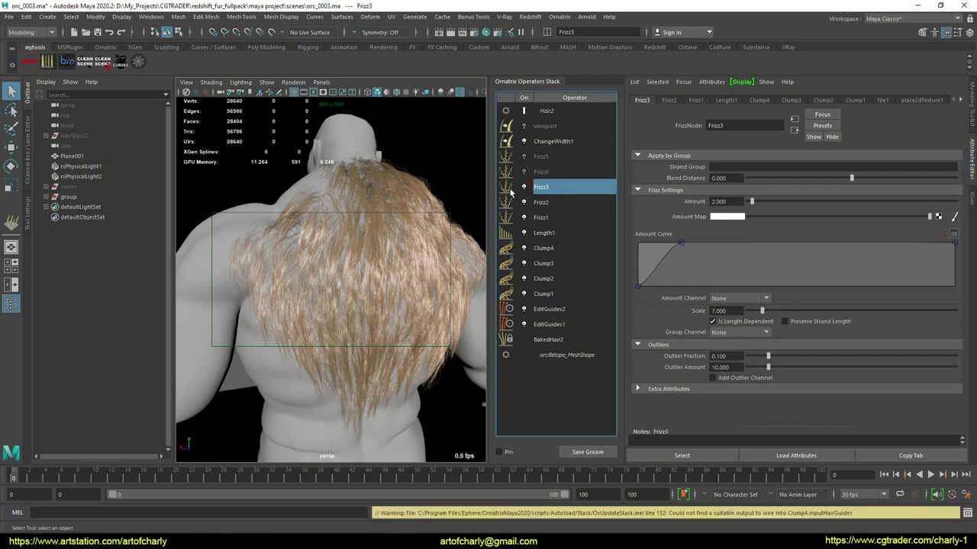
pyautogui.click(542, 172)
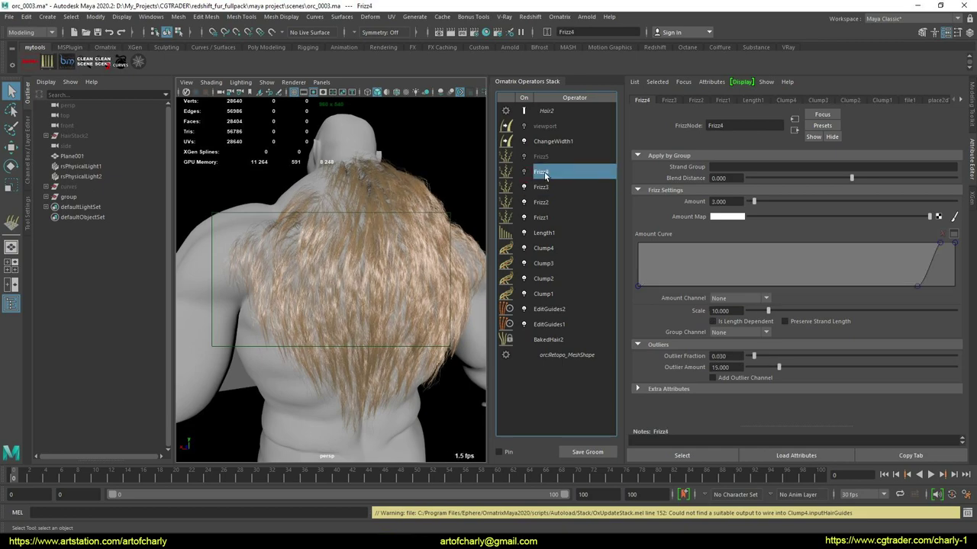
pyautogui.keyDown('alt'); pyautogui.moveTo(349, 412); pyautogui.dragTo(372, 301, button='middle'); pyautogui.keyUp('alt')
pyautogui.scroll(6, 380, 320)
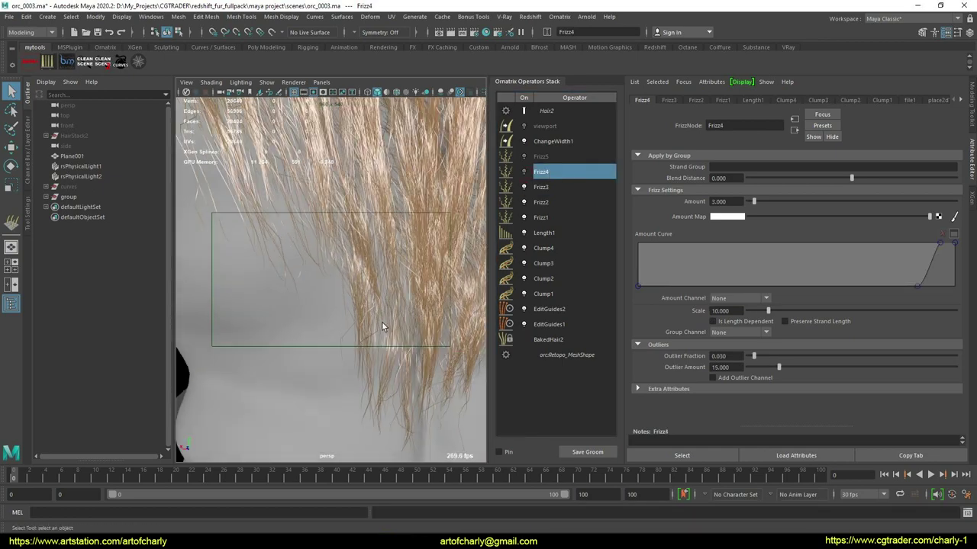
pyautogui.keyDown('alt'); pyautogui.moveTo(382, 322); pyautogui.dragTo(367, 314); pyautogui.keyUp('alt')
pyautogui.click(525, 171)
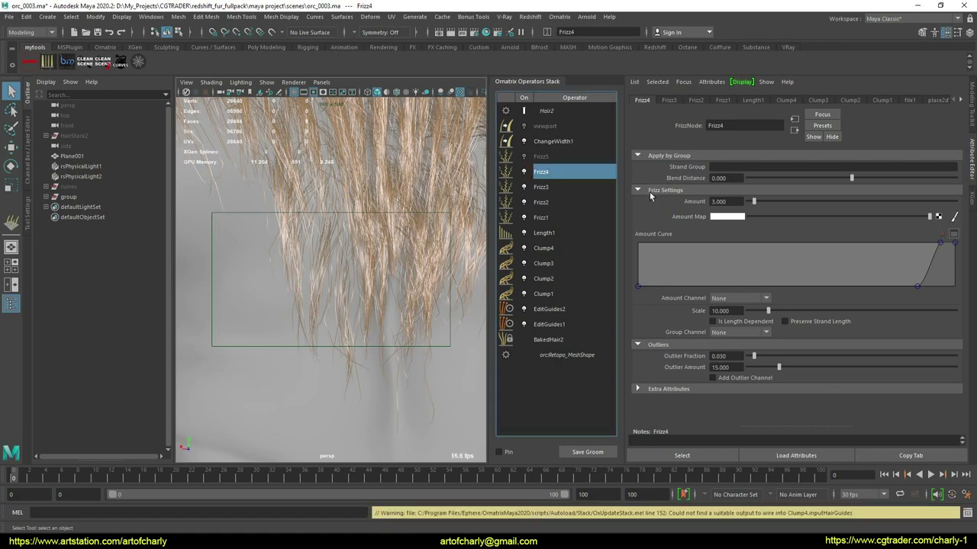
pyautogui.keyDown('alt'); pyautogui.moveTo(377, 299); pyautogui.dragTo(354, 214, button='right'); pyautogui.keyUp('alt')
pyautogui.keyDown('alt'); pyautogui.moveTo(354, 214); pyautogui.dragTo(364, 284, button='middle'); pyautogui.keyUp('alt')
pyautogui.keyDown('alt'); pyautogui.moveTo(364, 285); pyautogui.dragTo(378, 300); pyautogui.keyUp('alt')
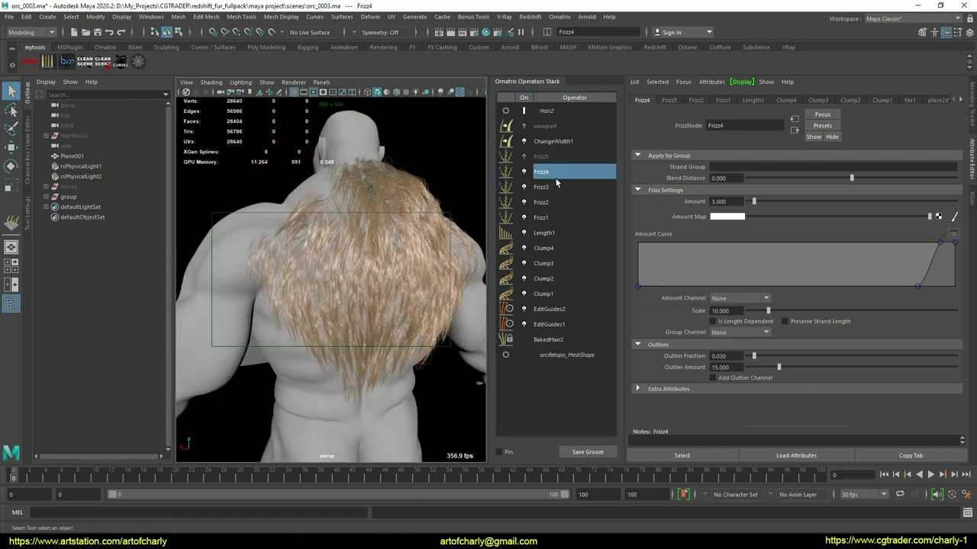
# - Examine Frizz5's outlier settings and the stray hairs in the ArtStation fur reference in the browser, returning to Maya
pyautogui.click(551, 156)
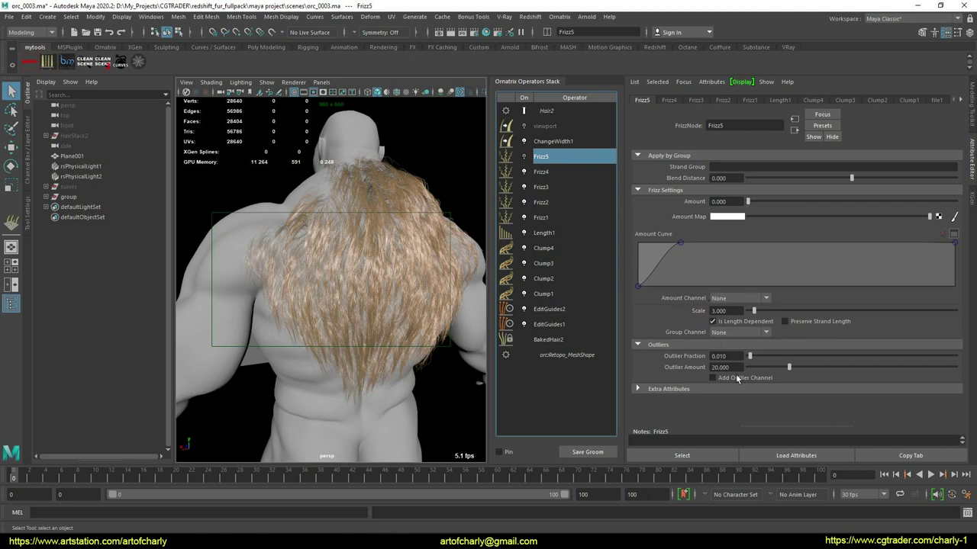
pyautogui.moveTo(669, 350); pyautogui.dragTo(674, 347)
pyautogui.press('Escape')
pyautogui.moveTo(465, 302)
pyautogui.keyDown('alt'); pyautogui.mouseDown()
pyautogui.moveTo(377, 300)
pyautogui.moveTo(406, 255)
pyautogui.mouseUp(); pyautogui.keyUp('alt')
pyautogui.keyDown('alt'); pyautogui.moveTo(406, 255); pyautogui.dragTo(416, 280, button='right'); pyautogui.keyUp('alt')
pyautogui.keyDown('alt'); pyautogui.moveTo(417, 280); pyautogui.dragTo(358, 301); pyautogui.keyUp('alt')
pyautogui.keyDown('alt'); pyautogui.moveTo(358, 300); pyautogui.dragTo(416, 329, button='right'); pyautogui.keyUp('alt')
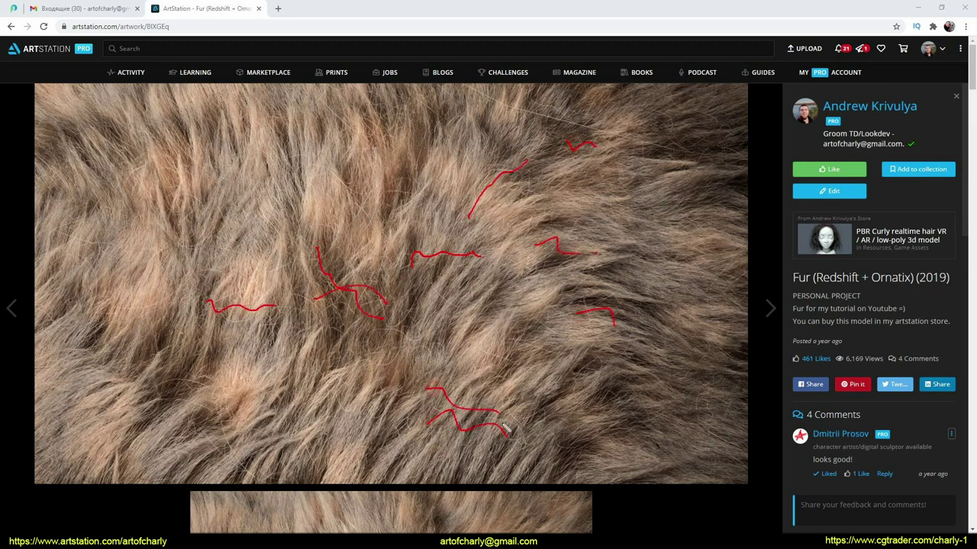
pyautogui.press('Escape')
pyautogui.hotkey('alt', 'Tab')
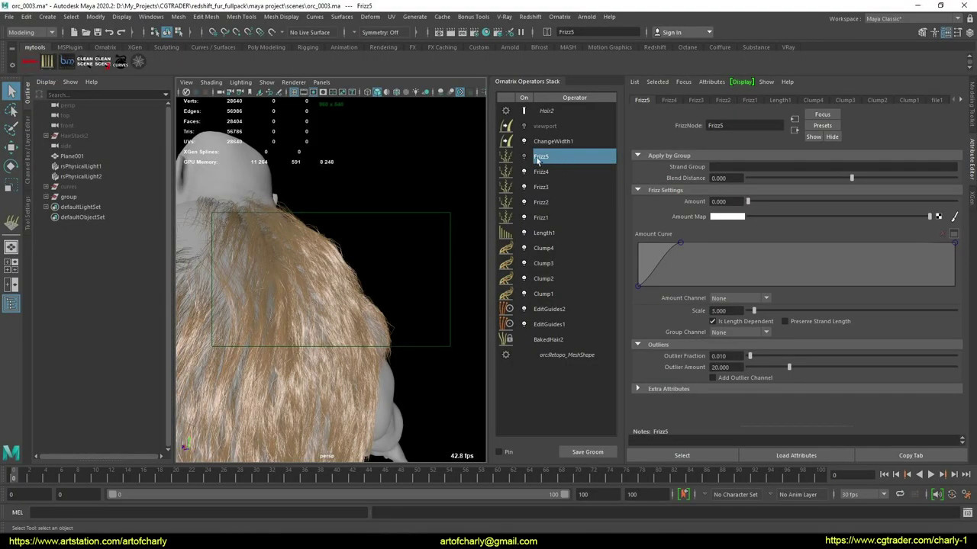
# - Turn on the Frizz5 operator, comparing the stray hairs along the back's silhouette with it off and on
pyautogui.scroll(5, 351, 264)
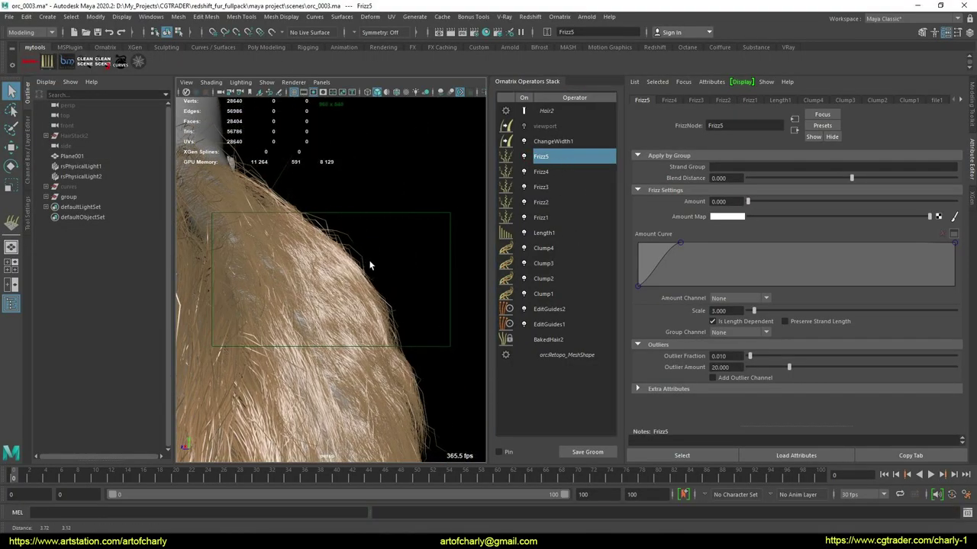
pyautogui.click(526, 157)
pyautogui.click(525, 157)
pyautogui.click(525, 157)
pyautogui.click(526, 157)
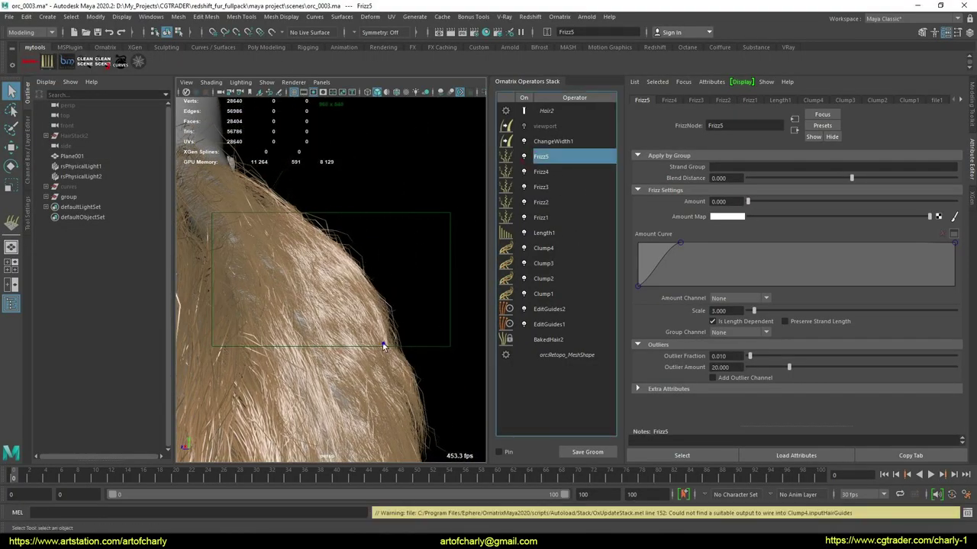
pyautogui.scroll(-5, 384, 342)
pyautogui.keyDown('alt'); pyautogui.moveTo(383, 342); pyautogui.dragTo(332, 275); pyautogui.keyUp('alt')
pyautogui.keyDown('alt'); pyautogui.moveTo(333, 275); pyautogui.dragTo(357, 287, button='middle'); pyautogui.keyUp('alt')
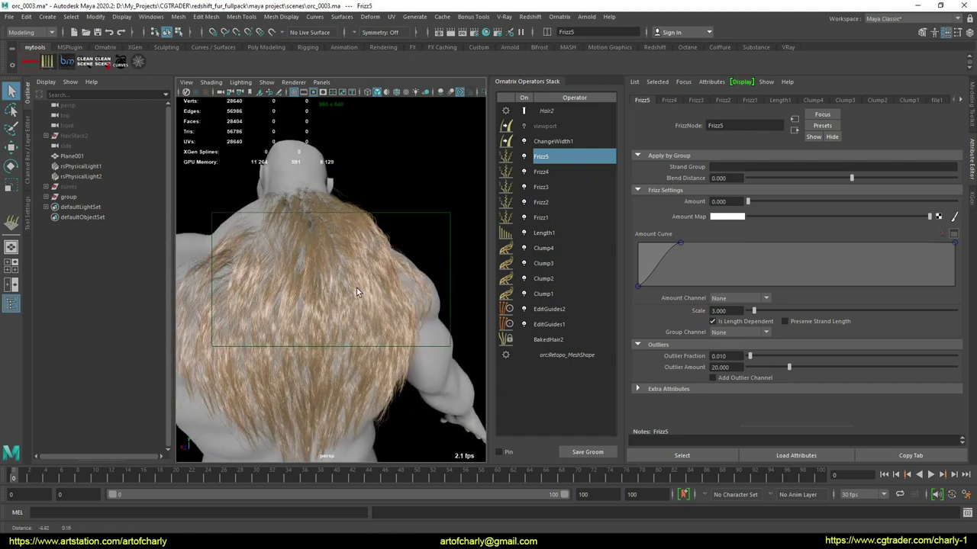
# - Check the Hair Tessellation mode in Redshift's system render settings and close the settings window
pyautogui.click(474, 32)
pyautogui.click(723, 144)
pyautogui.click(748, 145)
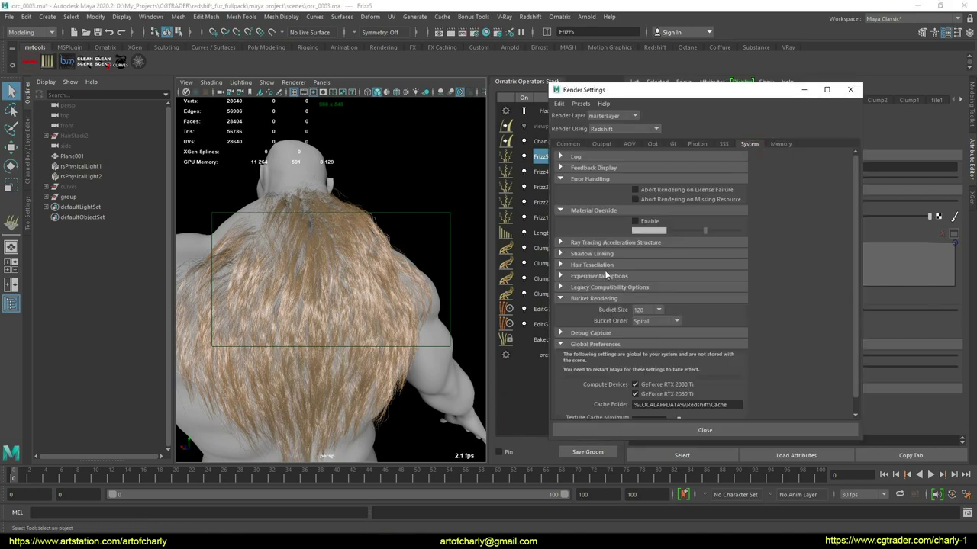
pyautogui.click(592, 265)
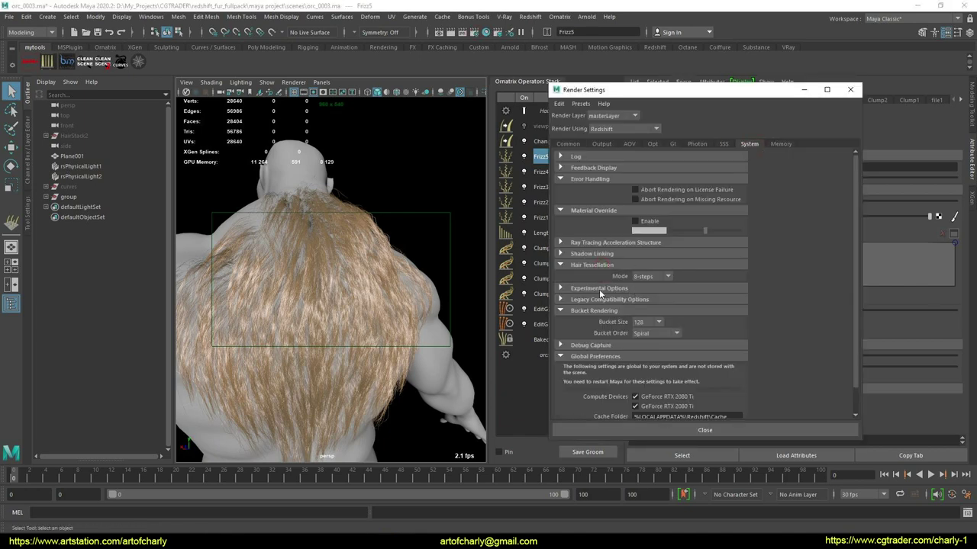
pyautogui.click(851, 90)
# - Add a Detail operator directly above EditGuides1 in the hair stack
pyautogui.click(562, 324)
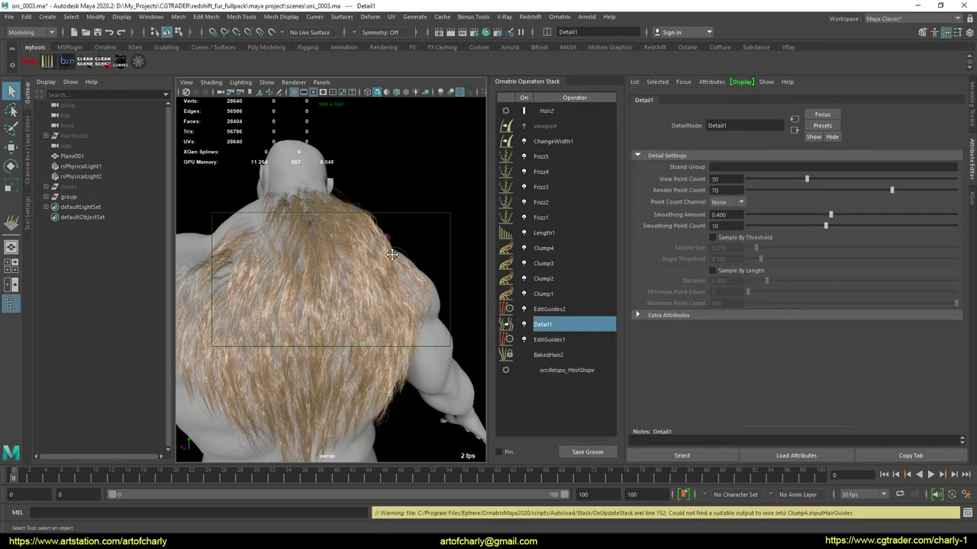
pyautogui.scroll(5, 392, 254)
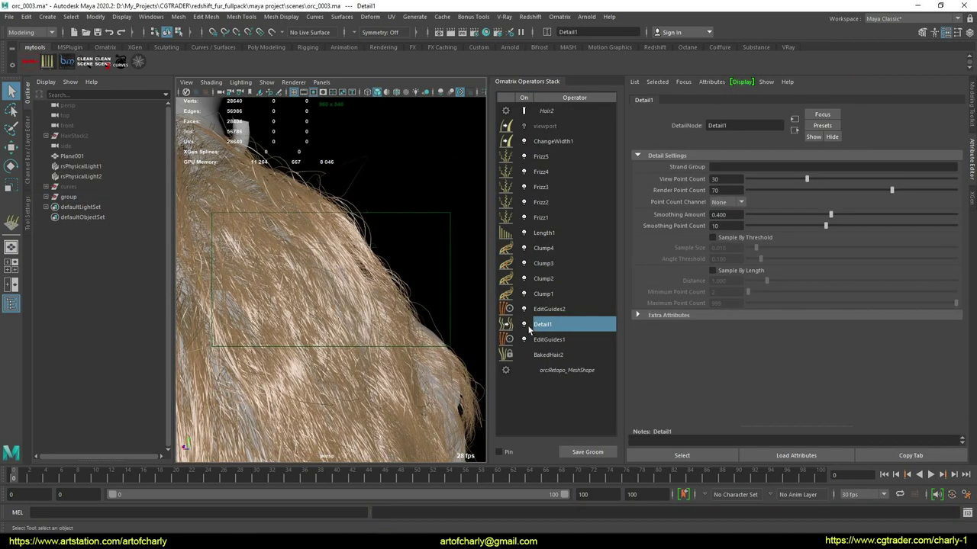
# - Set the Detail1 operator's render point count to 30 and its smoothing amount to 0.1
pyautogui.click(528, 327)
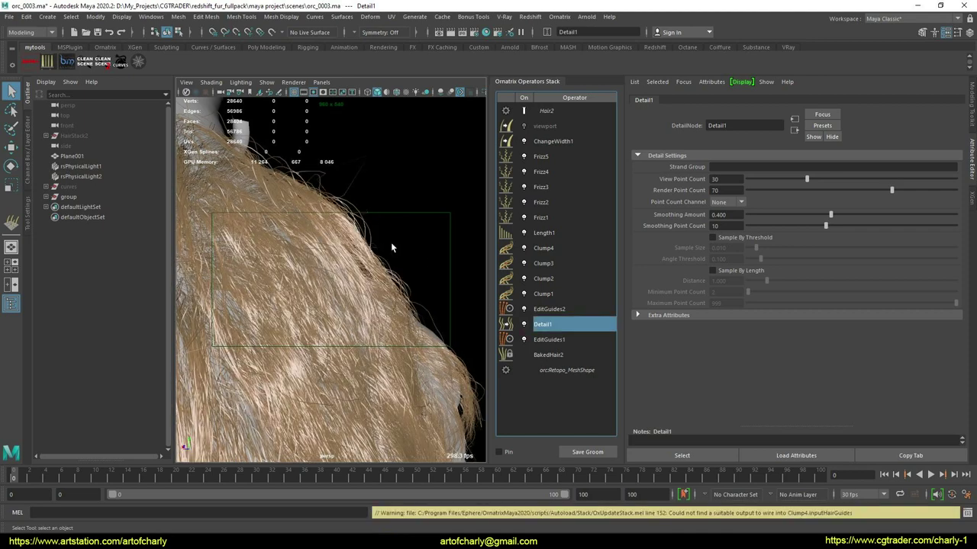
pyautogui.moveTo(723, 191); pyautogui.dragTo(564, 199)
pyautogui.write('30')
pyautogui.press('Return')
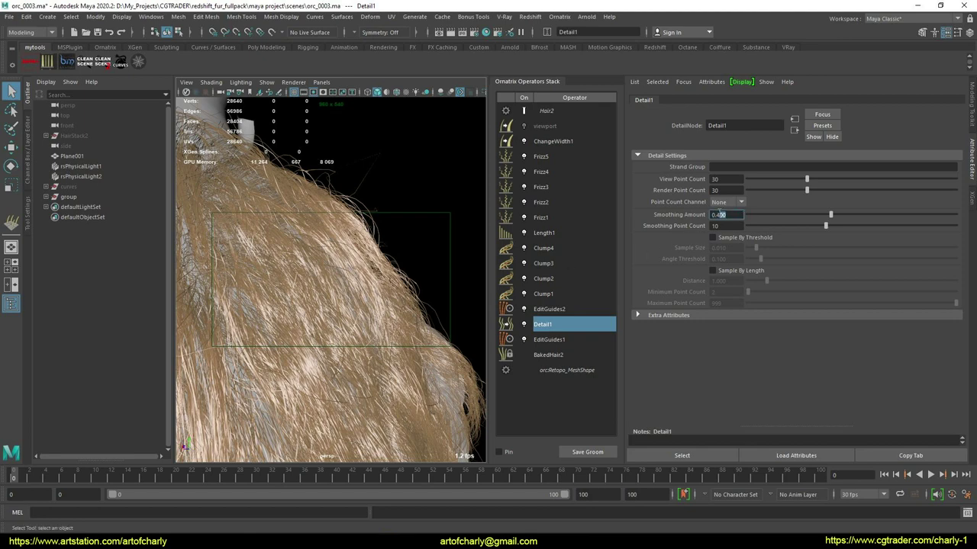
pyautogui.keyDown('alt'); pyautogui.moveTo(363, 265); pyautogui.dragTo(370, 259, button='middle'); pyautogui.keyUp('alt')
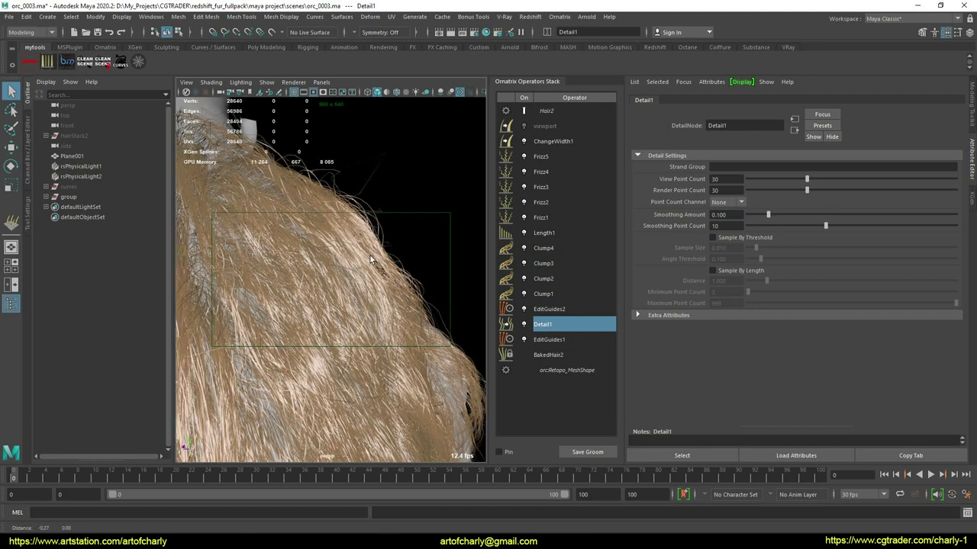
# - Add a Curl operator directly above Detail1 and set its phase to about 0.646 and magnitude to 0.81
pyautogui.keyDown('alt'); pyautogui.moveTo(391, 311); pyautogui.dragTo(384, 239, button='right'); pyautogui.keyUp('alt')
pyautogui.keyDown('alt'); pyautogui.moveTo(392, 288); pyautogui.dragTo(343, 283); pyautogui.keyUp('alt')
pyautogui.keyDown('alt'); pyautogui.moveTo(342, 283); pyautogui.dragTo(417, 283, button='right'); pyautogui.keyUp('alt')
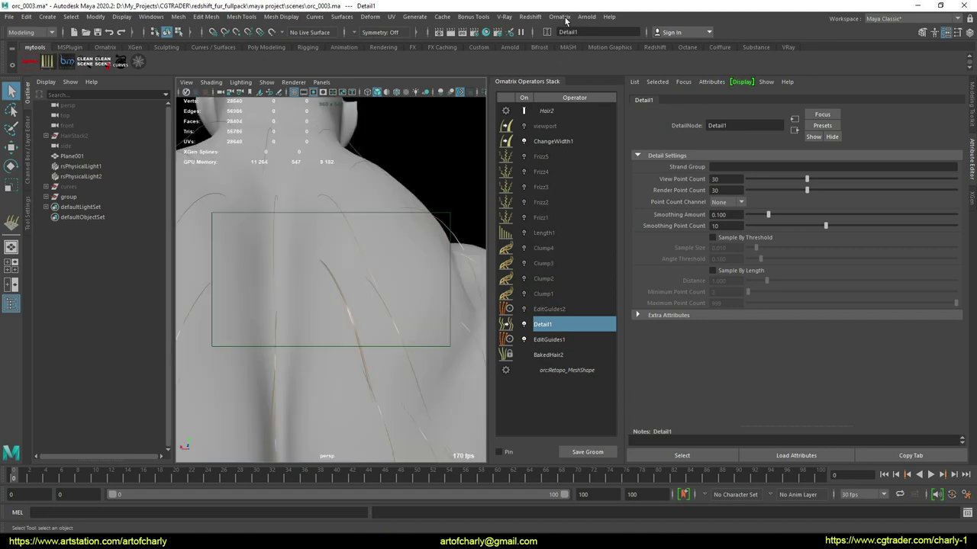
pyautogui.click(562, 17)
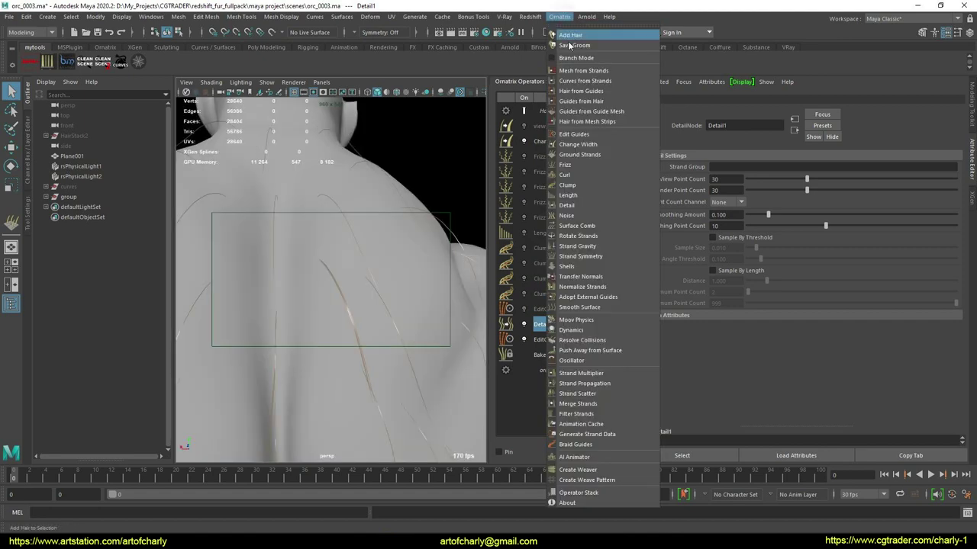
pyautogui.click(578, 175)
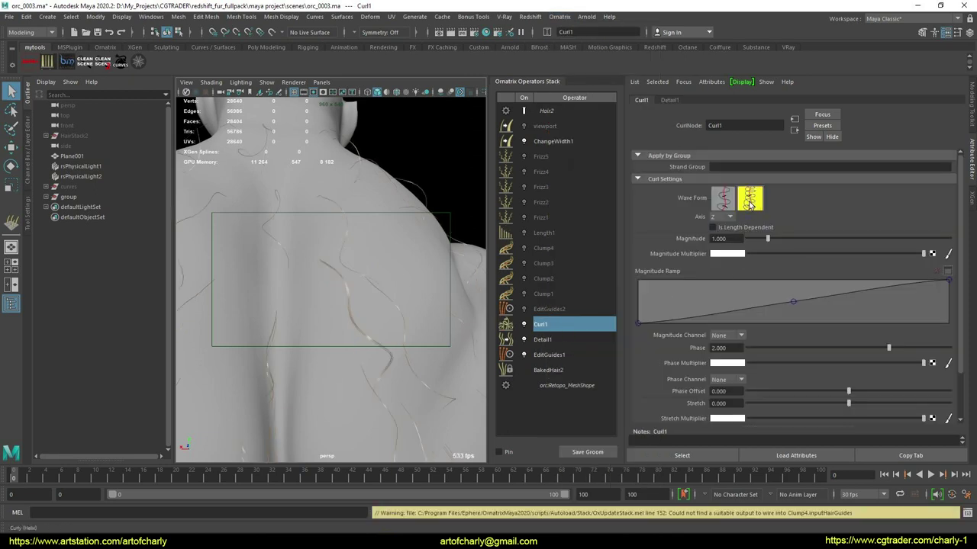
pyautogui.moveTo(888, 348); pyautogui.dragTo(861, 351)
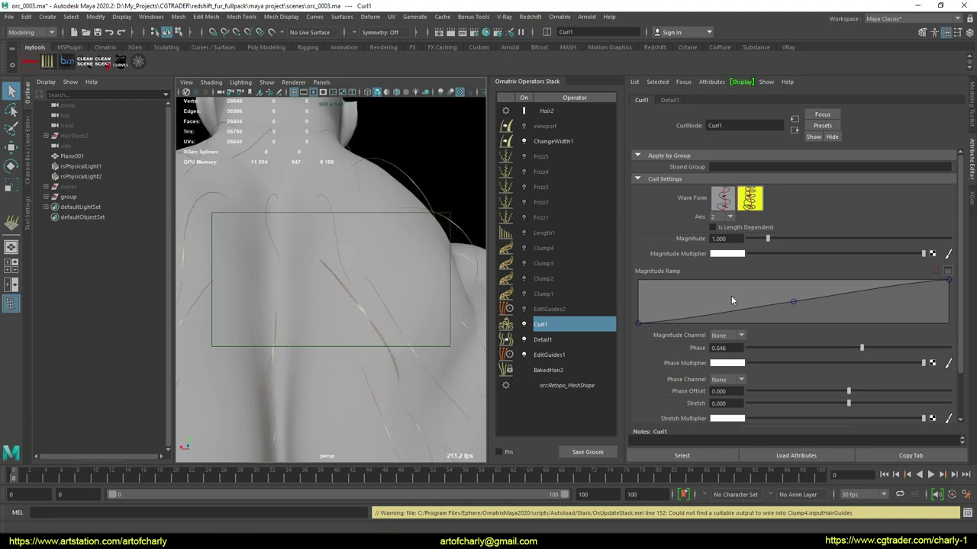
pyautogui.moveTo(767, 239); pyautogui.dragTo(764, 239)
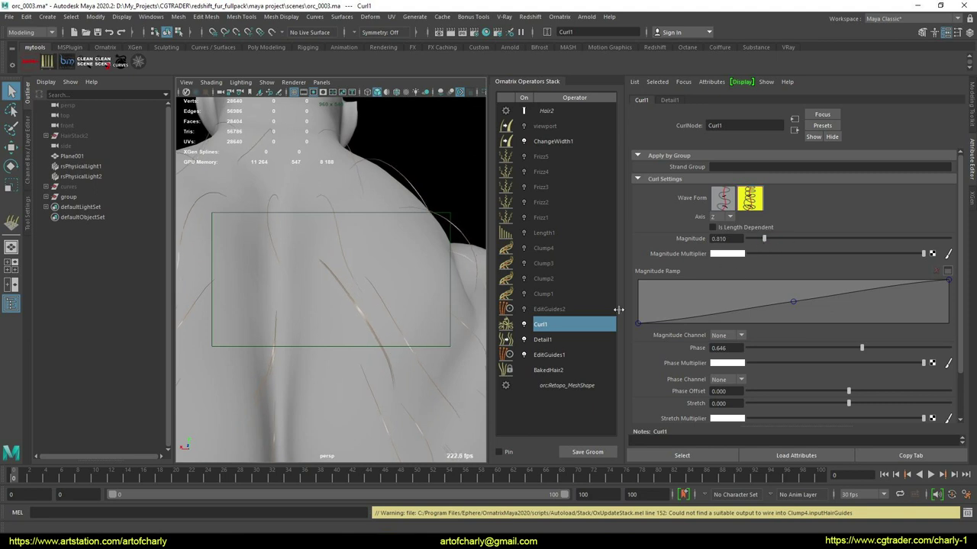
# - Compare the guide strands' shape on the orc's back with the Curl1 operator off and on
pyautogui.click(523, 327)
pyautogui.click(524, 327)
pyautogui.keyDown('alt'); pyautogui.moveTo(362, 293); pyautogui.dragTo(344, 284, button='right'); pyautogui.keyUp('alt')
pyautogui.keyDown('alt'); pyautogui.moveTo(359, 286); pyautogui.dragTo(384, 285); pyautogui.keyUp('alt')
pyautogui.keyDown('alt'); pyautogui.moveTo(336, 294); pyautogui.dragTo(384, 283, button='right'); pyautogui.keyUp('alt')
pyautogui.keyDown('alt'); pyautogui.moveTo(327, 307); pyautogui.dragTo(375, 307); pyautogui.keyUp('alt')
pyautogui.keyDown('alt'); pyautogui.moveTo(377, 307); pyautogui.dragTo(460, 325, button='right'); pyautogui.keyUp('alt')
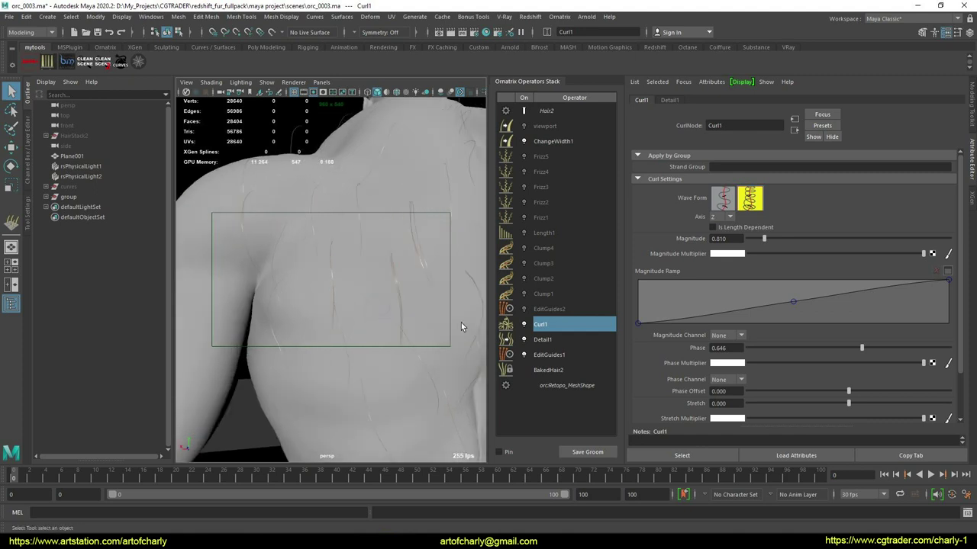
pyautogui.click(524, 325)
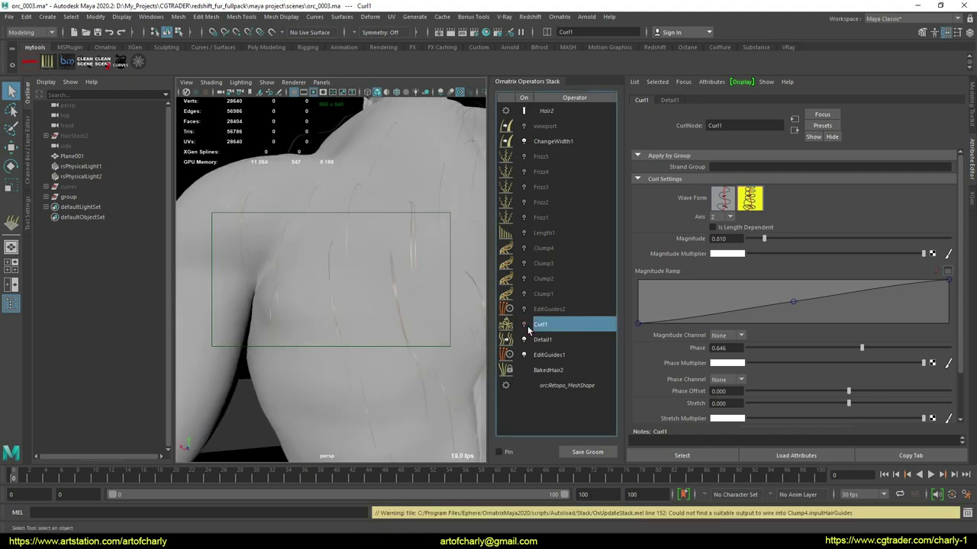
pyautogui.click(525, 325)
pyautogui.click(524, 325)
pyautogui.click(524, 325)
pyautogui.click(524, 326)
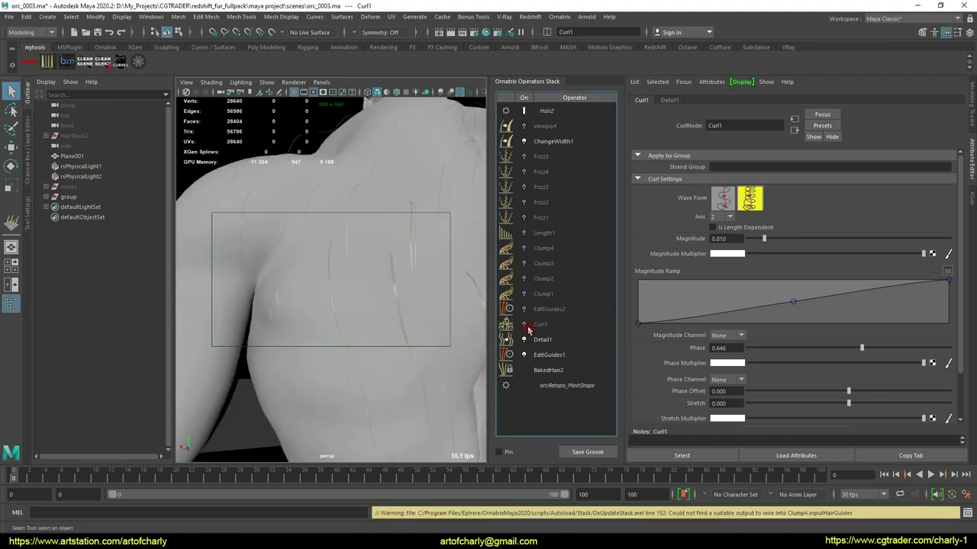
pyautogui.click(525, 325)
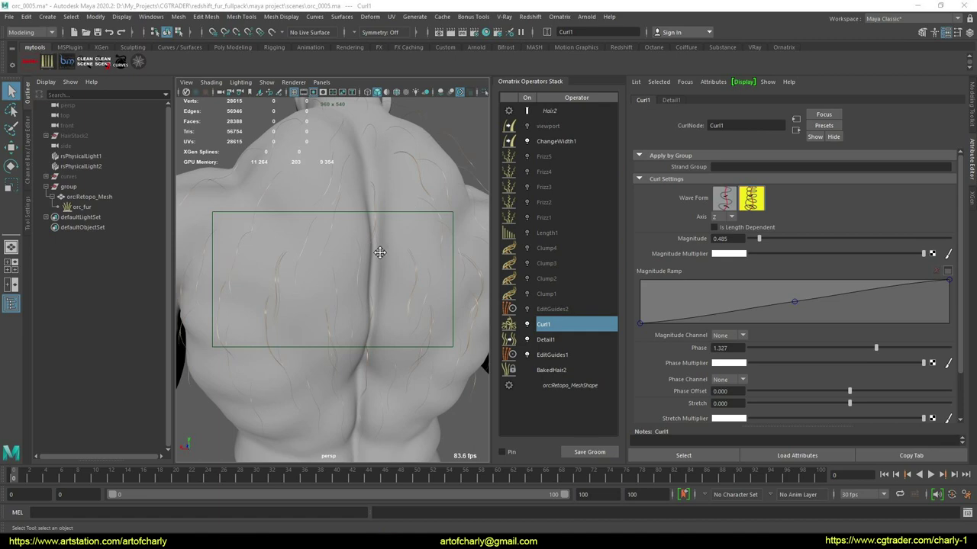
# - Switch the hair stack to guide display and examine the curled guides across the whole back
pyautogui.keyDown('alt'); pyautogui.moveTo(355, 261); pyautogui.dragTo(380, 268, button='right'); pyautogui.keyUp('alt')
pyautogui.keyDown('alt'); pyautogui.moveTo(379, 268); pyautogui.dragTo(336, 332, button='middle'); pyautogui.keyUp('alt')
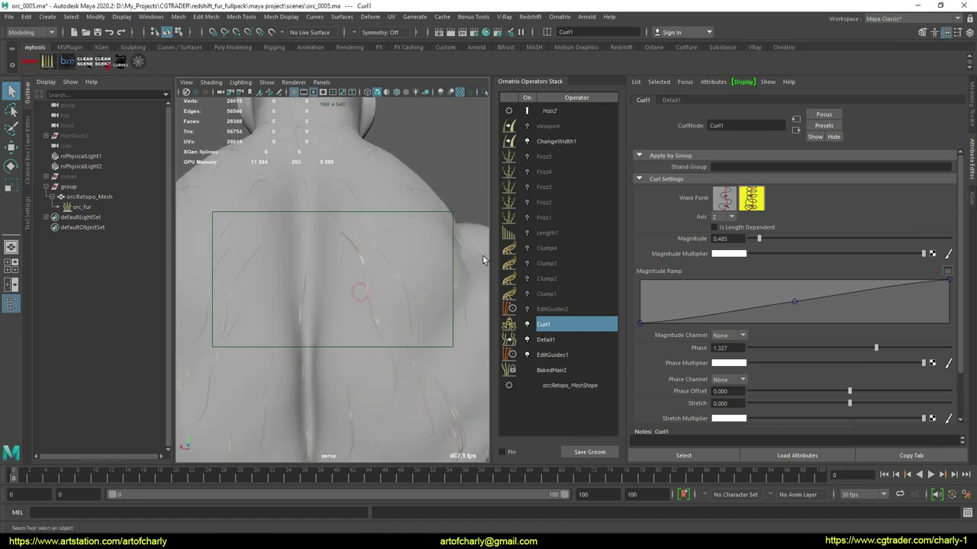
pyautogui.click(528, 111)
pyautogui.keyDown('alt'); pyautogui.moveTo(353, 244); pyautogui.dragTo(385, 242); pyautogui.keyUp('alt')
pyautogui.keyDown('alt'); pyautogui.moveTo(385, 243); pyautogui.dragTo(303, 261, button='right'); pyautogui.keyUp('alt')
pyautogui.moveTo(384, 243)
pyautogui.keyDown('alt'); pyautogui.mouseDown()
pyautogui.moveTo(365, 308)
pyautogui.moveTo(391, 303)
pyautogui.mouseUp(); pyautogui.keyUp('alt')
pyautogui.keyDown('alt'); pyautogui.moveTo(370, 244); pyautogui.dragTo(412, 248, button='right'); pyautogui.keyUp('alt')
pyautogui.keyDown('alt'); pyautogui.moveTo(358, 328); pyautogui.dragTo(355, 326); pyautogui.keyUp('alt')
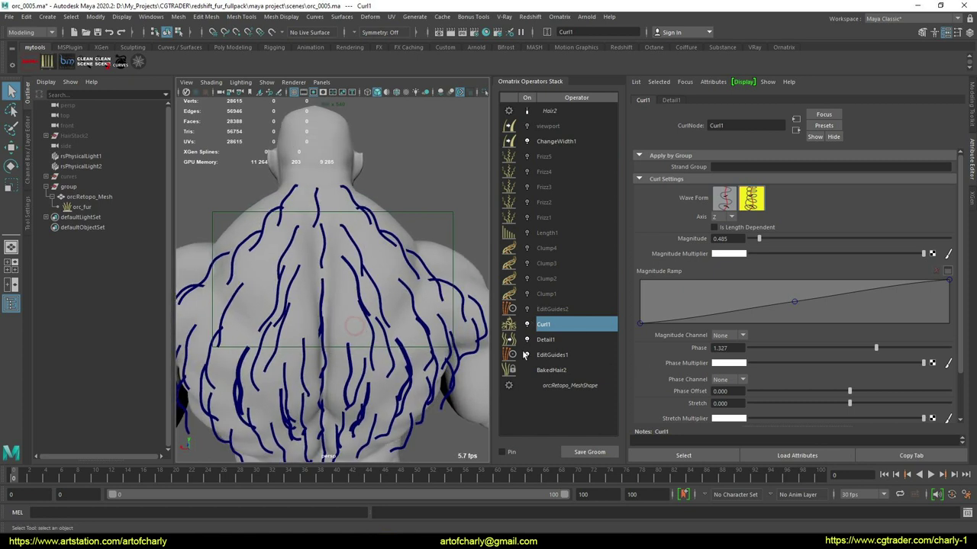
# - Collapse the hair stack up to Curl1 and set the baked hair's display fraction to 1
pyautogui.rightClick(566, 328)
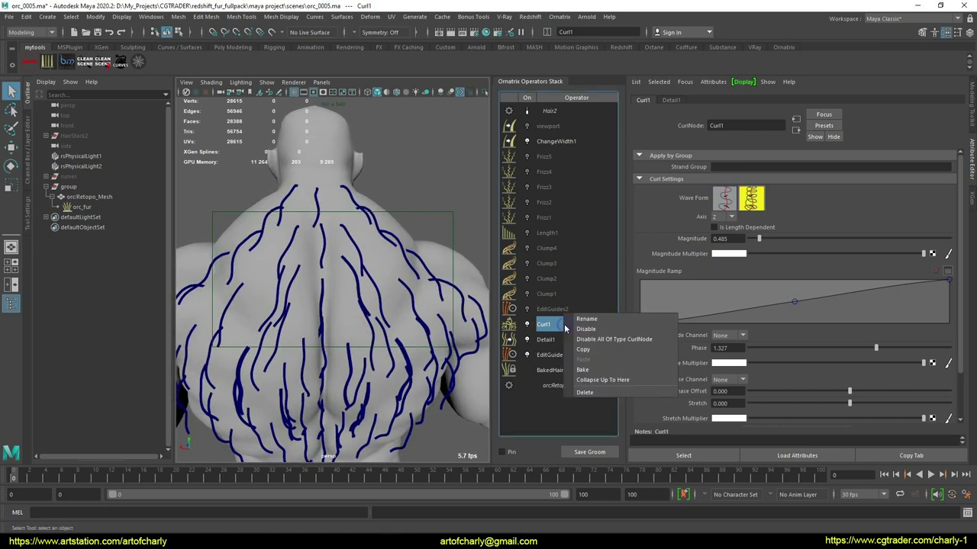
pyautogui.click(607, 380)
pyautogui.moveTo(773, 189); pyautogui.dragTo(956, 189)
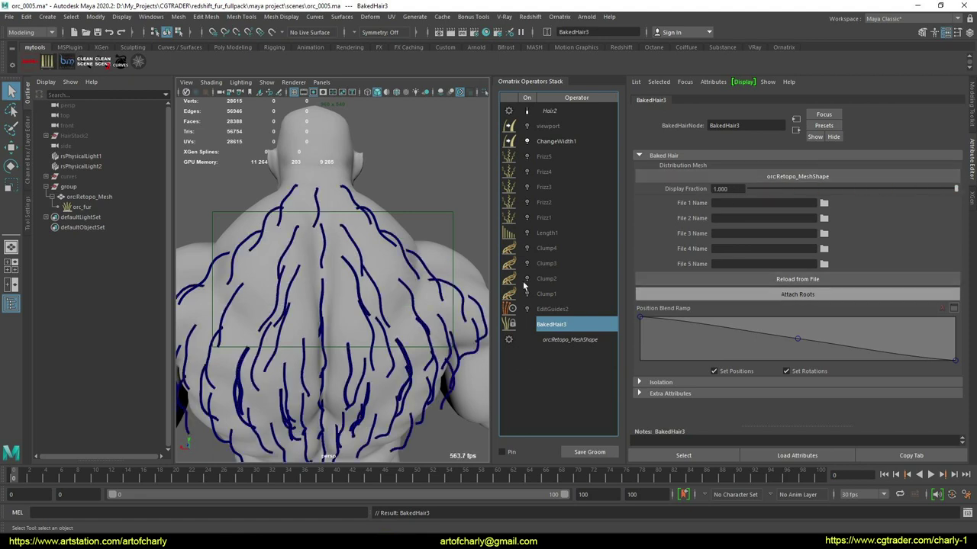
# - Add an Edit Guides operator directly above the baked hair and view its guides on the back
pyautogui.keyDown('alt'); pyautogui.moveTo(350, 312); pyautogui.dragTo(382, 284); pyautogui.keyUp('alt')
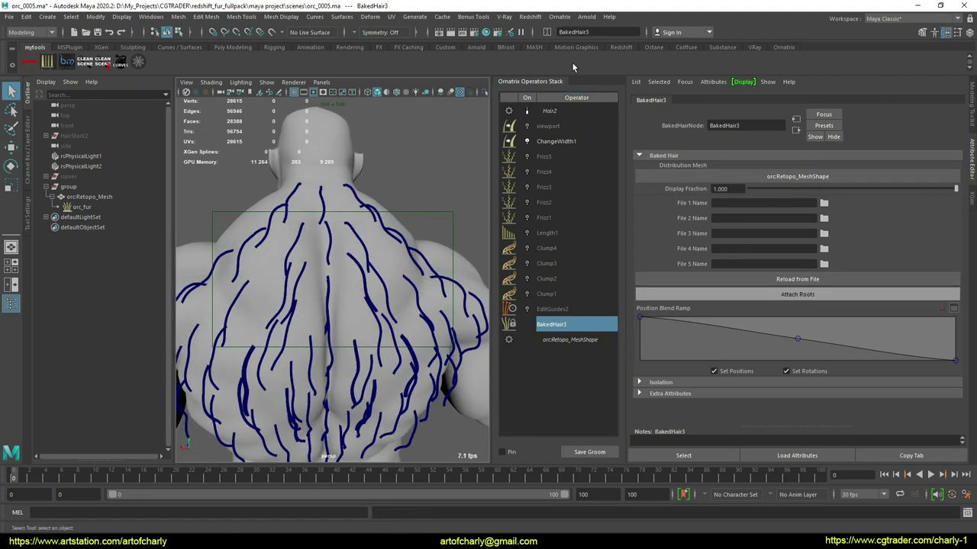
pyautogui.click(559, 16)
pyautogui.click(577, 135)
pyautogui.keyDown('alt'); pyautogui.moveTo(397, 287); pyautogui.dragTo(370, 297); pyautogui.keyUp('alt')
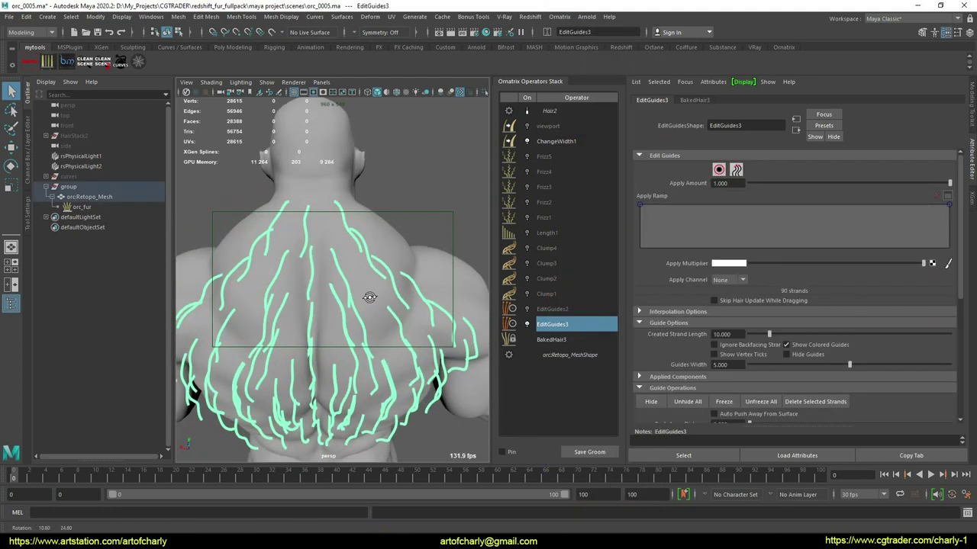
# - Return the stack from guide display to full hair and turn on the EditGuides2 operator
pyautogui.click(552, 309)
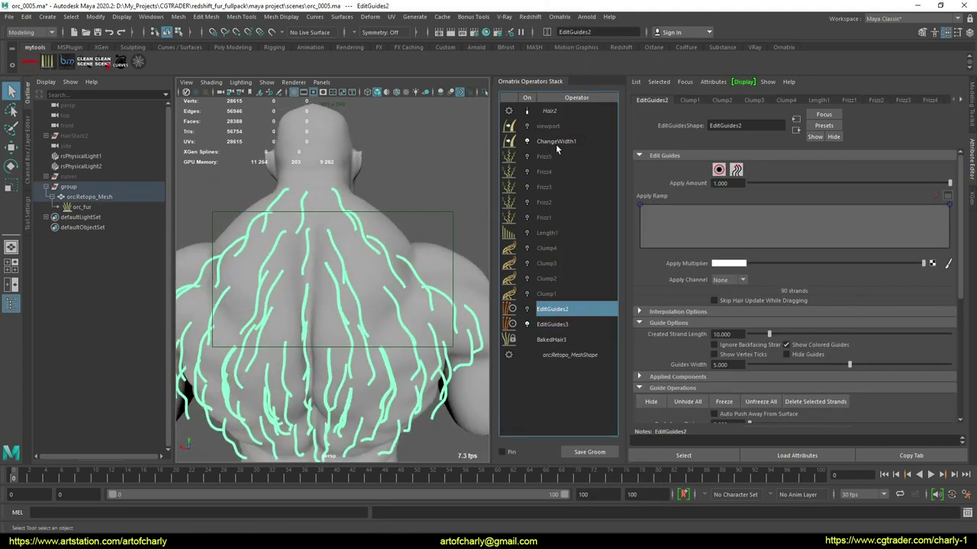
pyautogui.click(528, 111)
pyautogui.click(527, 310)
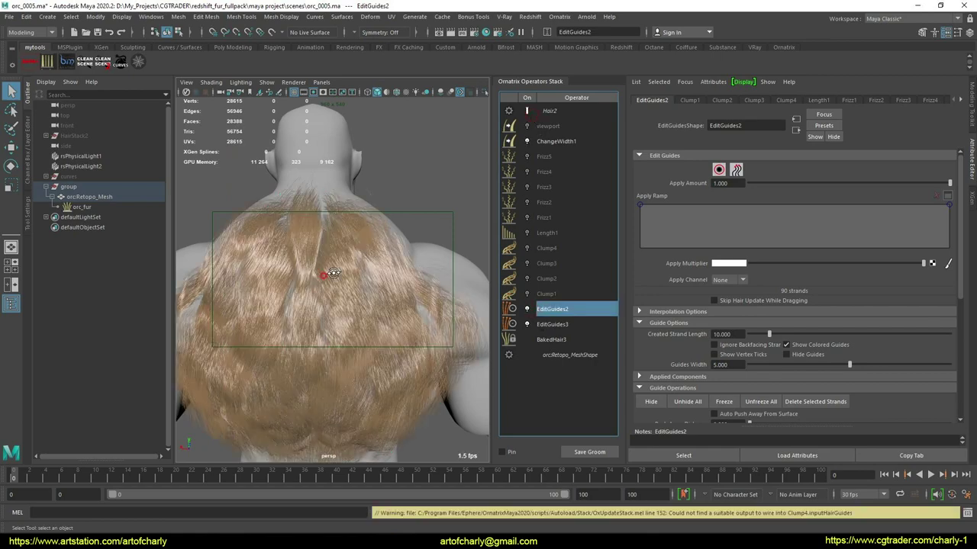
pyautogui.keyDown('alt'); pyautogui.moveTo(323, 274); pyautogui.dragTo(448, 297); pyautogui.keyUp('alt')
pyautogui.scroll(2, 334, 266)
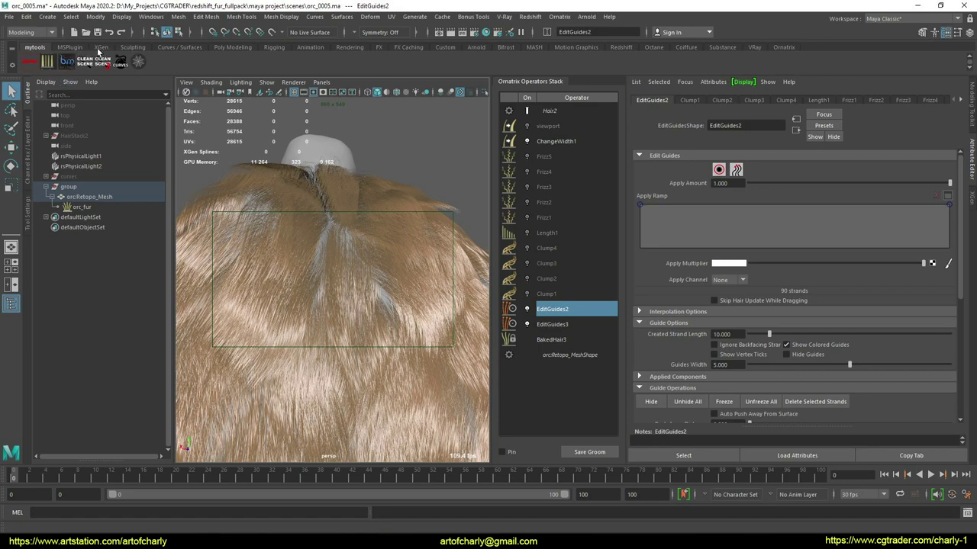
# - Activate the Ornatrix Create brush on EditGuides2 and stroke it over the fur at the base of the neck
pyautogui.click(783, 47)
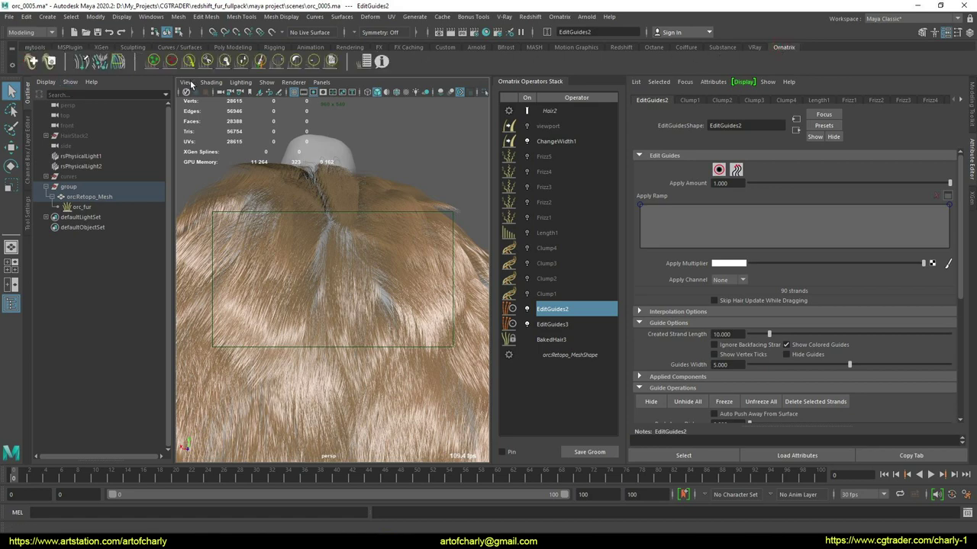
pyautogui.click(156, 62)
pyautogui.moveTo(327, 264)
pyautogui.keyDown('alt'); pyautogui.mouseDown(button='right')
pyautogui.moveTo(322, 283)
pyautogui.moveTo(344, 330)
pyautogui.mouseUp(button='right'); pyautogui.keyUp('alt')
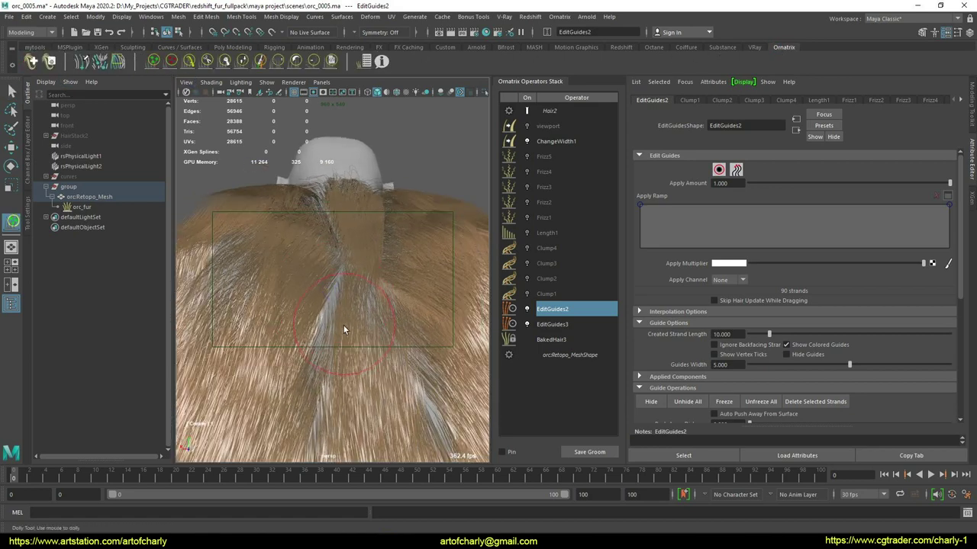
pyautogui.keyDown('alt'); pyautogui.moveTo(384, 322); pyautogui.dragTo(332, 319); pyautogui.keyUp('alt')
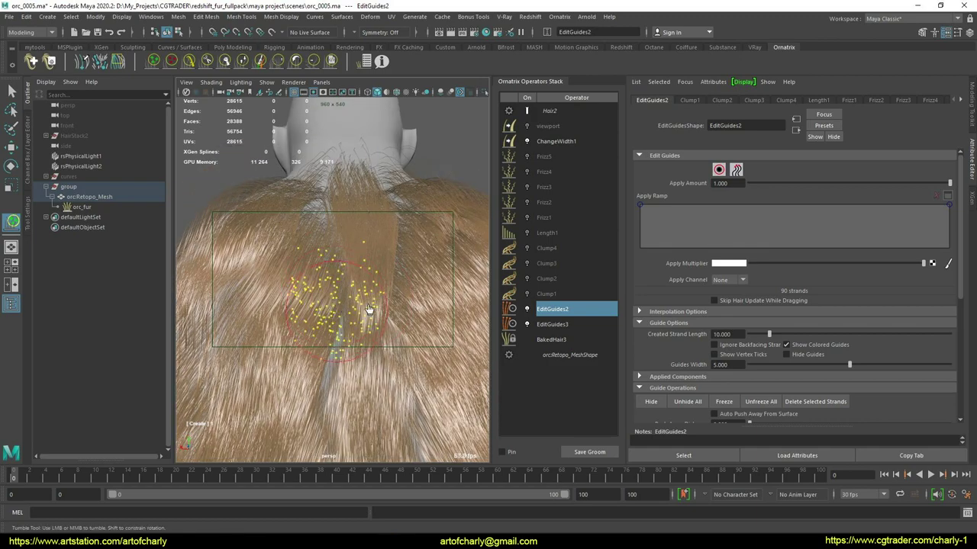
pyautogui.keyDown('alt'); pyautogui.moveTo(316, 290); pyautogui.dragTo(377, 269, button='right'); pyautogui.keyUp('alt')
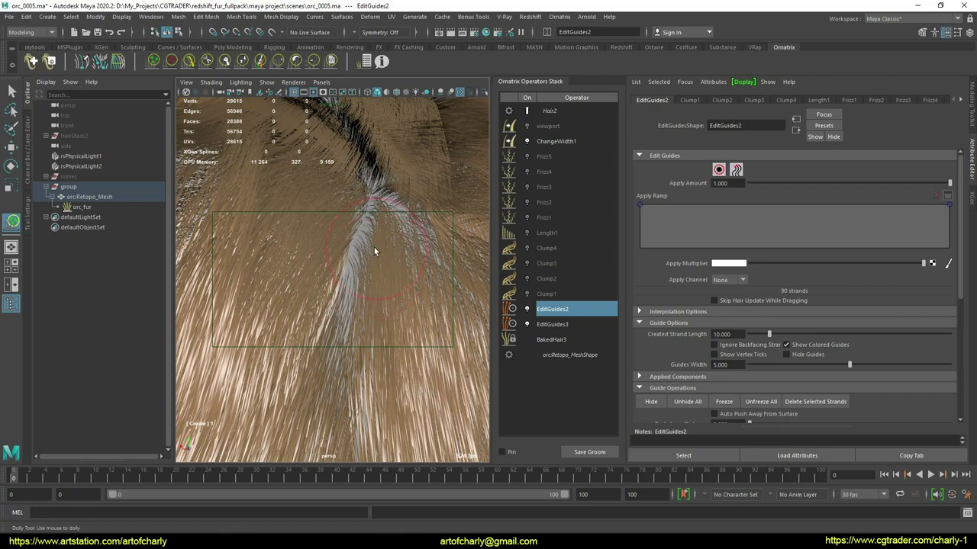
pyautogui.keyDown('alt'); pyautogui.moveTo(374, 251); pyautogui.dragTo(299, 273); pyautogui.keyUp('alt')
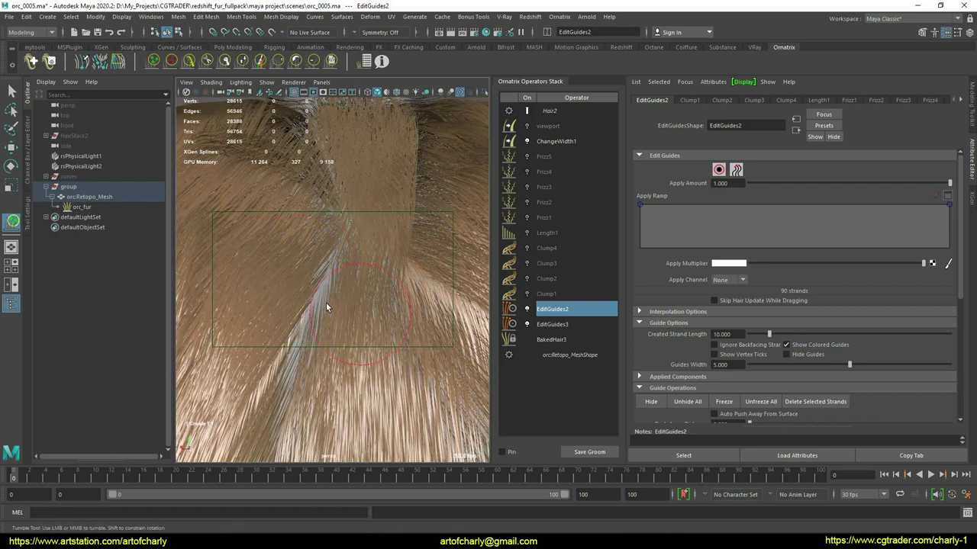
pyautogui.keyDown('alt'); pyautogui.moveTo(322, 306); pyautogui.dragTo(368, 266); pyautogui.keyUp('alt')
pyautogui.keyDown('alt'); pyautogui.moveTo(368, 265); pyautogui.dragTo(343, 308, button='middle'); pyautogui.keyUp('alt')
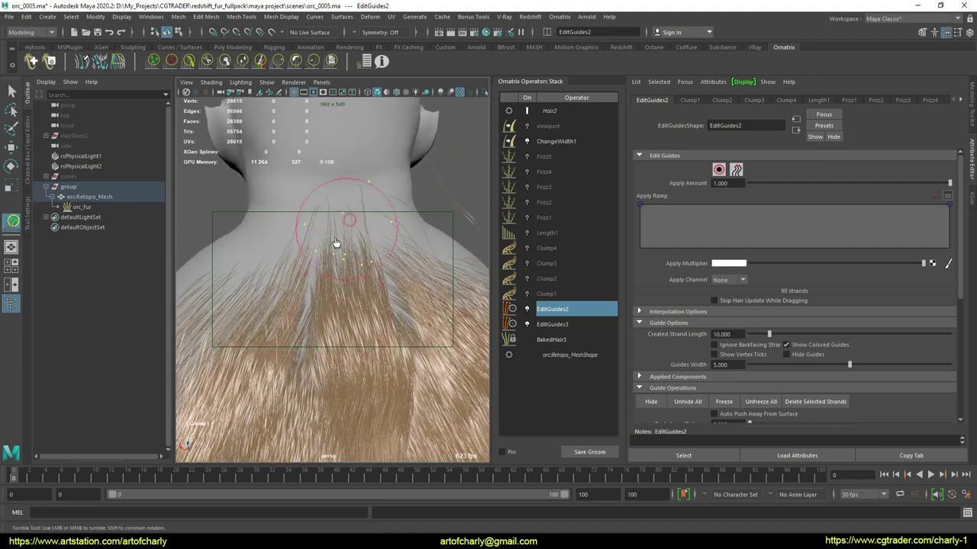
pyautogui.moveTo(340, 235)
pyautogui.mouseDown()
pyautogui.moveTo(322, 288)
pyautogui.moveTo(347, 284)
pyautogui.moveTo(332, 277)
pyautogui.mouseUp()
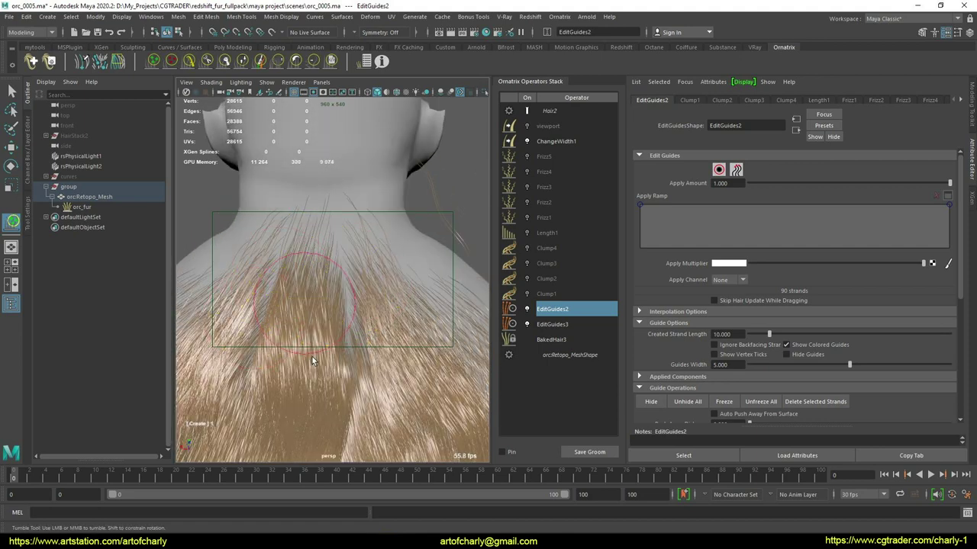
pyautogui.keyDown('alt'); pyautogui.moveTo(374, 319); pyautogui.dragTo(351, 337); pyautogui.keyUp('alt')
# - Comb the fur in the middle of the upper back upward with the Ornatrix Comb brush
pyautogui.moveTo(351, 337)
pyautogui.keyDown('alt'); pyautogui.mouseDown(button='right')
pyautogui.moveTo(351, 301)
pyautogui.moveTo(340, 288)
pyautogui.moveTo(392, 305)
pyautogui.moveTo(355, 302)
pyautogui.moveTo(362, 265)
pyautogui.mouseUp(button='right'); pyautogui.keyUp('alt')
pyautogui.click(190, 63)
pyautogui.moveTo(362, 265)
pyautogui.keyDown('alt'); pyautogui.mouseDown()
pyautogui.moveTo(351, 289)
pyautogui.moveTo(331, 289)
pyautogui.moveTo(327, 268)
pyautogui.moveTo(338, 342)
pyautogui.moveTo(285, 270)
pyautogui.moveTo(343, 282)
pyautogui.moveTo(348, 295)
pyautogui.moveTo(355, 280)
pyautogui.moveTo(313, 275)
pyautogui.mouseUp(); pyautogui.keyUp('alt')
pyautogui.moveTo(349, 309)
pyautogui.mouseDown()
pyautogui.moveTo(371, 284)
pyautogui.moveTo(338, 309)
pyautogui.moveTo(348, 244)
pyautogui.mouseUp()
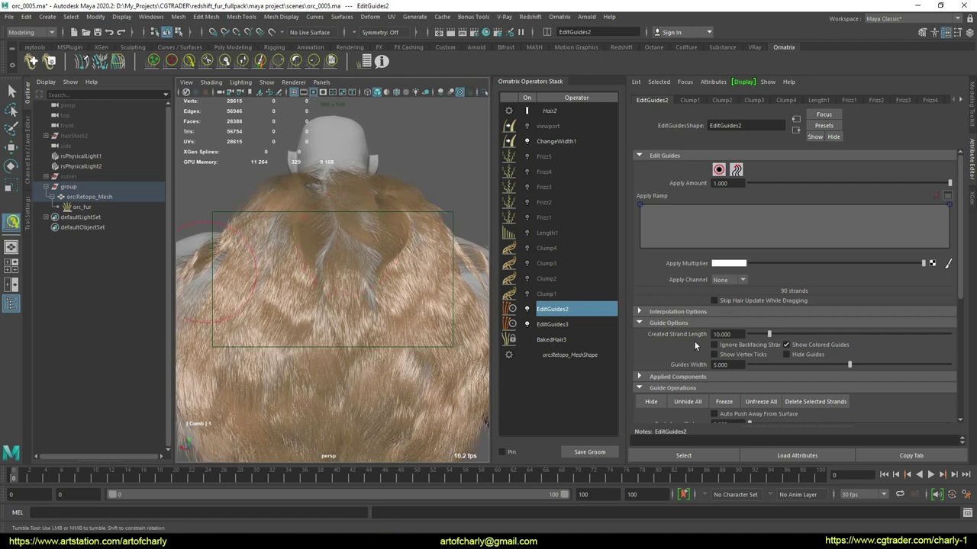
# - Set EditGuides2's change tracking to Strand in its interpolation options
pyautogui.scroll(-2, 695, 345)
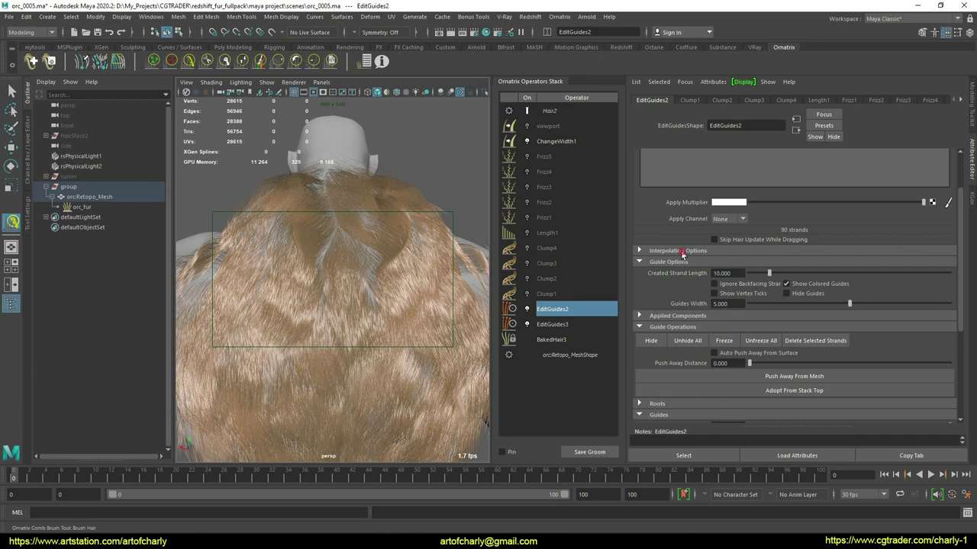
pyautogui.click(682, 252)
pyautogui.click(732, 263)
pyautogui.click(734, 274)
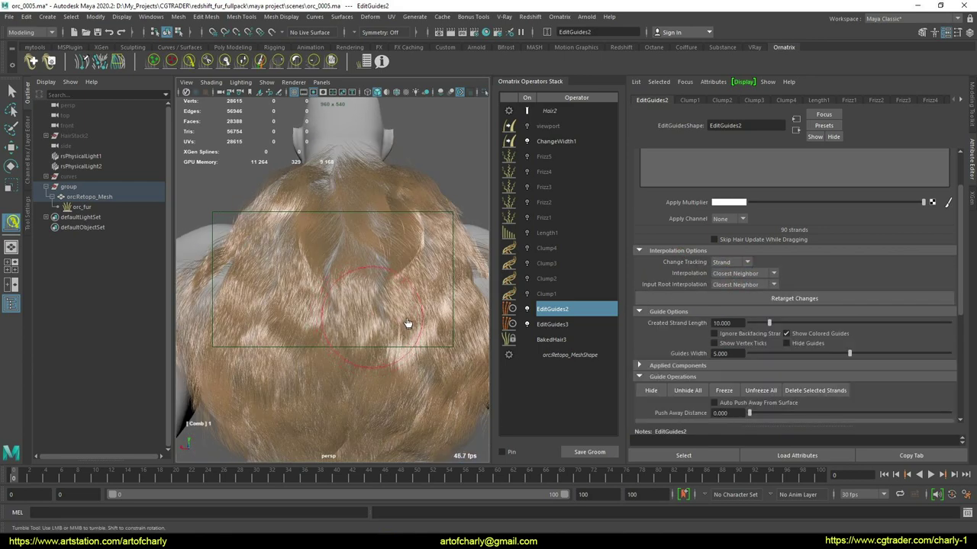
# - Comb the fur just below the neck outward along the upper back's silhouette
pyautogui.moveTo(405, 327)
pyautogui.keyDown('alt'); pyautogui.mouseDown()
pyautogui.moveTo(315, 301)
pyautogui.moveTo(322, 316)
pyautogui.moveTo(366, 305)
pyautogui.moveTo(399, 246)
pyautogui.moveTo(416, 245)
pyautogui.mouseUp(); pyautogui.keyUp('alt')
pyautogui.keyDown('alt'); pyautogui.moveTo(391, 194); pyautogui.dragTo(374, 252, button='middle'); pyautogui.keyUp('alt')
pyautogui.moveTo(371, 246); pyautogui.dragTo(386, 236)
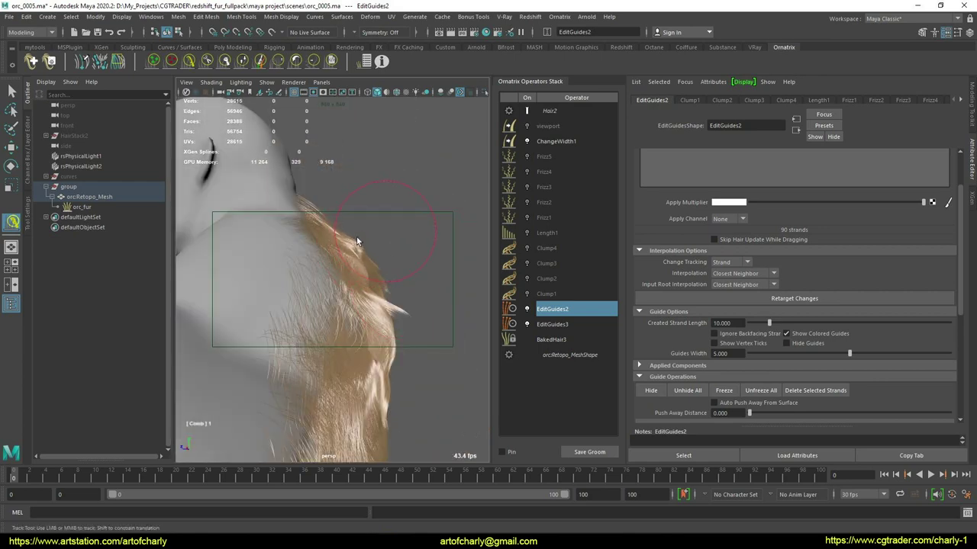
# - Comb the nape fur upward toward the head, checking its shape from the side and the back
pyautogui.moveTo(403, 268)
pyautogui.keyDown('alt'); pyautogui.mouseDown()
pyautogui.moveTo(329, 294)
pyautogui.moveTo(293, 280)
pyautogui.mouseUp(); pyautogui.keyUp('alt')
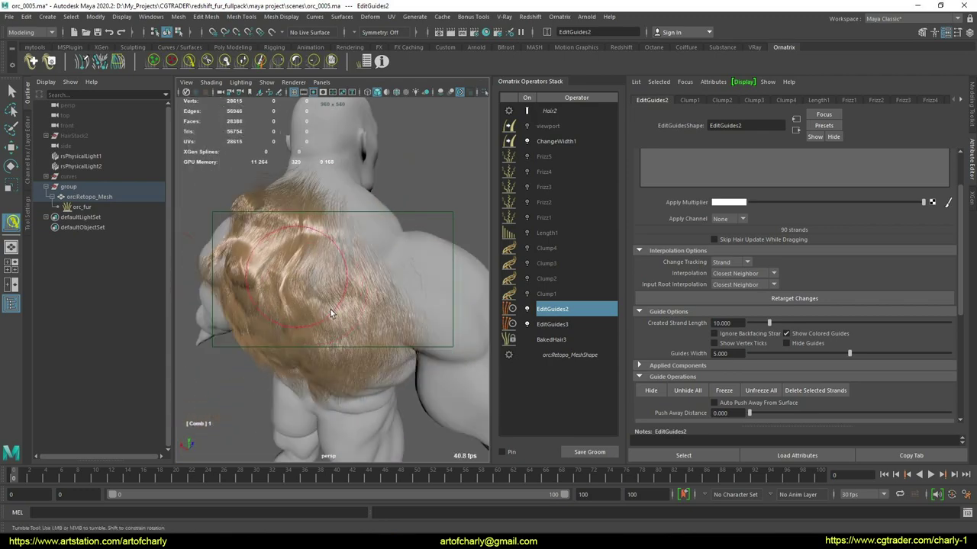
pyautogui.moveTo(330, 311)
pyautogui.keyDown('alt'); pyautogui.mouseDown()
pyautogui.moveTo(392, 306)
pyautogui.moveTo(399, 282)
pyautogui.moveTo(421, 290)
pyautogui.moveTo(400, 310)
pyautogui.moveTo(409, 341)
pyautogui.moveTo(411, 309)
pyautogui.moveTo(389, 318)
pyautogui.moveTo(366, 358)
pyautogui.moveTo(400, 338)
pyautogui.moveTo(371, 399)
pyautogui.mouseUp(); pyautogui.keyUp('alt')
pyautogui.keyDown('alt'); pyautogui.moveTo(351, 371); pyautogui.dragTo(342, 353, button='right'); pyautogui.keyUp('alt')
pyautogui.keyDown('alt'); pyautogui.moveTo(341, 353); pyautogui.dragTo(323, 290); pyautogui.keyUp('alt')
pyautogui.moveTo(374, 312)
pyautogui.mouseDown()
pyautogui.moveTo(344, 303)
pyautogui.moveTo(371, 328)
pyautogui.moveTo(357, 273)
pyautogui.moveTo(356, 302)
pyautogui.moveTo(390, 304)
pyautogui.moveTo(371, 305)
pyautogui.moveTo(421, 283)
pyautogui.moveTo(382, 321)
pyautogui.moveTo(394, 267)
pyautogui.moveTo(338, 260)
pyautogui.moveTo(320, 228)
pyautogui.moveTo(342, 210)
pyautogui.mouseUp()
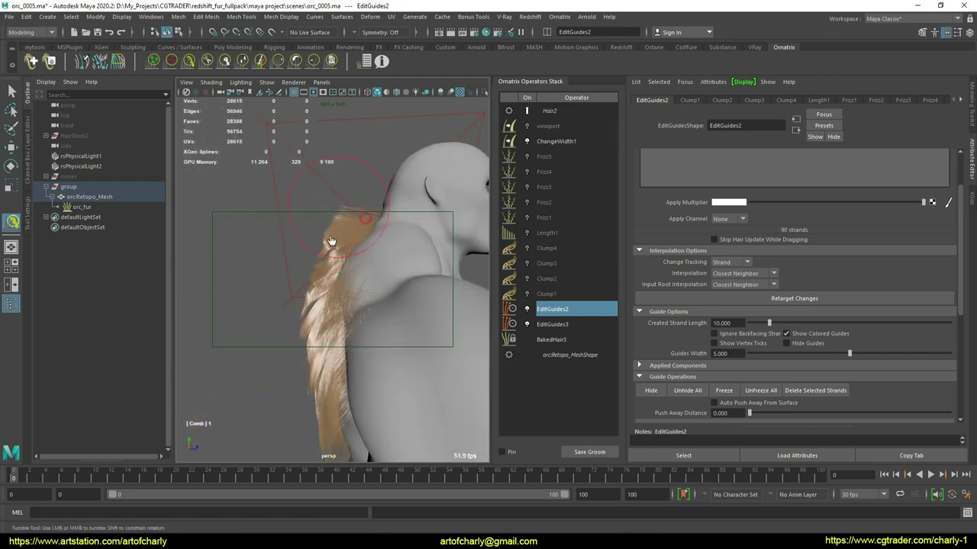
pyautogui.moveTo(329, 266)
pyautogui.keyDown('alt'); pyautogui.mouseDown()
pyautogui.moveTo(416, 275)
pyautogui.moveTo(361, 249)
pyautogui.moveTo(424, 271)
pyautogui.moveTo(389, 279)
pyautogui.mouseUp(); pyautogui.keyUp('alt')
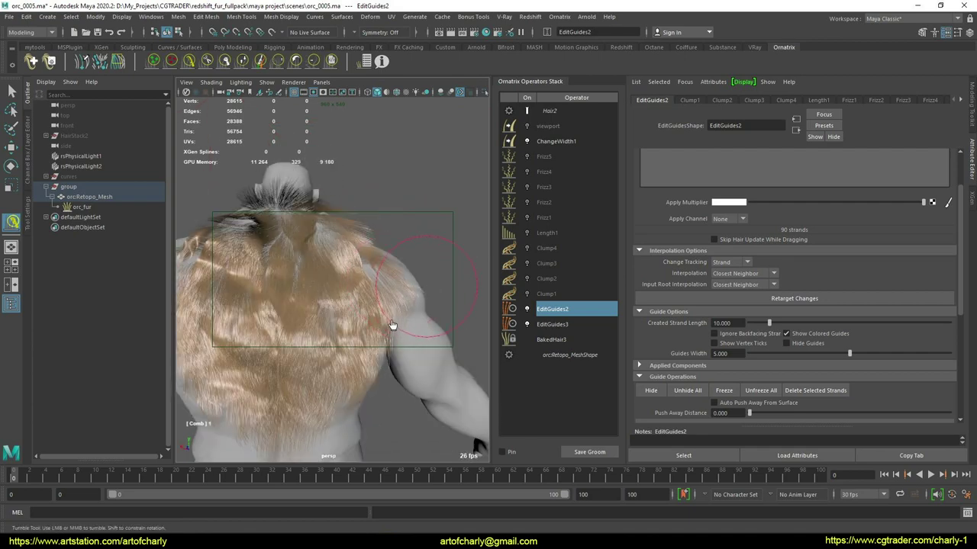
# - Comb the fur along the outer edge of the upper back below the shoulder downward
pyautogui.keyDown('alt'); pyautogui.moveTo(388, 347); pyautogui.dragTo(399, 285); pyautogui.keyUp('alt')
pyautogui.scroll(5, 401, 293)
pyautogui.moveTo(412, 335); pyautogui.dragTo(419, 369)
pyautogui.scroll(-5, 371, 328)
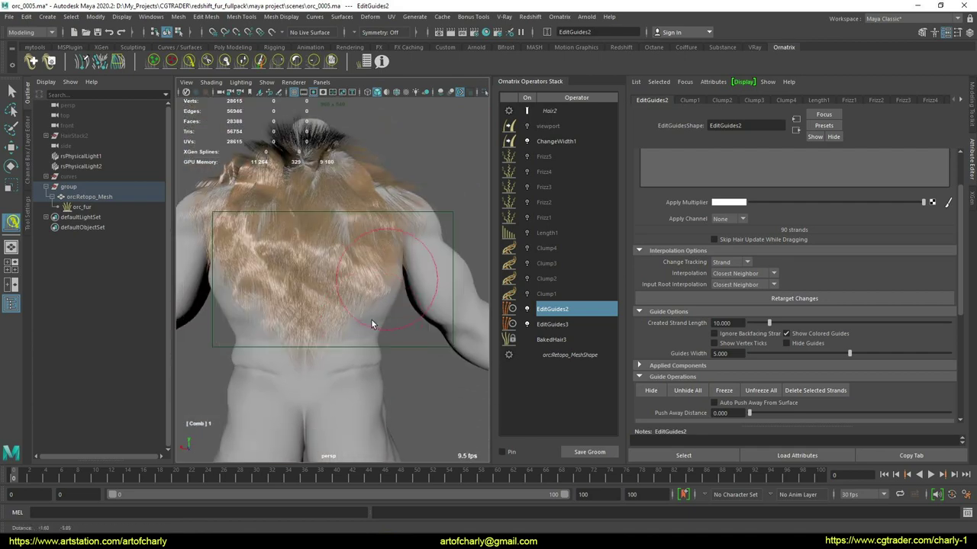
# - Examine the combed back fur's silhouette and flow from the side, above and behind
pyautogui.moveTo(371, 324)
pyautogui.keyDown('alt'); pyautogui.mouseDown()
pyautogui.moveTo(374, 332)
pyautogui.moveTo(313, 311)
pyautogui.moveTo(289, 332)
pyautogui.moveTo(302, 305)
pyautogui.moveTo(321, 314)
pyautogui.moveTo(342, 287)
pyautogui.moveTo(268, 254)
pyautogui.moveTo(356, 293)
pyautogui.moveTo(438, 284)
pyautogui.moveTo(397, 299)
pyautogui.moveTo(403, 274)
pyautogui.moveTo(386, 305)
pyautogui.mouseUp(); pyautogui.keyUp('alt')
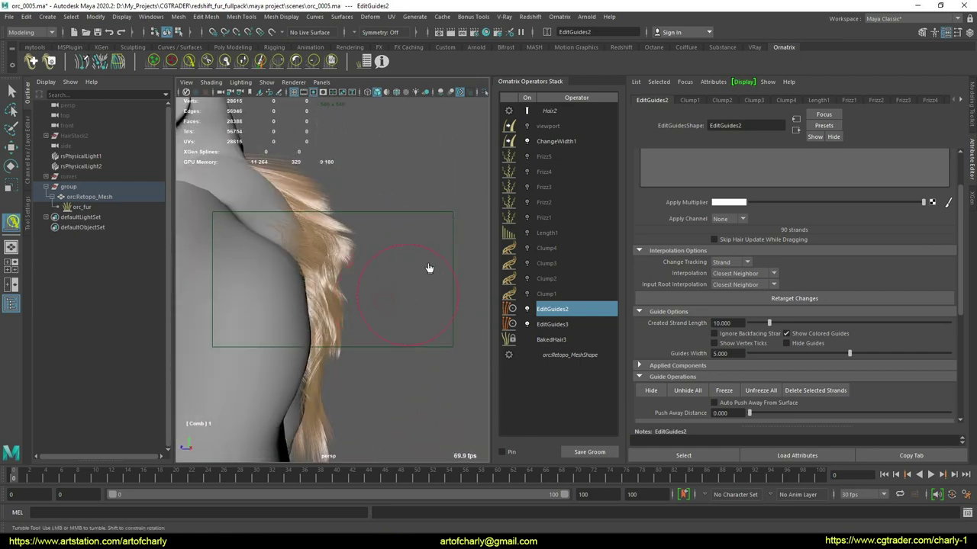
pyautogui.keyDown('alt'); pyautogui.moveTo(429, 268); pyautogui.dragTo(361, 244); pyautogui.keyUp('alt')
pyautogui.keyDown('alt'); pyautogui.moveTo(361, 244); pyautogui.dragTo(403, 300, button='right'); pyautogui.keyUp('alt')
pyautogui.keyDown('alt'); pyautogui.moveTo(404, 300); pyautogui.dragTo(367, 300); pyautogui.keyUp('alt')
pyautogui.keyDown('alt'); pyautogui.moveTo(367, 301); pyautogui.dragTo(409, 301, button='right'); pyautogui.keyUp('alt')
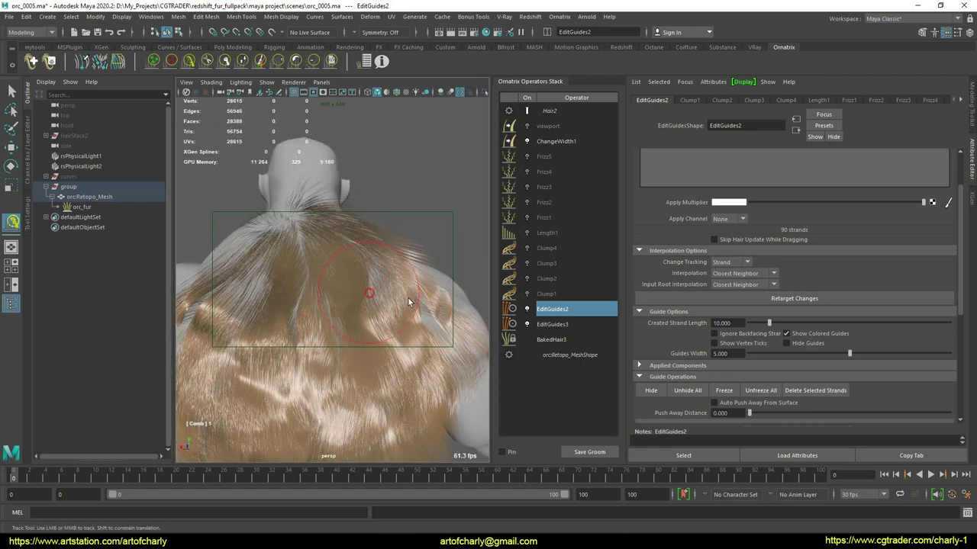
pyautogui.keyDown('alt'); pyautogui.moveTo(409, 300); pyautogui.dragTo(360, 284); pyautogui.keyUp('alt')
pyautogui.keyDown('alt'); pyautogui.moveTo(361, 283); pyautogui.dragTo(389, 284, button='right'); pyautogui.keyUp('alt')
pyautogui.keyDown('alt'); pyautogui.moveTo(388, 284); pyautogui.dragTo(392, 296, button='middle'); pyautogui.keyUp('alt')
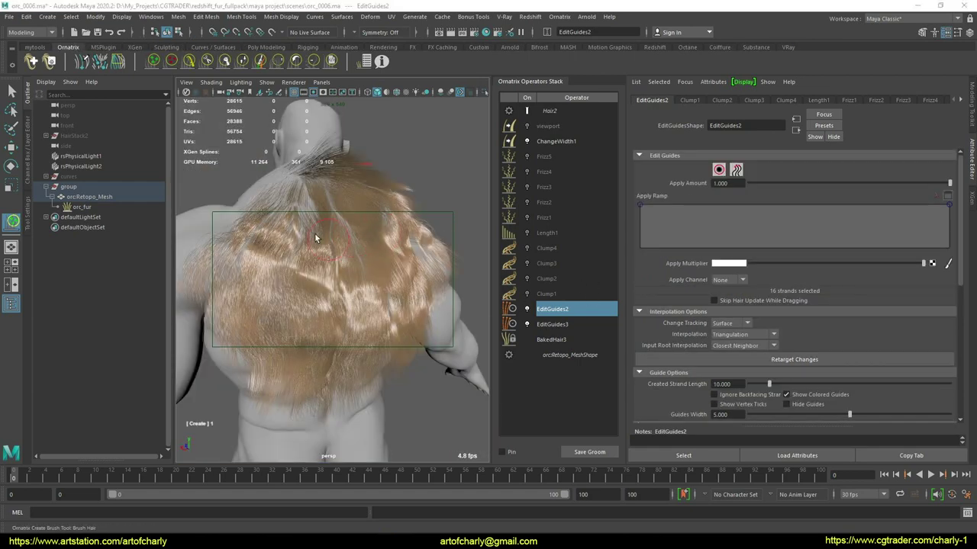
# - Enable the Clump1 and Clump2 operators and create the clumps for both
pyautogui.press('q')
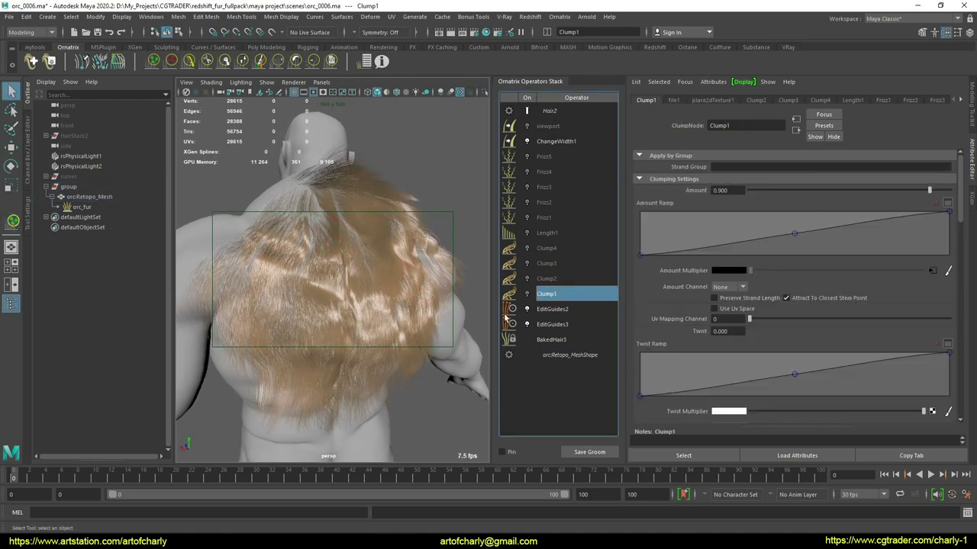
pyautogui.click(528, 295)
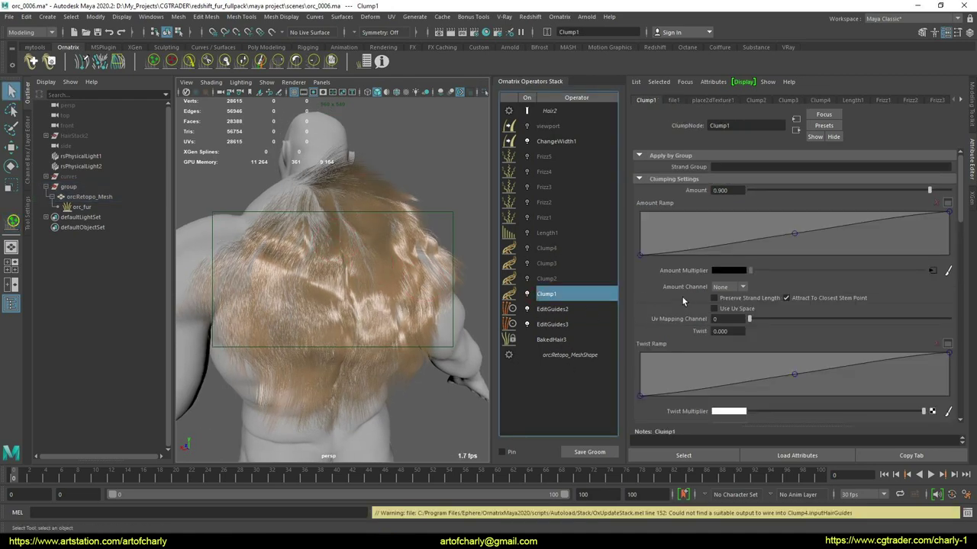
pyautogui.scroll(-9, 687, 297)
pyautogui.scroll(-3, 687, 321)
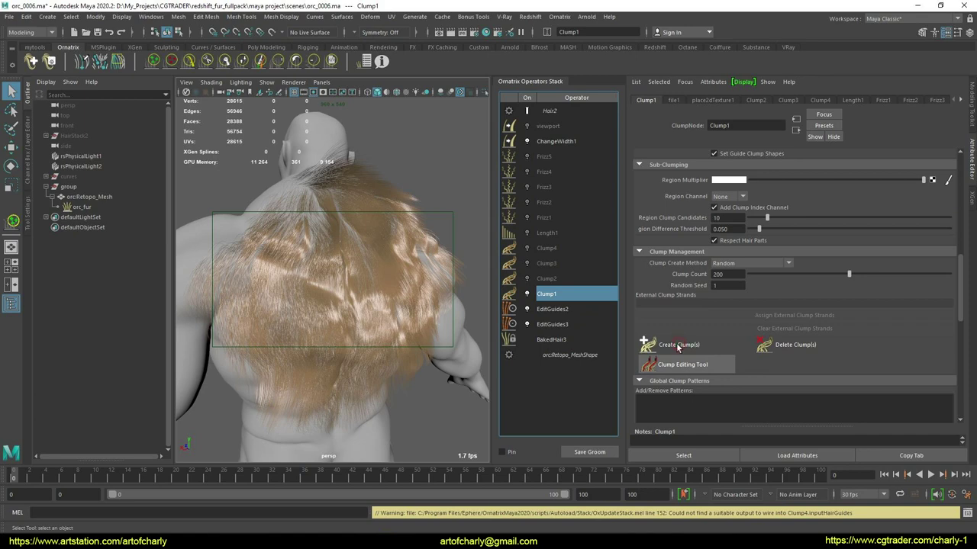
pyautogui.click(554, 280)
pyautogui.click(528, 281)
pyautogui.click(686, 348)
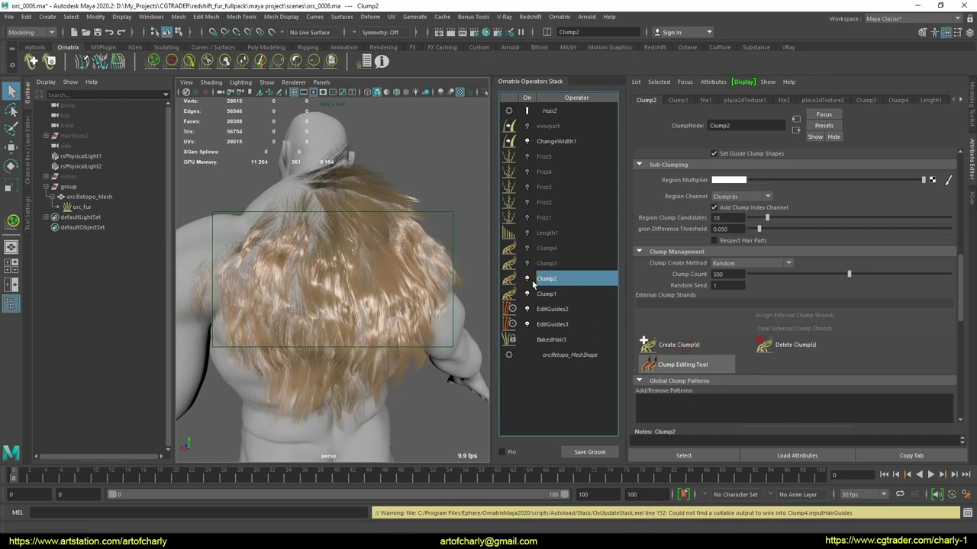
# - Enable the Clump3 and Clump4 operators and create their clumps on the back fur
pyautogui.click(554, 309)
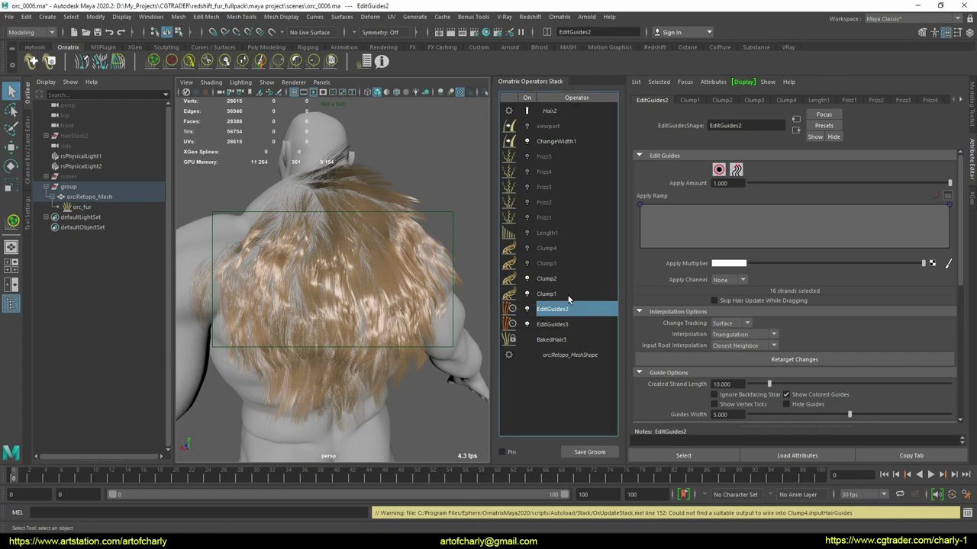
pyautogui.click(546, 263)
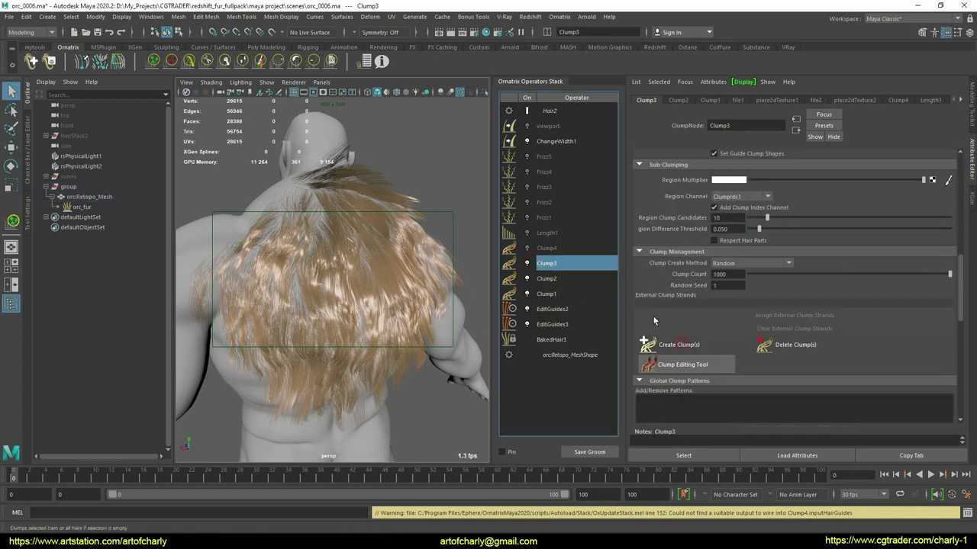
pyautogui.click(546, 248)
pyautogui.click(526, 248)
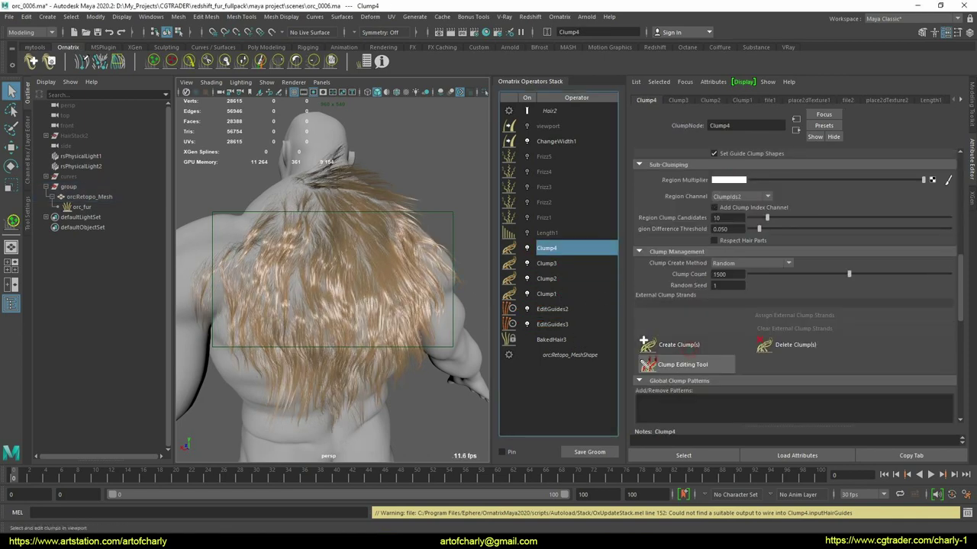
pyautogui.moveTo(466, 320)
pyautogui.keyDown('alt'); pyautogui.mouseDown()
pyautogui.moveTo(416, 324)
pyautogui.moveTo(404, 314)
pyautogui.mouseUp(); pyautogui.keyUp('alt')
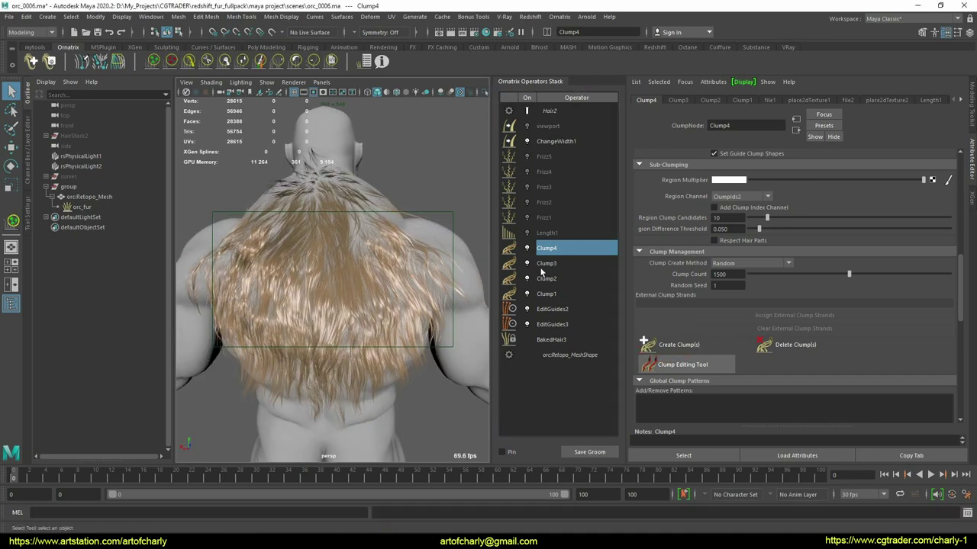
# - Enable the Length1 operator and inspect the clumped fur across the back and nape from several angles
pyautogui.click(547, 233)
pyautogui.click(527, 233)
pyautogui.moveTo(336, 267)
pyautogui.keyDown('alt'); pyautogui.mouseDown()
pyautogui.moveTo(313, 266)
pyautogui.moveTo(339, 268)
pyautogui.mouseUp(); pyautogui.keyUp('alt')
pyautogui.keyDown('alt'); pyautogui.moveTo(279, 351); pyautogui.dragTo(319, 304); pyautogui.keyUp('alt')
pyautogui.keyDown('alt'); pyautogui.moveTo(395, 257); pyautogui.dragTo(306, 272); pyautogui.keyUp('alt')
pyautogui.click(558, 220)
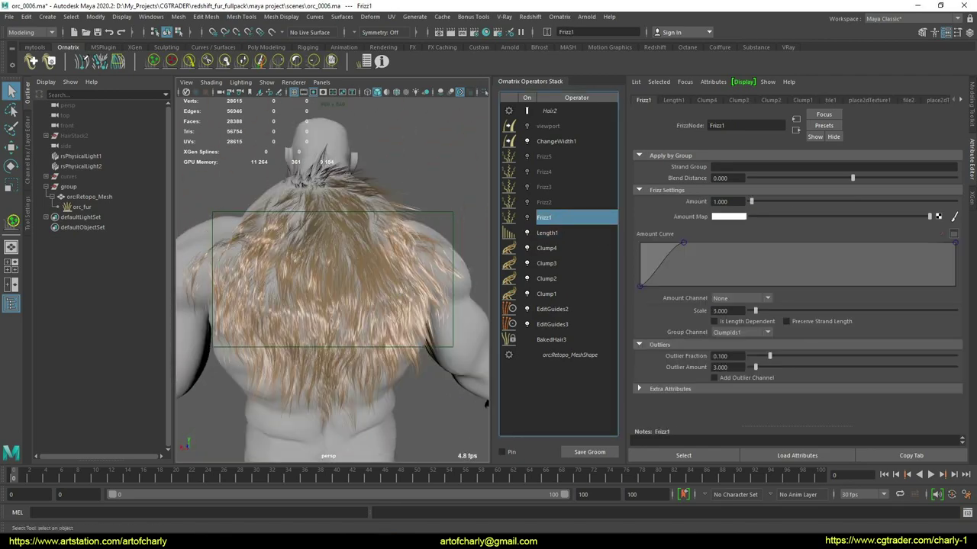
pyautogui.keyDown('alt'); pyautogui.moveTo(200, 273); pyautogui.dragTo(335, 262); pyautogui.keyUp('alt')
pyautogui.scroll(2, 358, 261)
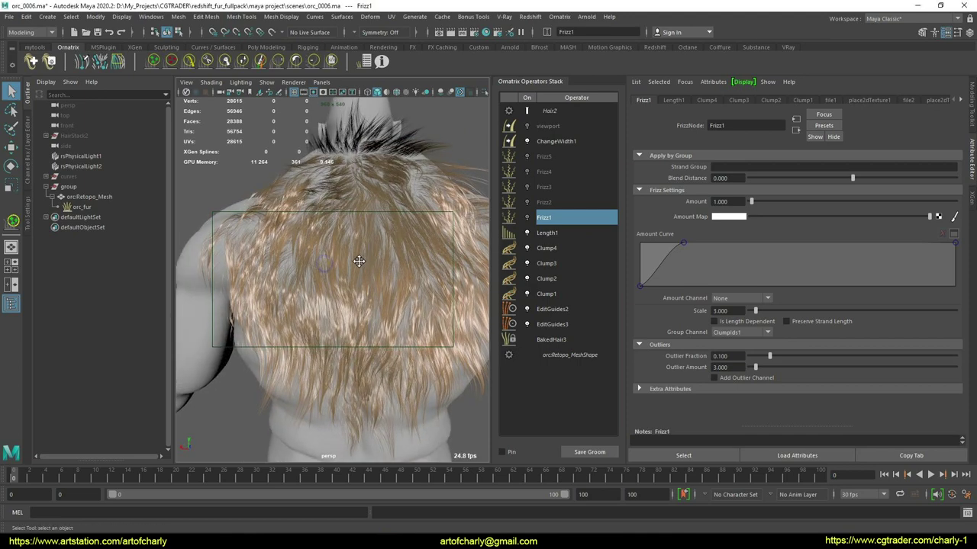
pyautogui.keyDown('alt'); pyautogui.moveTo(412, 261); pyautogui.dragTo(370, 262); pyautogui.keyUp('alt')
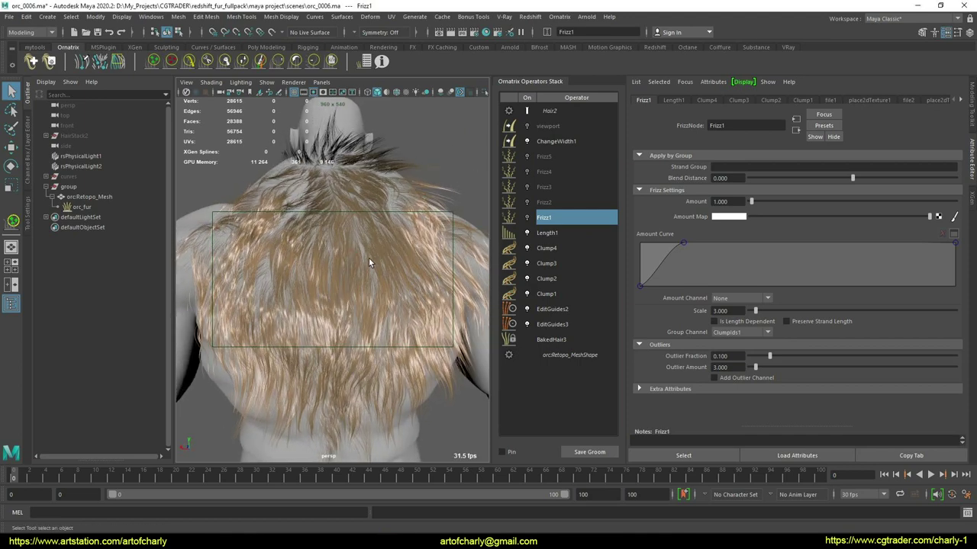
# - Turn on strand selection for EditGuides3 and select the single guide on the left side of the nape
pyautogui.click(561, 326)
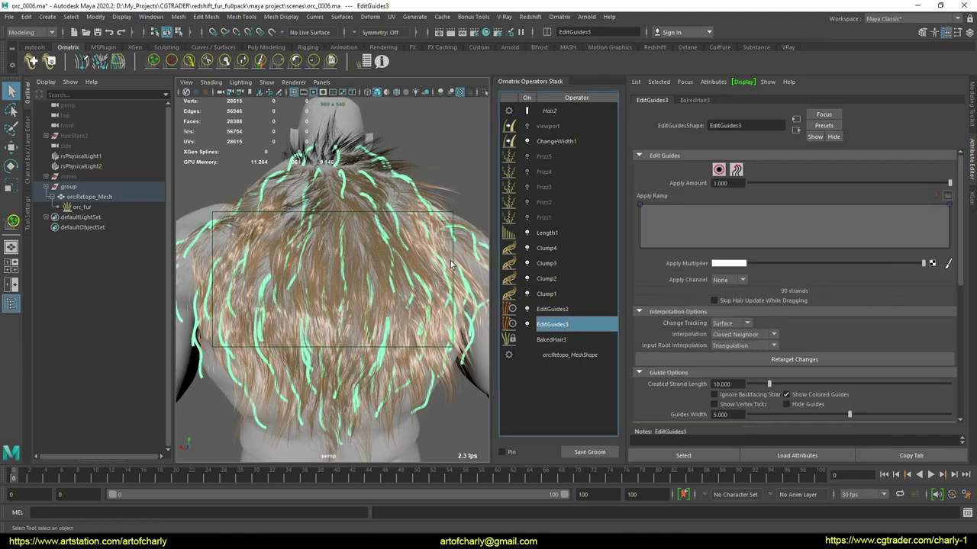
pyautogui.moveTo(388, 254)
pyautogui.keyDown('alt'); pyautogui.mouseDown()
pyautogui.moveTo(382, 280)
pyautogui.moveTo(403, 247)
pyautogui.mouseUp(); pyautogui.keyUp('alt')
pyautogui.click(718, 170)
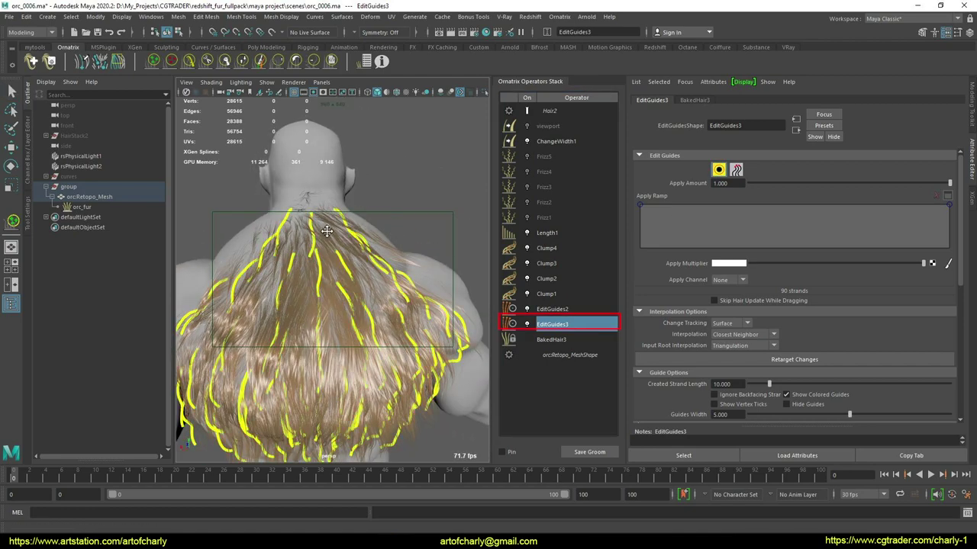
pyautogui.scroll(5, 338, 262)
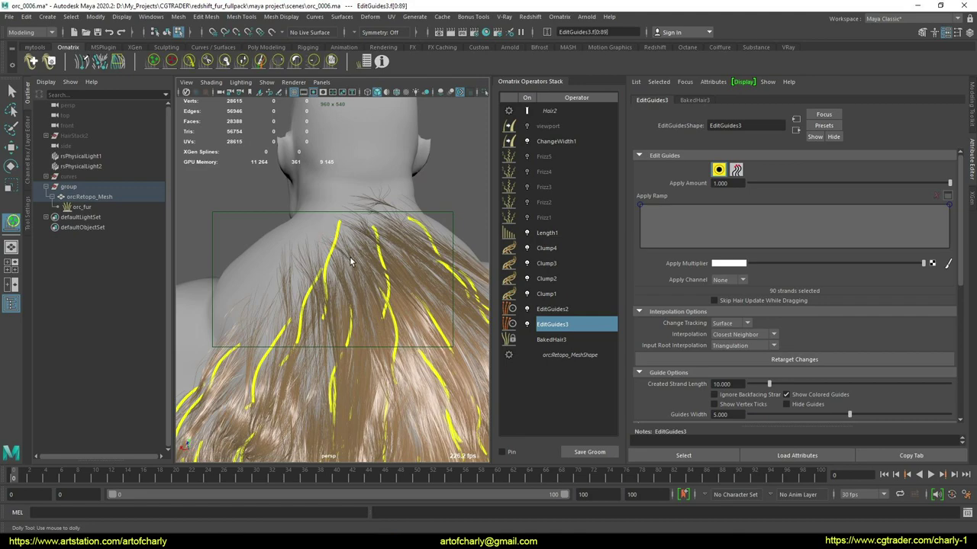
pyautogui.click(336, 248)
pyautogui.moveTo(351, 260)
pyautogui.keyDown('alt'); pyautogui.mouseDown()
pyautogui.moveTo(338, 251)
pyautogui.moveTo(343, 207)
pyautogui.mouseUp(); pyautogui.keyUp('alt')
pyautogui.scroll(3, 338, 251)
# - Try to comb the guides on the left side of the nape outward with the Ornatrix Comb brush
pyautogui.click(188, 63)
pyautogui.scroll(-4, 298, 248)
pyautogui.scroll(3, 334, 274)
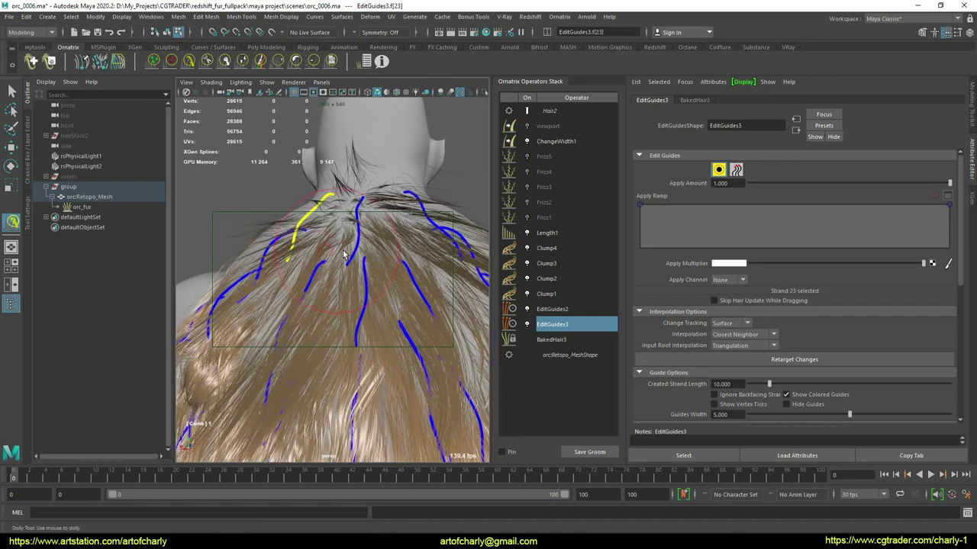
pyautogui.keyDown('alt'); pyautogui.moveTo(300, 254); pyautogui.dragTo(324, 268); pyautogui.keyUp('alt')
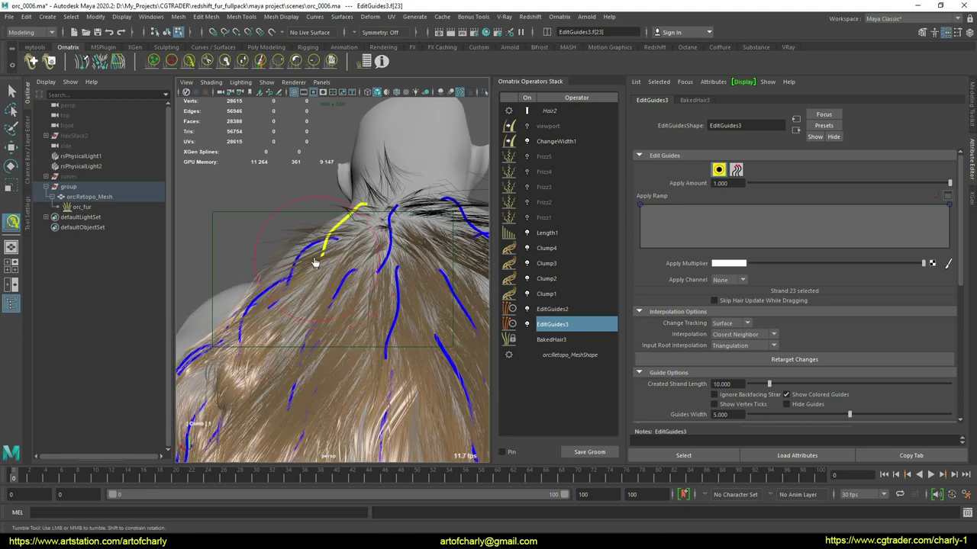
pyautogui.hotkey('ctrl', 'z')
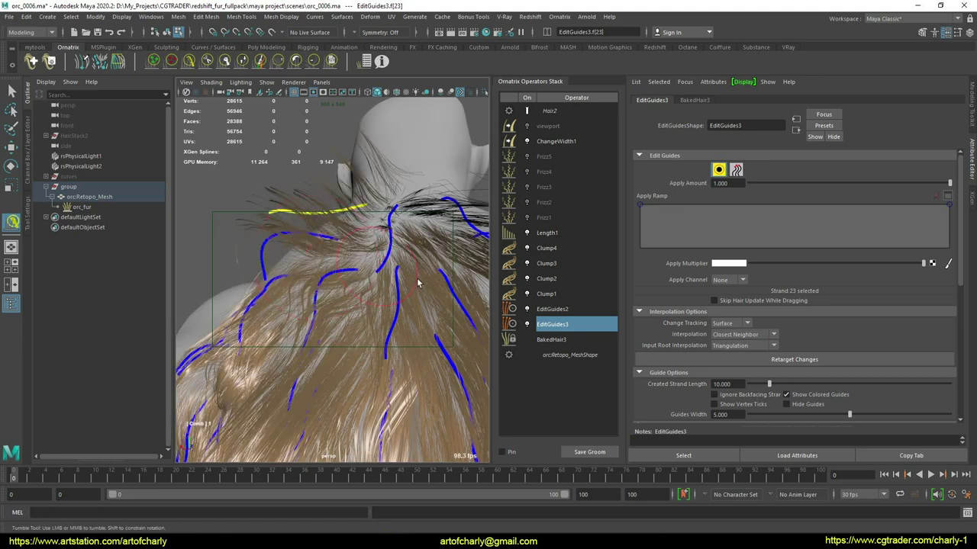
pyautogui.hotkey('ctrl', 'z')
pyautogui.keyDown('alt'); pyautogui.moveTo(417, 283); pyautogui.dragTo(550, 288); pyautogui.keyUp('alt')
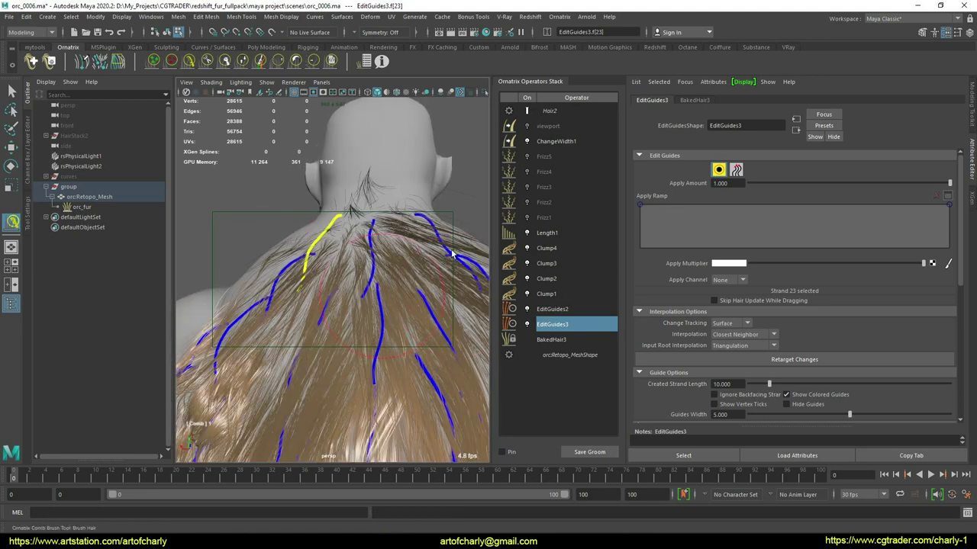
# - Reactivate strand editing on EditGuides3 and comb the left nape guides outward, away from the neck
pyautogui.click(563, 111)
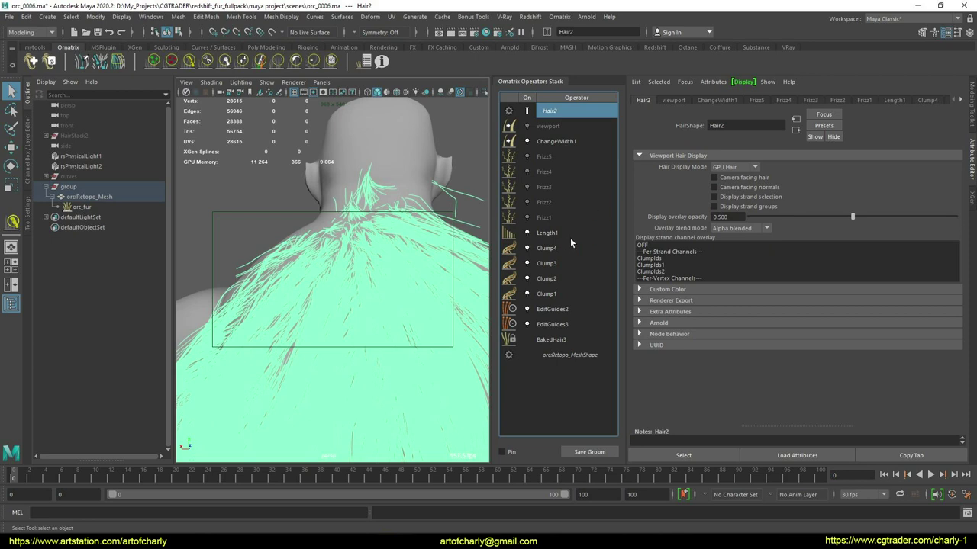
pyautogui.click(557, 325)
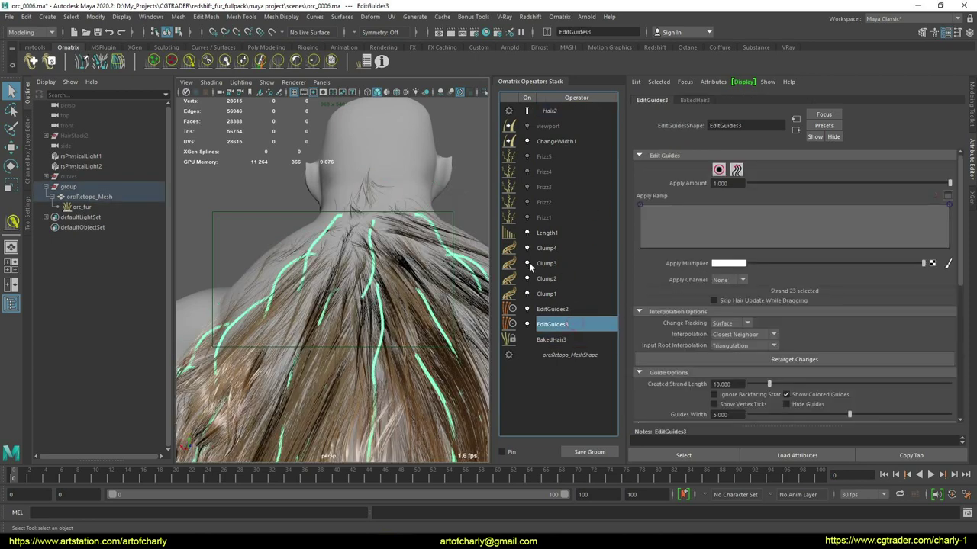
pyautogui.click(719, 169)
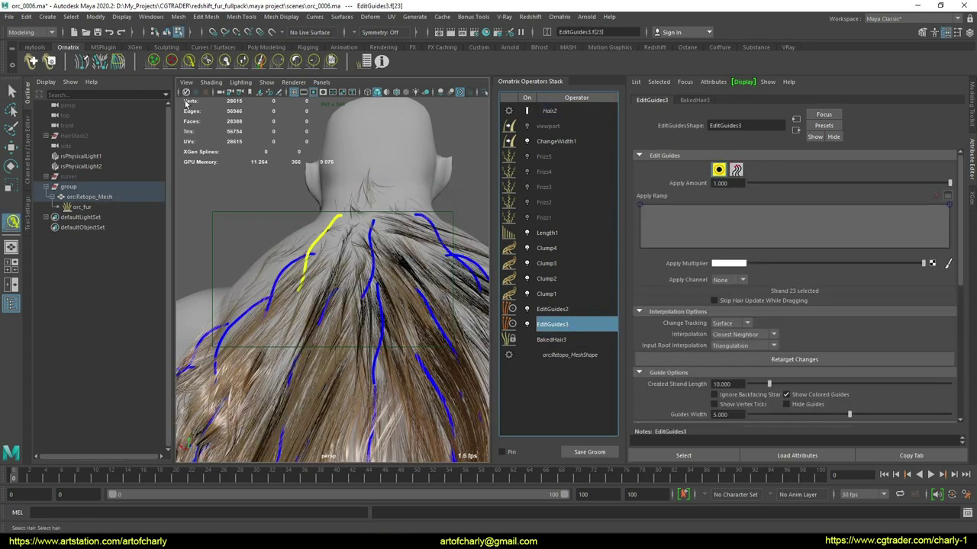
pyautogui.moveTo(252, 229)
pyautogui.keyDown('alt'); pyautogui.mouseDown()
pyautogui.moveTo(286, 282)
pyautogui.moveTo(403, 356)
pyautogui.mouseUp(); pyautogui.keyUp('alt')
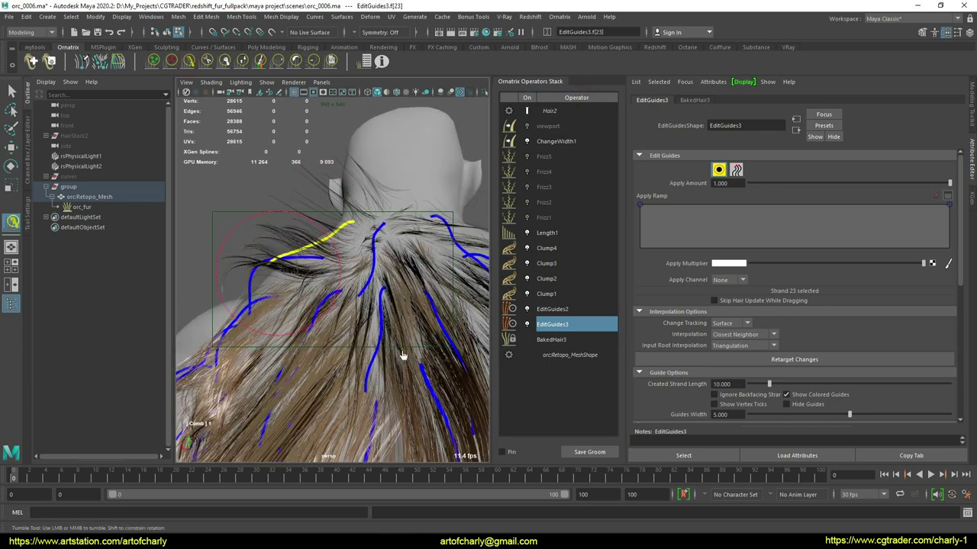
# - Disable the Length1, Clump4, Clump3, Clump2, Clump1 and EditGuides2 operators
pyautogui.click(527, 233)
pyautogui.click(527, 248)
pyautogui.click(527, 263)
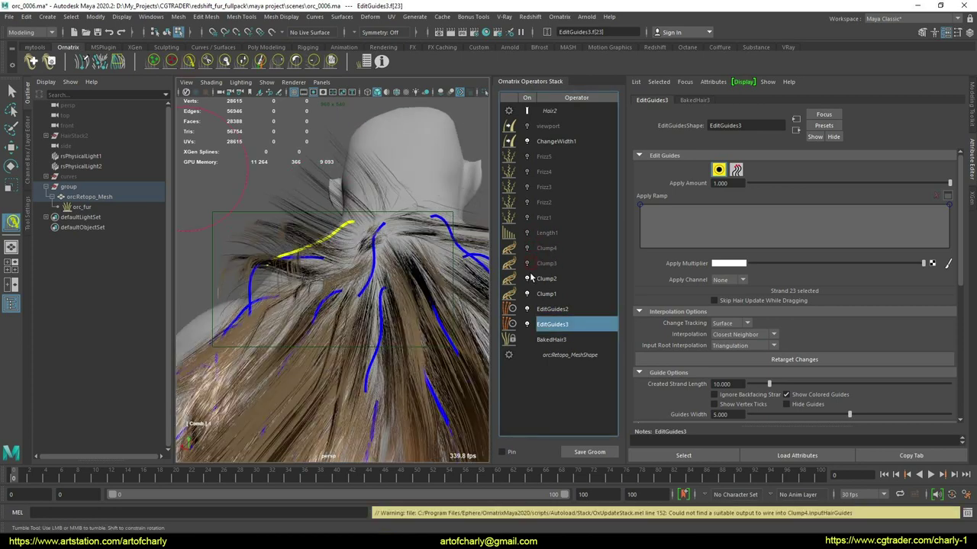
pyautogui.click(527, 279)
pyautogui.click(526, 294)
pyautogui.click(526, 309)
# - Reselect EditGuides3 to show its guides and toggle the display state of Hair2
pyautogui.keyDown('alt'); pyautogui.moveTo(335, 252); pyautogui.dragTo(311, 284); pyautogui.keyUp('alt')
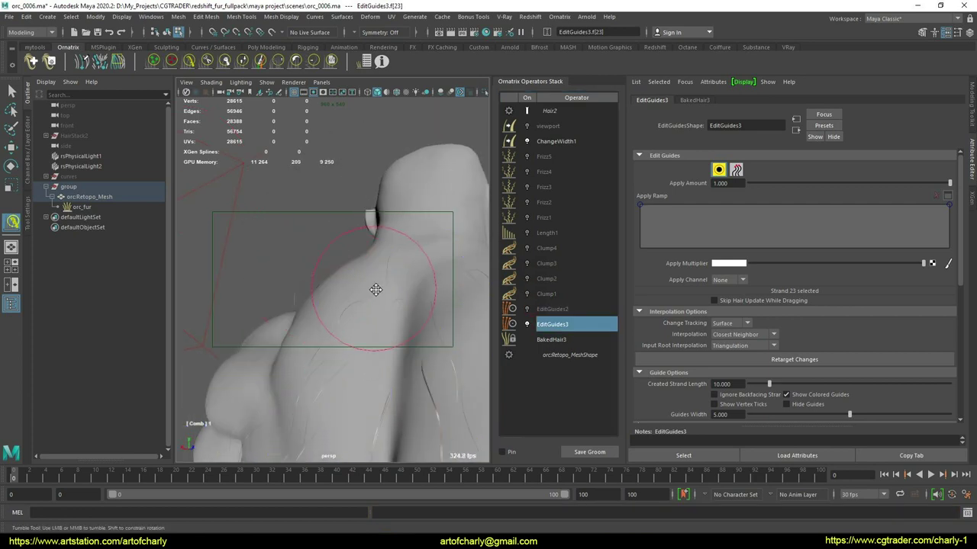
pyautogui.keyDown('alt'); pyautogui.moveTo(376, 290); pyautogui.dragTo(418, 269); pyautogui.keyUp('alt')
pyautogui.click(550, 311)
pyautogui.click(559, 325)
pyautogui.click(527, 111)
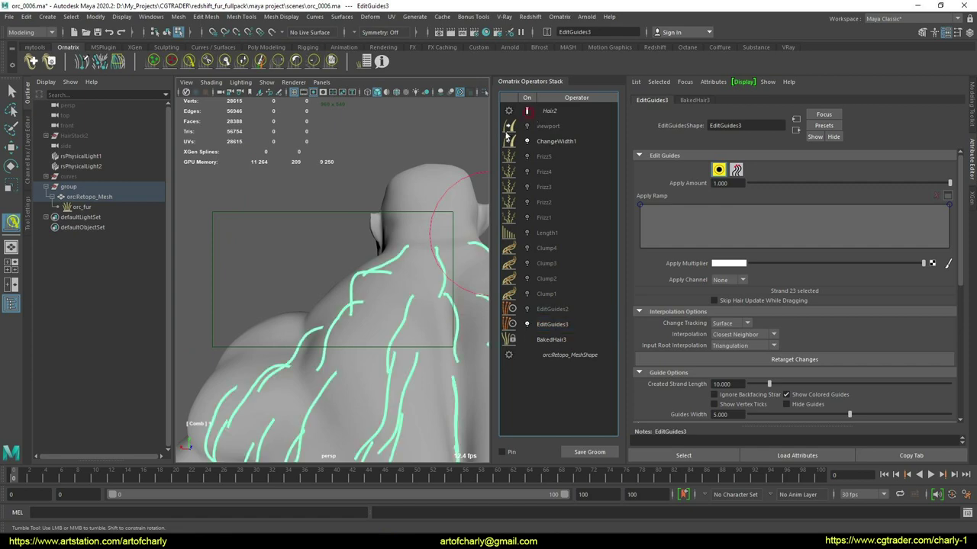
pyautogui.keyDown('alt'); pyautogui.moveTo(363, 221); pyautogui.dragTo(393, 229, button='right'); pyautogui.keyUp('alt')
pyautogui.press('q')
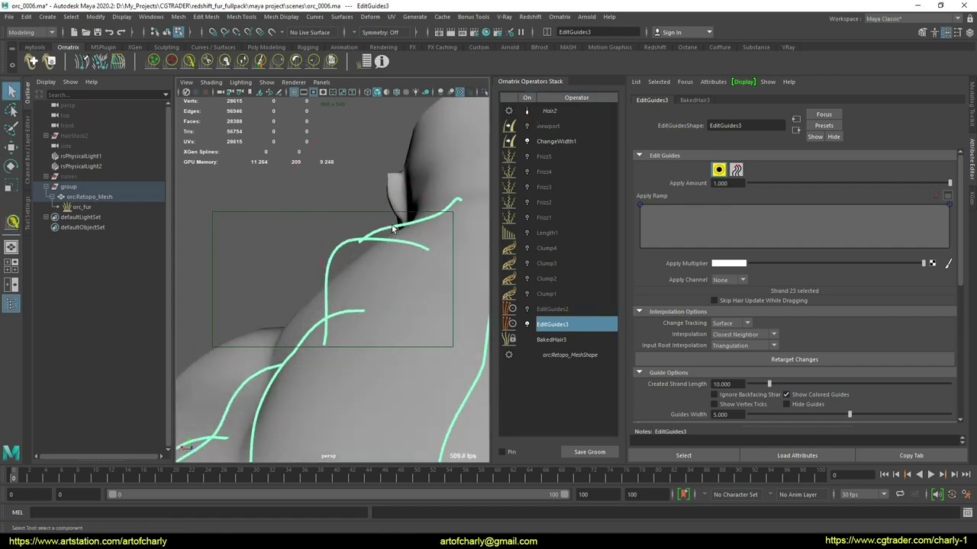
pyautogui.keyDown('alt'); pyautogui.moveTo(425, 226); pyautogui.dragTo(352, 242); pyautogui.keyUp('alt')
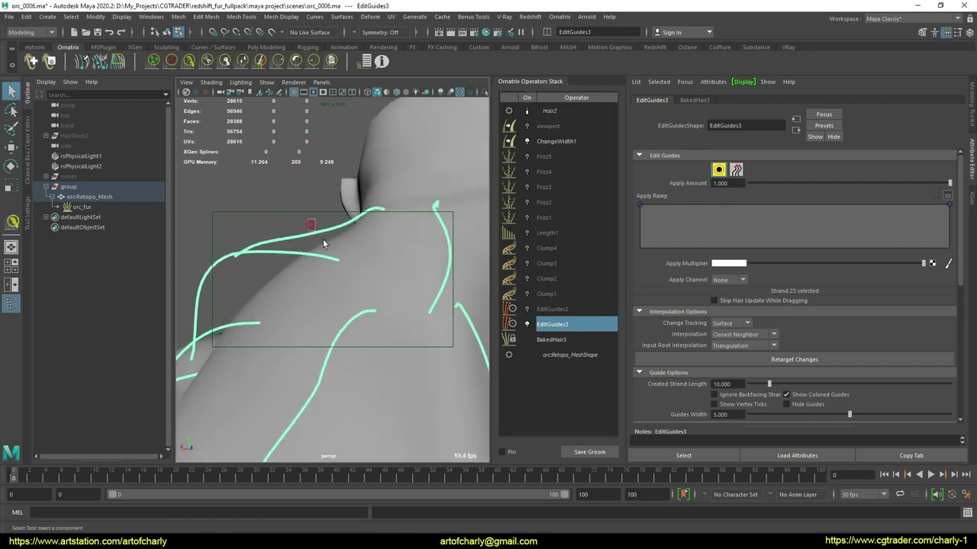
pyautogui.click(345, 247)
pyautogui.keyDown('alt'); pyautogui.moveTo(347, 248); pyautogui.dragTo(314, 243, button='right'); pyautogui.keyUp('alt')
pyautogui.keyDown('alt'); pyautogui.moveTo(315, 243); pyautogui.dragTo(289, 246); pyautogui.keyUp('alt')
pyautogui.hotkey('ctrl', 'z')
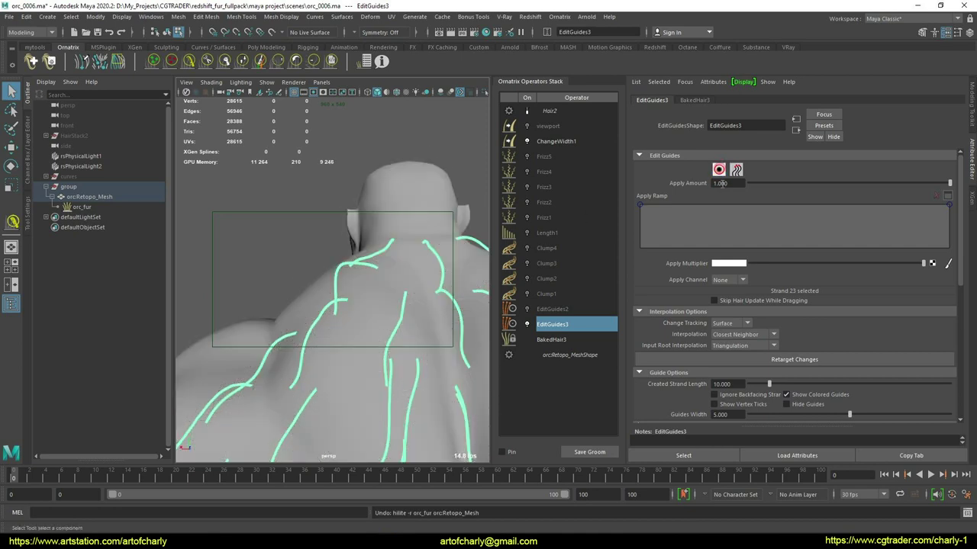
# - Select the single guide in the middle of the nape using EditGuides3's strand selection and open the selection tool's settings
pyautogui.click(719, 170)
pyautogui.click(450, 265)
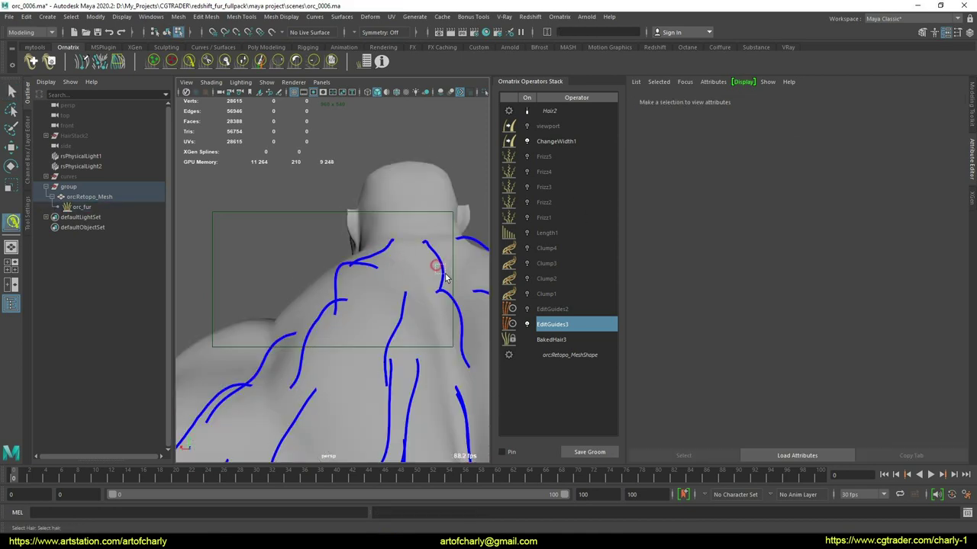
pyautogui.click(439, 269)
pyautogui.keyDown('alt'); pyautogui.moveTo(439, 270); pyautogui.dragTo(315, 265); pyautogui.keyUp('alt')
pyautogui.keyDown('alt'); pyautogui.moveTo(314, 265); pyautogui.dragTo(345, 274, button='right'); pyautogui.keyUp('alt')
pyautogui.keyDown('alt'); pyautogui.moveTo(344, 274); pyautogui.dragTo(336, 263); pyautogui.keyUp('alt')
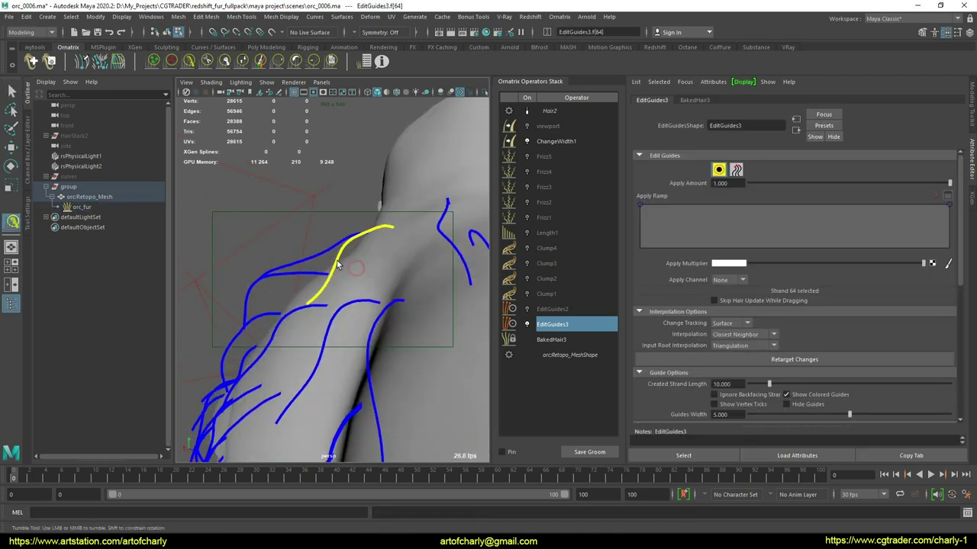
pyautogui.click(37, 224)
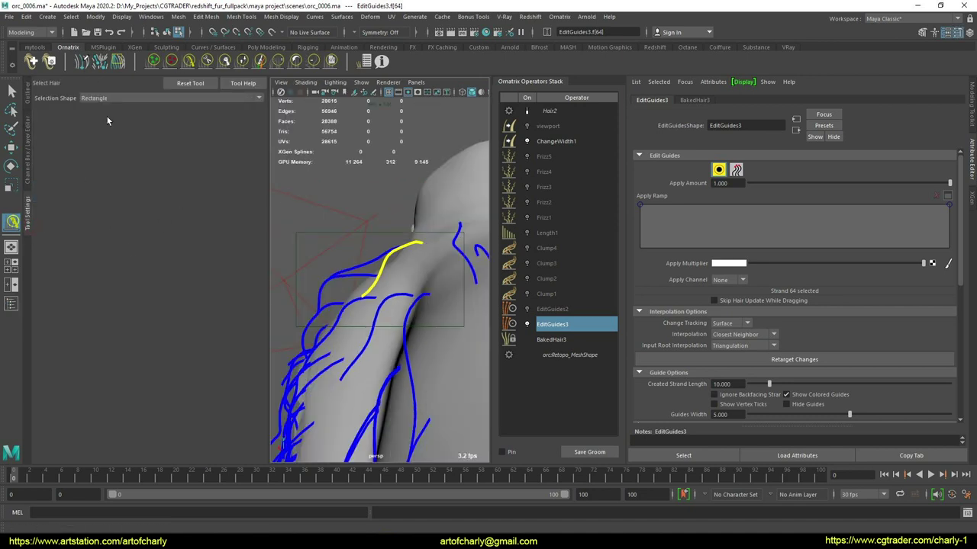
# - Set the Comb brush to Affect Selected Only for combing the selected guide in the middle of the nape
pyautogui.click(189, 61)
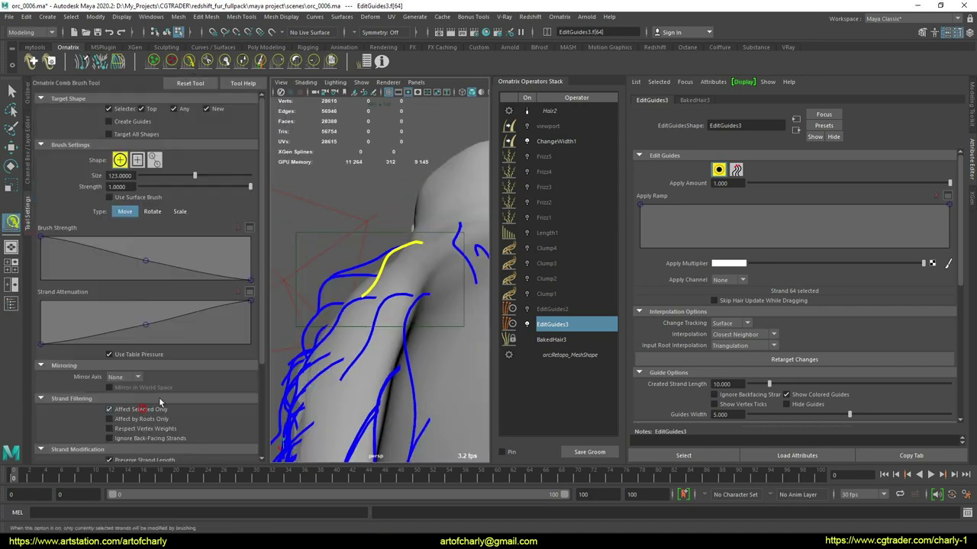
pyautogui.keyDown('alt'); pyautogui.moveTo(336, 277); pyautogui.dragTo(309, 259); pyautogui.keyUp('alt')
pyautogui.keyDown('alt'); pyautogui.moveTo(305, 255); pyautogui.dragTo(380, 245, button='middle'); pyautogui.keyUp('alt')
pyautogui.scroll(-5, 394, 211)
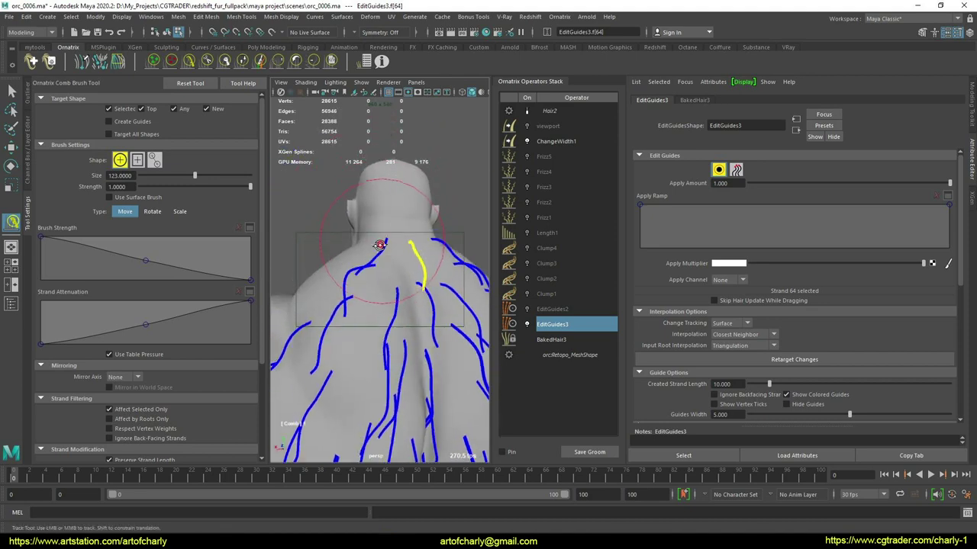
pyautogui.moveTo(380, 245)
pyautogui.keyDown('alt'); pyautogui.mouseDown()
pyautogui.moveTo(380, 229)
pyautogui.moveTo(367, 261)
pyautogui.moveTo(379, 242)
pyautogui.mouseUp(); pyautogui.keyUp('alt')
pyautogui.scroll(4, 377, 231)
# - Select the two overlapping guides on the upper spine and comb them sideways toward the left side of the back
pyautogui.press('q')
pyautogui.click(189, 62)
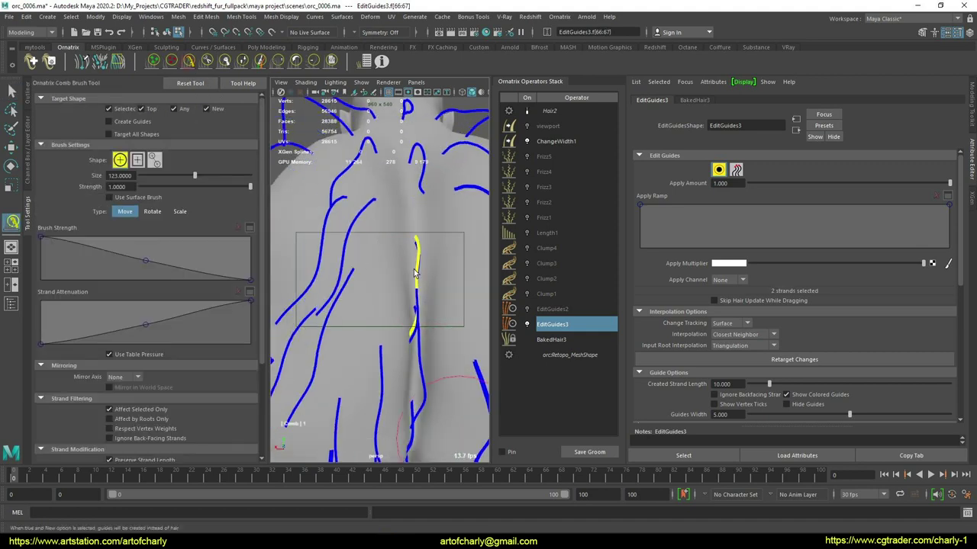
pyautogui.scroll(-5, 414, 273)
pyautogui.keyDown('alt'); pyautogui.moveTo(414, 273); pyautogui.dragTo(393, 276); pyautogui.keyUp('alt')
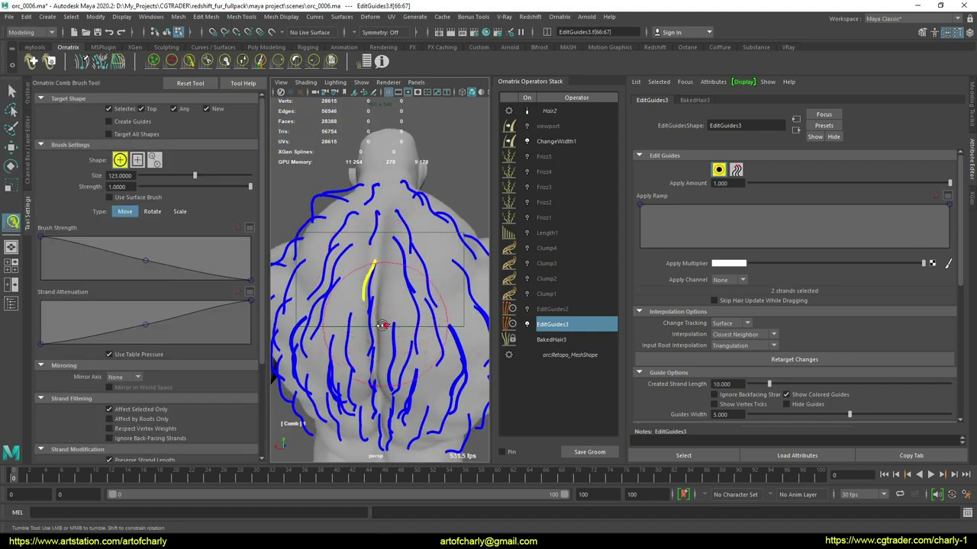
pyautogui.keyDown('alt'); pyautogui.moveTo(381, 313); pyautogui.dragTo(363, 296); pyautogui.keyUp('alt')
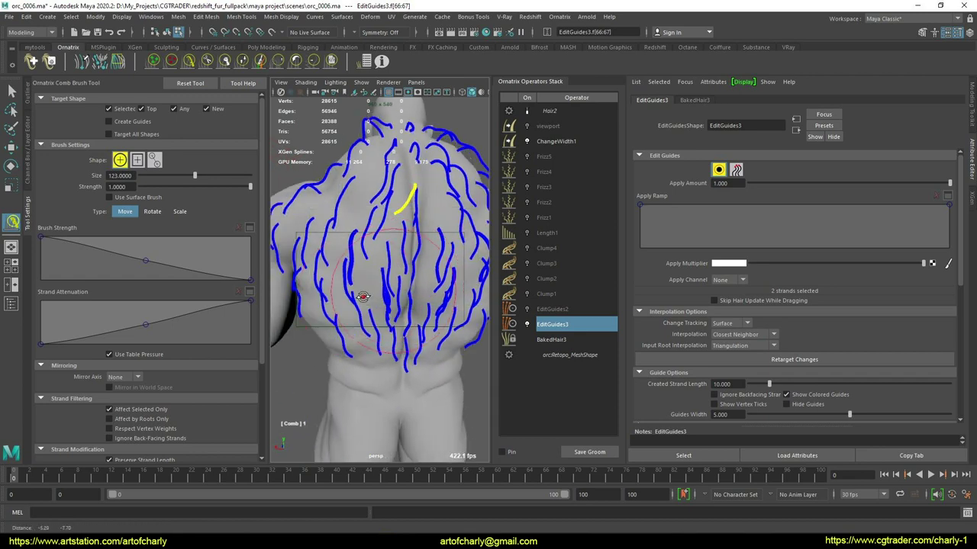
# - Select the two overlapping guides in the middle of the left back and comb their tips down toward the spine
pyautogui.scroll(3, 363, 297)
pyautogui.press('q')
pyautogui.scroll(3, 361, 214)
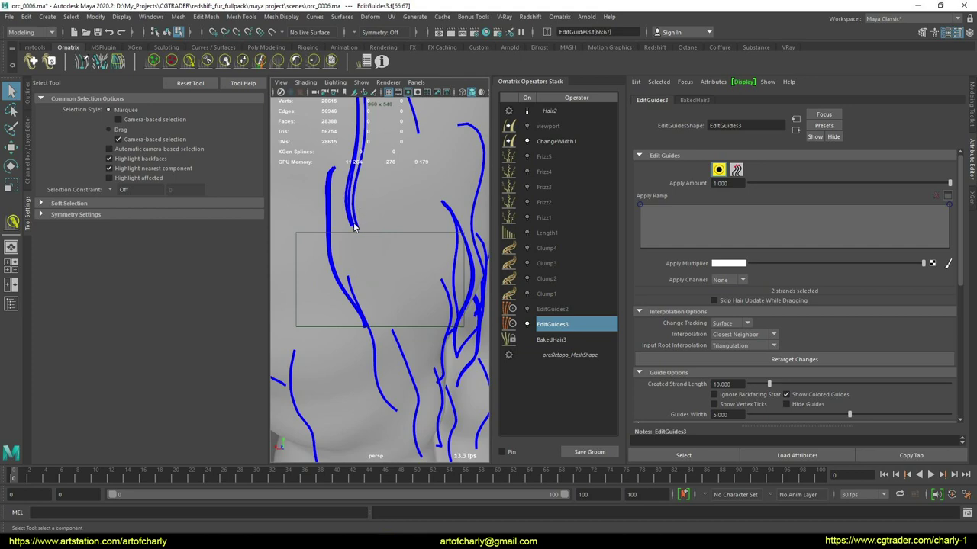
pyautogui.click(354, 226)
pyautogui.scroll(-5, 355, 272)
pyautogui.click(189, 61)
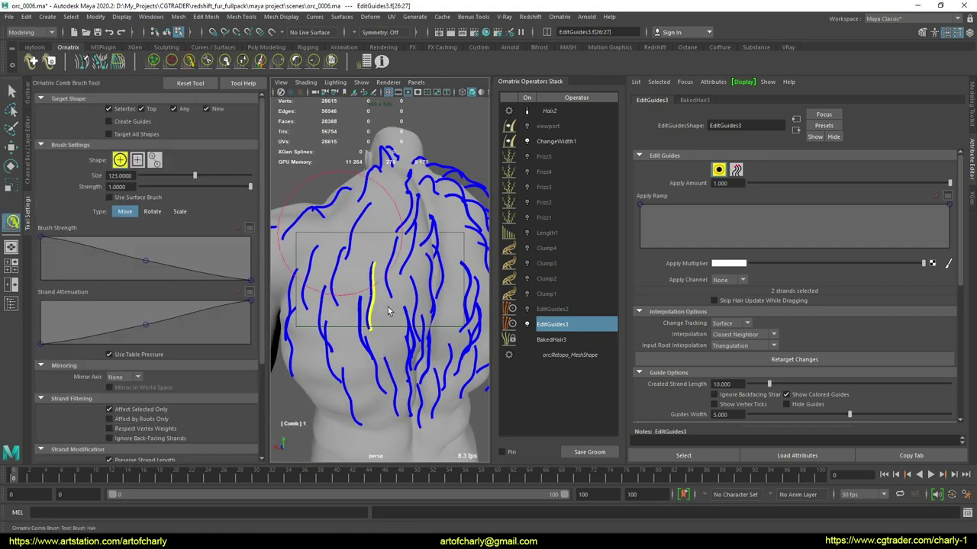
pyautogui.moveTo(373, 310)
pyautogui.mouseDown()
pyautogui.moveTo(429, 355)
pyautogui.moveTo(418, 358)
pyautogui.mouseUp()
pyautogui.scroll(3, 356, 311)
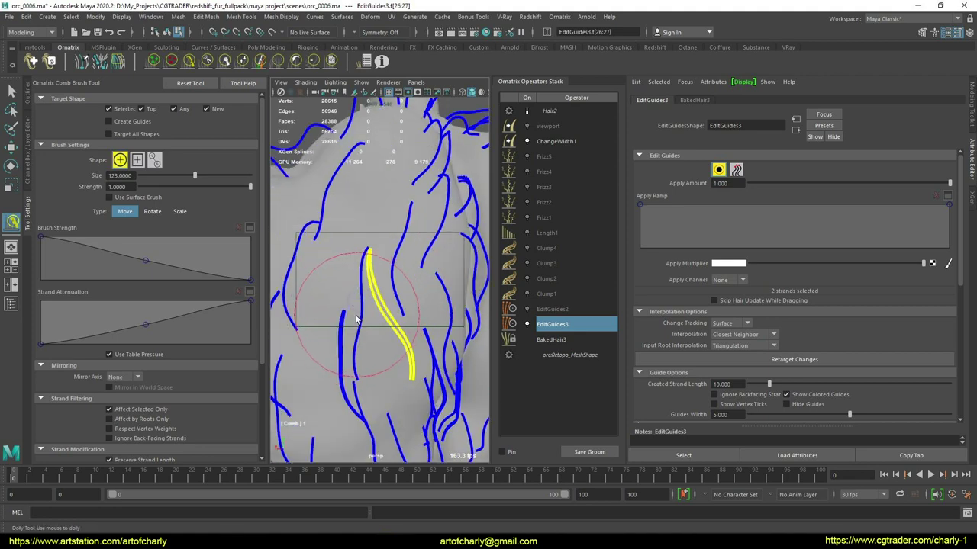
# - Reduce the selection to one of the two combed left-back guides and activate the Comb brush on it
pyautogui.scroll(-5, 290, 359)
pyautogui.press('q')
pyautogui.scroll(3, 377, 279)
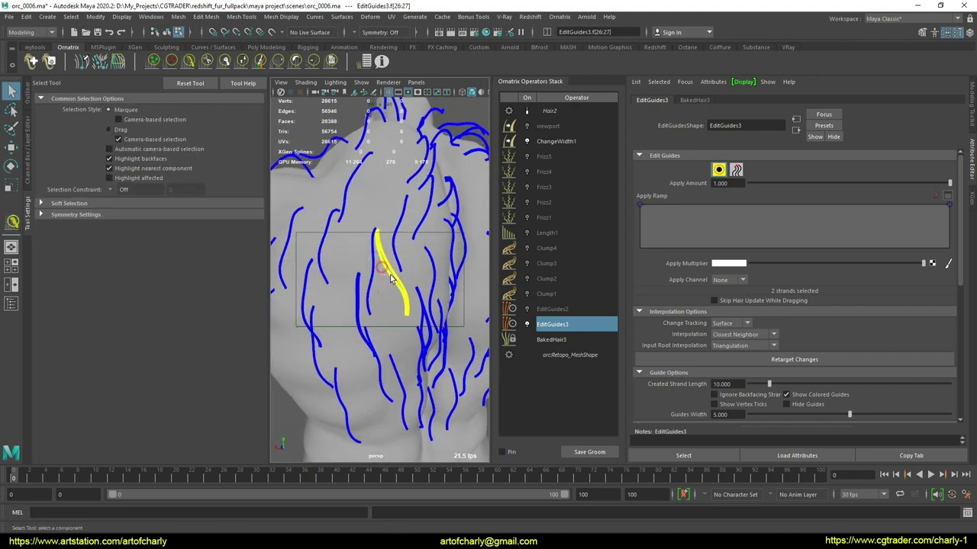
pyautogui.scroll(5, 406, 300)
pyautogui.scroll(-3, 419, 321)
pyautogui.click(419, 266)
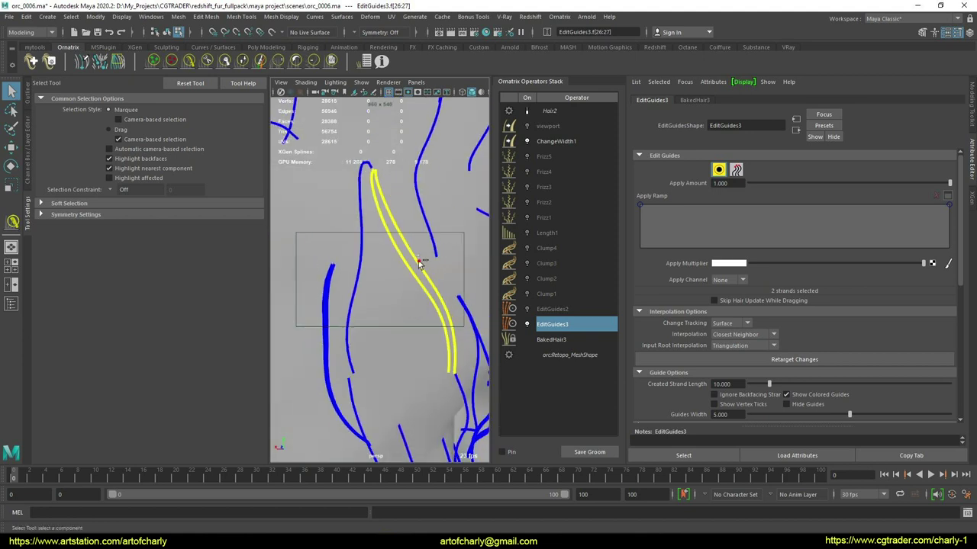
pyautogui.click(188, 61)
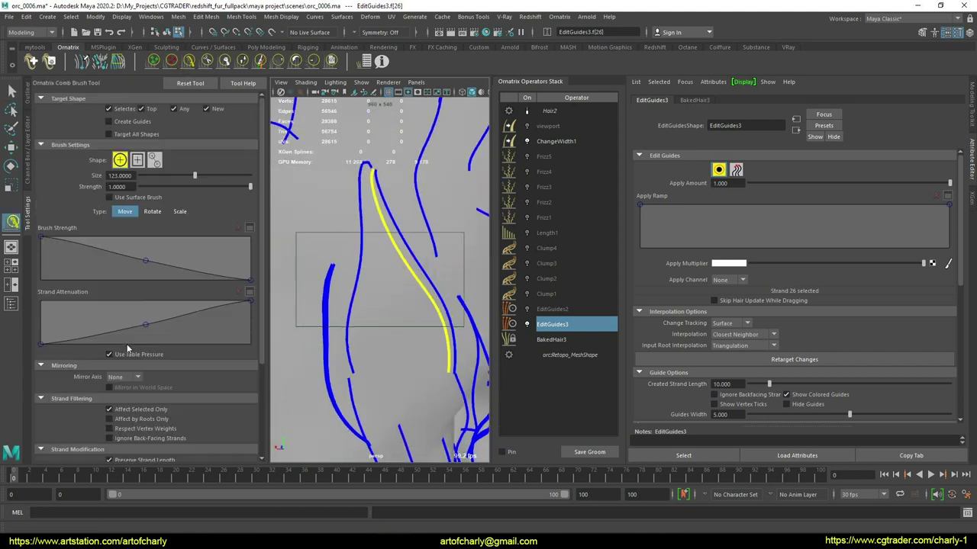
# - Set the Comb brush to preserve strand length and resample strands, with Optimize Strand Geometry off
pyautogui.scroll(-5, 178, 358)
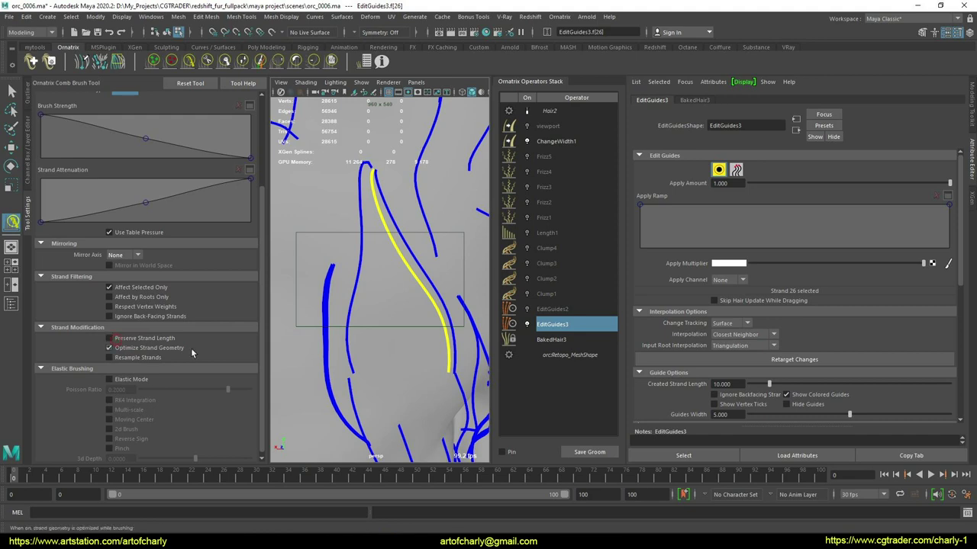
pyautogui.click(150, 349)
pyautogui.click(153, 338)
pyautogui.scroll(-5, 324, 362)
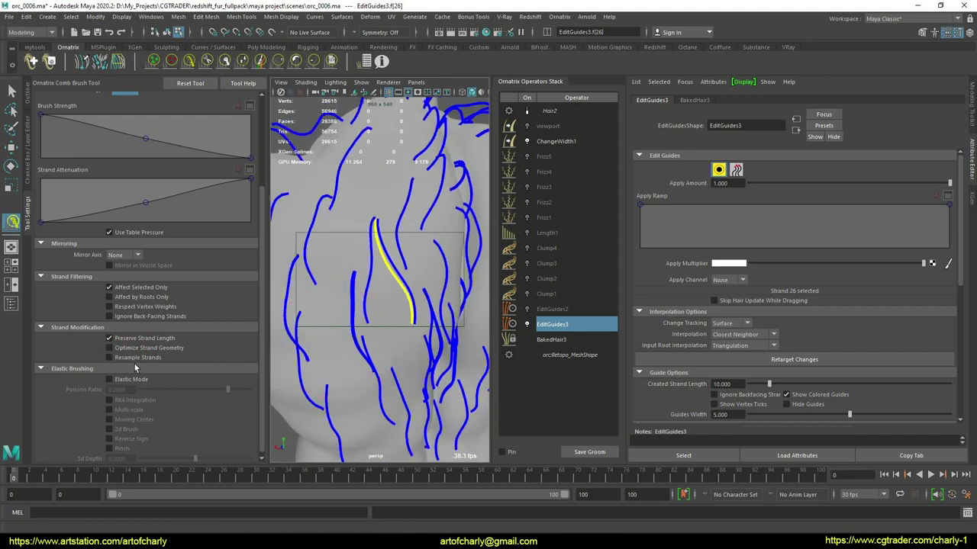
pyautogui.click(132, 359)
# - Select the three overlapping guides on the left back and comb them downward
pyautogui.moveTo(355, 358)
pyautogui.keyDown('alt'); pyautogui.mouseDown()
pyautogui.moveTo(313, 317)
pyautogui.moveTo(380, 340)
pyautogui.moveTo(366, 370)
pyautogui.moveTo(384, 290)
pyautogui.moveTo(367, 337)
pyautogui.mouseUp(); pyautogui.keyUp('alt')
pyautogui.scroll(3, 367, 338)
pyautogui.press('q')
pyautogui.click(388, 286)
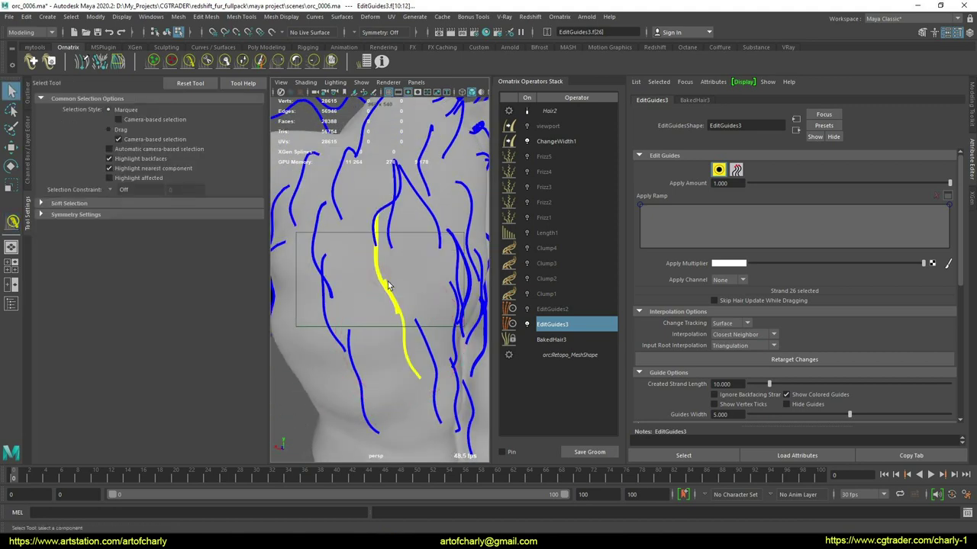
pyautogui.click(189, 63)
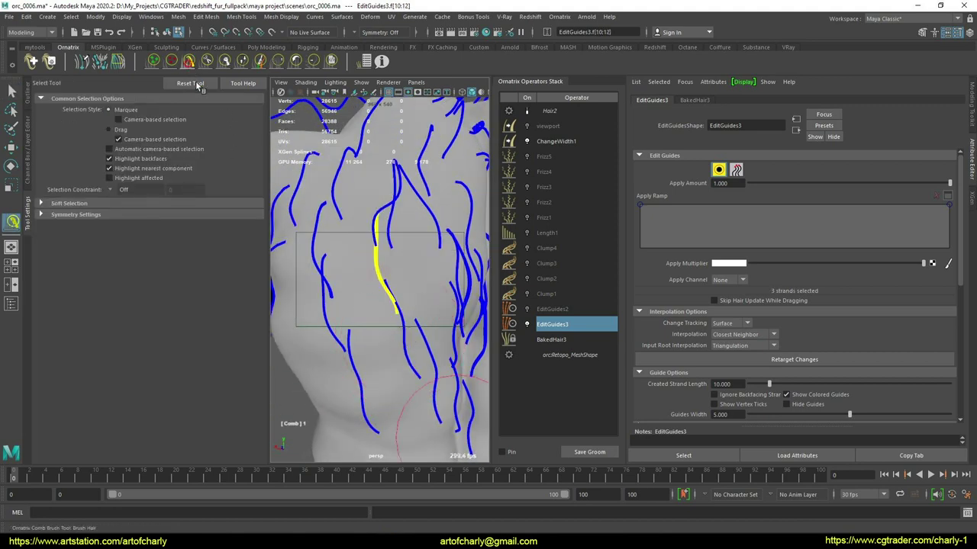
pyautogui.moveTo(371, 284)
pyautogui.mouseDown()
pyautogui.moveTo(375, 353)
pyautogui.moveTo(366, 290)
pyautogui.moveTo(367, 338)
pyautogui.moveTo(360, 329)
pyautogui.moveTo(346, 372)
pyautogui.moveTo(371, 382)
pyautogui.mouseUp()
# - Select the single guide on the left flank below the armpit and comb it
pyautogui.press('q')
pyautogui.click(187, 64)
pyautogui.scroll(-2, 344, 349)
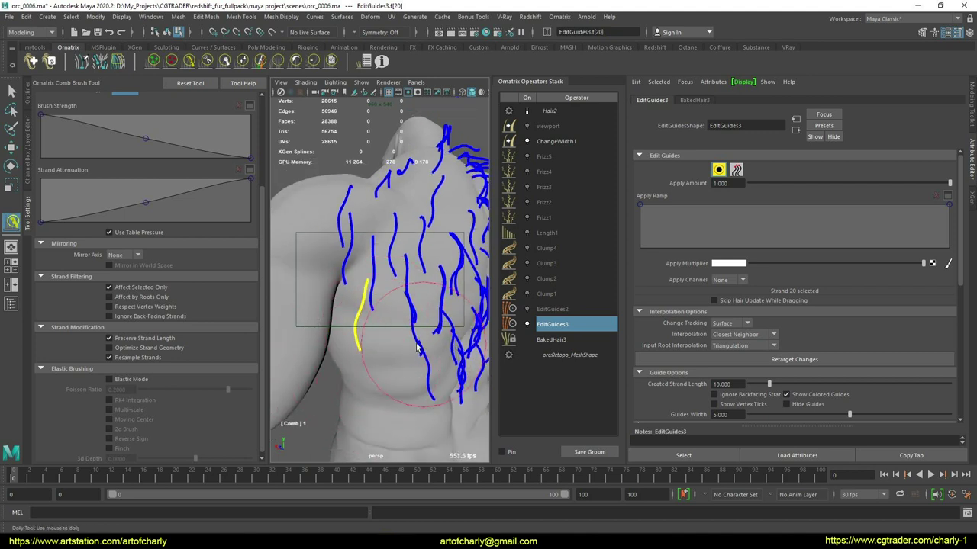
pyautogui.keyDown('alt'); pyautogui.moveTo(438, 306); pyautogui.dragTo(414, 337); pyautogui.keyUp('alt')
# - Select the guide on top of the right shoulder blade and set EditGuides3's Interpolation to Triangulation
pyautogui.press('q')
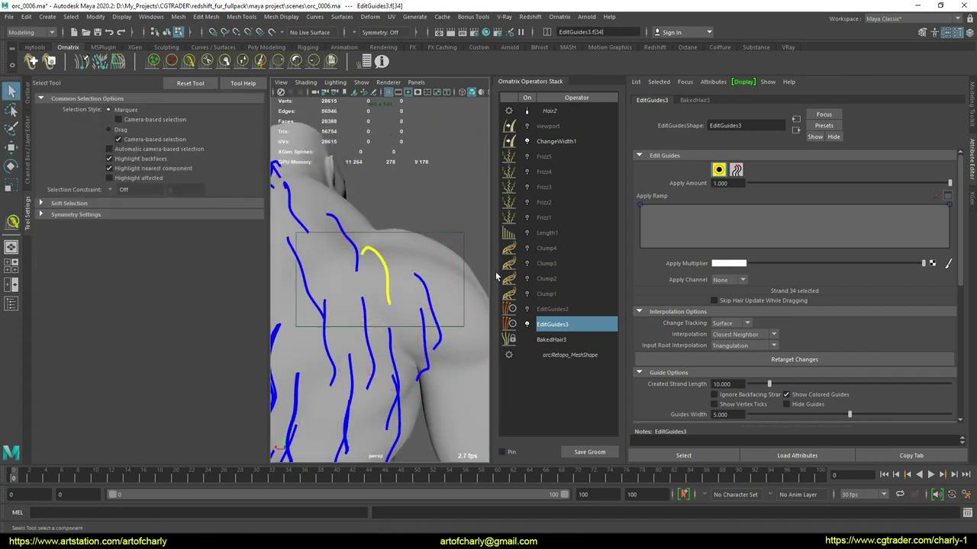
pyautogui.press('Escape')
pyautogui.click(762, 336)
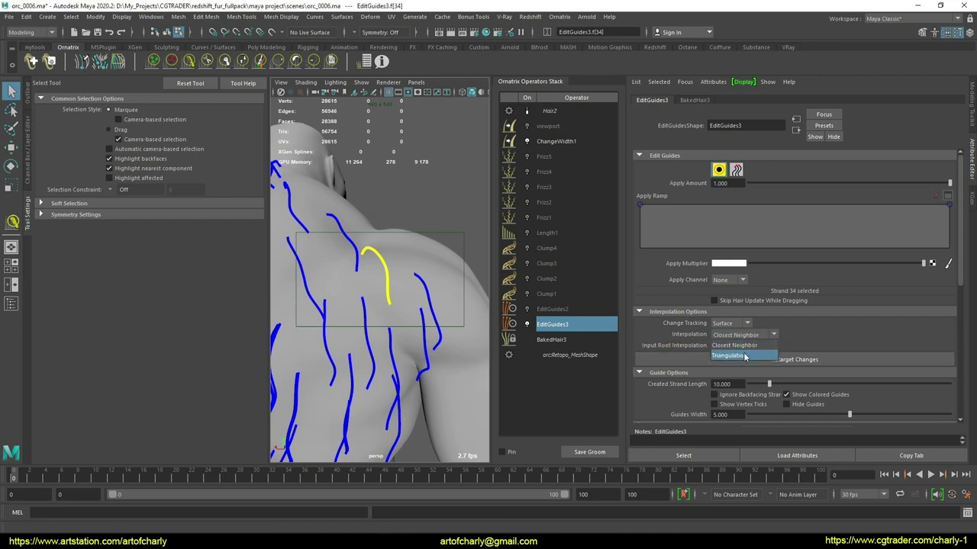
pyautogui.click(743, 356)
# - Select the guide between the neck and right shoulder and activate the Comb brush on it
pyautogui.moveTo(397, 305)
pyautogui.keyDown('alt'); pyautogui.mouseDown()
pyautogui.moveTo(411, 321)
pyautogui.moveTo(409, 345)
pyautogui.moveTo(431, 351)
pyautogui.moveTo(366, 263)
pyautogui.mouseUp(); pyautogui.keyUp('alt')
pyautogui.click(188, 63)
pyautogui.press('q')
pyautogui.click(363, 260)
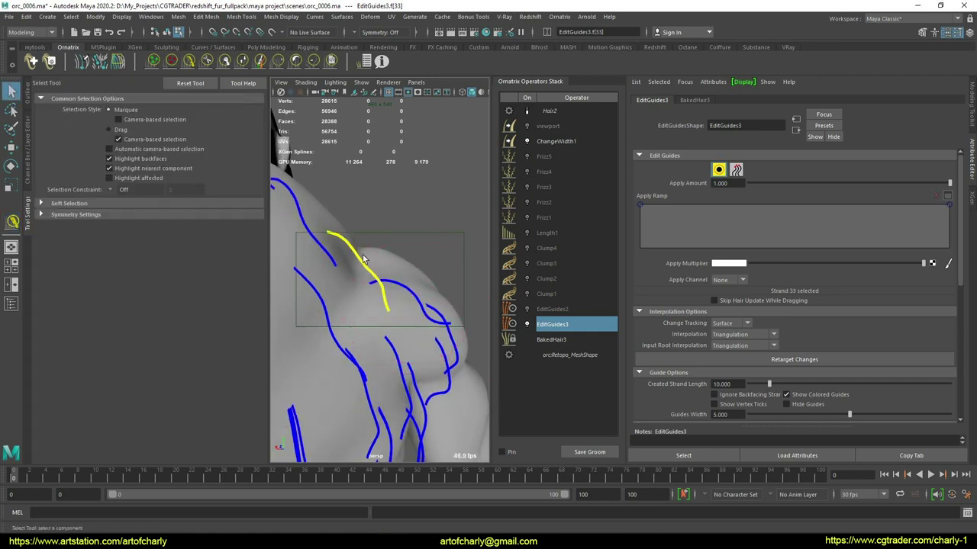
pyautogui.click(195, 64)
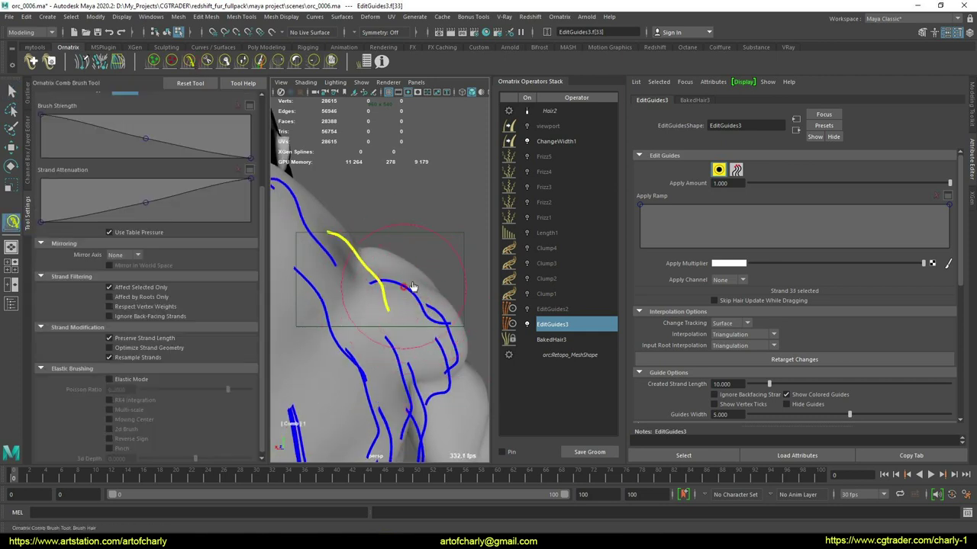
pyautogui.moveTo(410, 234)
pyautogui.keyDown('alt'); pyautogui.mouseDown()
pyautogui.moveTo(431, 242)
pyautogui.moveTo(406, 290)
pyautogui.moveTo(371, 288)
pyautogui.moveTo(401, 296)
pyautogui.moveTo(351, 283)
pyautogui.moveTo(359, 281)
pyautogui.mouseUp(); pyautogui.keyUp('alt')
# - Set EditGuides3's Change Tracking to Strand and comb the selected guide up over the right shoulder
pyautogui.press('q')
pyautogui.click(728, 324)
pyautogui.click(190, 62)
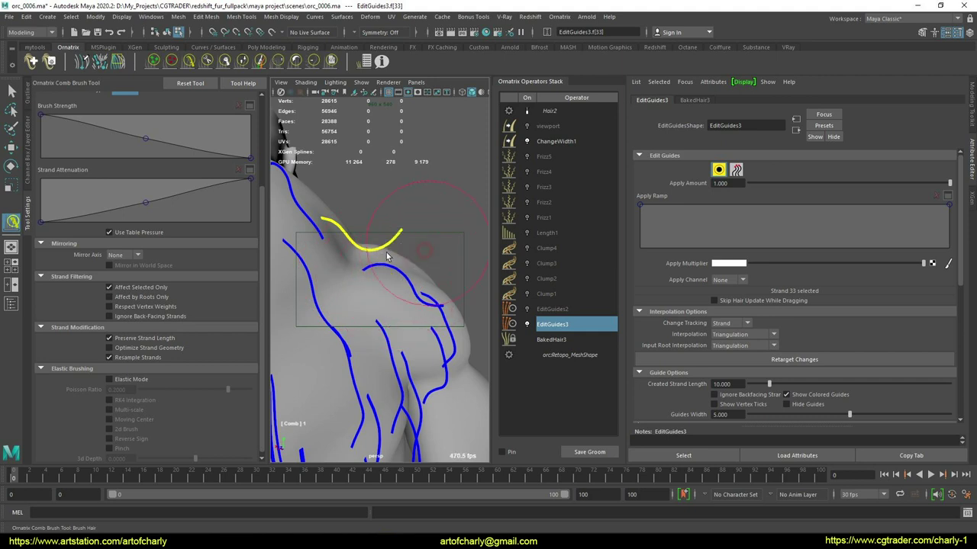
pyautogui.keyDown('alt'); pyautogui.moveTo(316, 281); pyautogui.dragTo(371, 279); pyautogui.keyUp('alt')
pyautogui.scroll(-5, 371, 279)
pyautogui.keyDown('alt'); pyautogui.moveTo(372, 280); pyautogui.dragTo(405, 275, button='middle'); pyautogui.keyUp('alt')
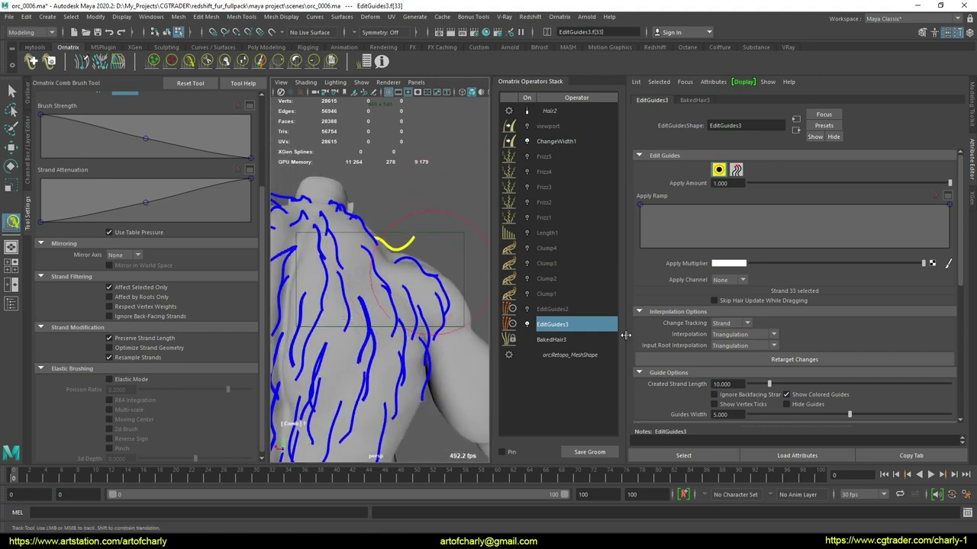
# - Select the guide on the right flank below the armpit and comb it outward
pyautogui.keyDown('alt'); pyautogui.moveTo(404, 332); pyautogui.dragTo(383, 324); pyautogui.keyUp('alt')
pyautogui.scroll(5, 392, 302)
pyautogui.keyDown('alt'); pyautogui.moveTo(392, 303); pyautogui.dragTo(399, 223, button='middle'); pyautogui.keyUp('alt')
pyautogui.press('q')
pyautogui.click(400, 350)
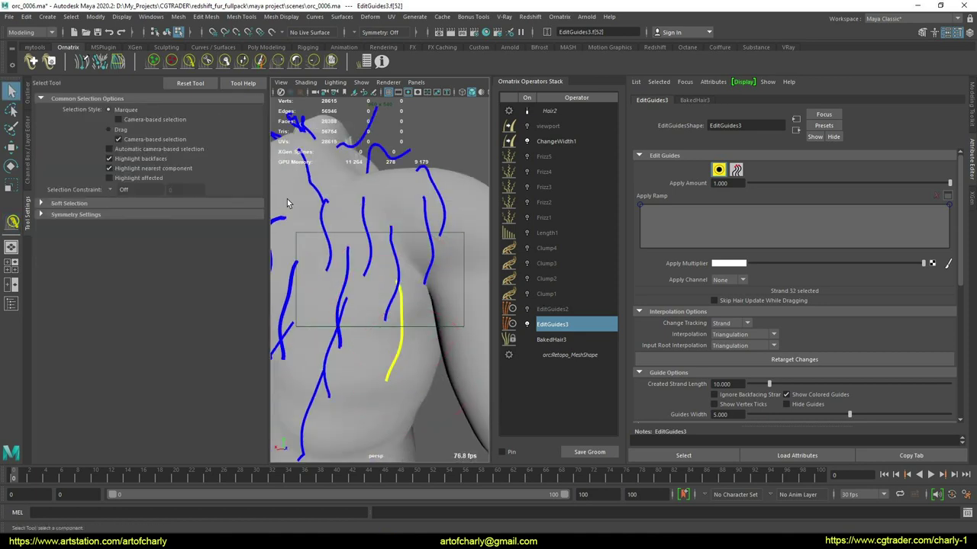
pyautogui.click(188, 61)
pyautogui.moveTo(382, 336)
pyautogui.mouseDown()
pyautogui.moveTo(401, 359)
pyautogui.moveTo(398, 399)
pyautogui.moveTo(417, 325)
pyautogui.mouseUp()
# - Select the two overlapping guides in the middle of the right back and comb them down and outward
pyautogui.press('q')
pyautogui.moveTo(411, 245); pyautogui.dragTo(424, 264)
pyautogui.keyDown('alt'); pyautogui.moveTo(424, 264); pyautogui.dragTo(410, 323); pyautogui.keyUp('alt')
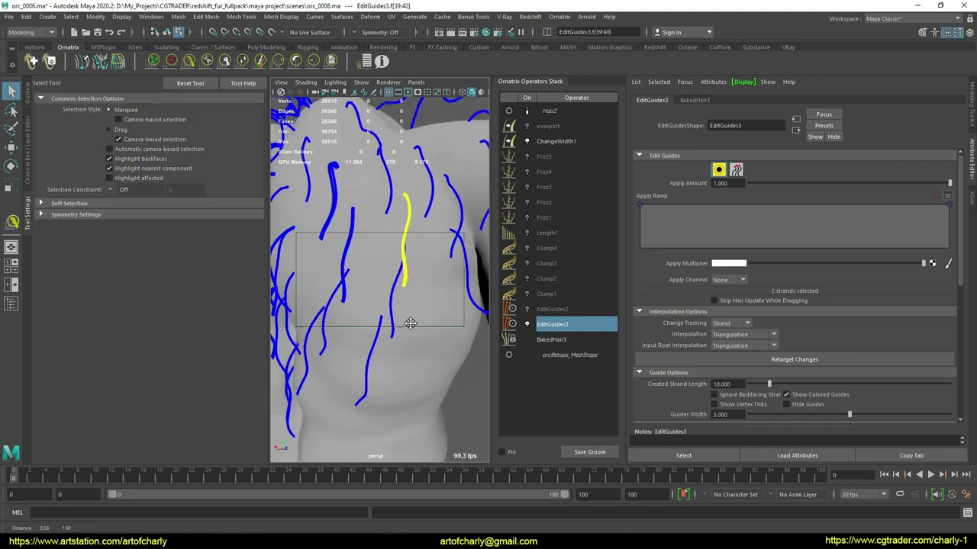
pyautogui.keyDown('alt'); pyautogui.moveTo(409, 323); pyautogui.dragTo(395, 358, button='middle'); pyautogui.keyUp('alt')
pyautogui.click(189, 61)
pyautogui.moveTo(355, 251)
pyautogui.mouseDown()
pyautogui.moveTo(422, 371)
pyautogui.moveTo(437, 328)
pyautogui.moveTo(403, 338)
pyautogui.moveTo(465, 344)
pyautogui.moveTo(450, 351)
pyautogui.moveTo(473, 405)
pyautogui.moveTo(344, 271)
pyautogui.moveTo(382, 294)
pyautogui.moveTo(425, 364)
pyautogui.mouseUp()
# - Reselect the two overlapping guides on the upper spine and comb them further toward the left side of the back
pyautogui.press('q')
pyautogui.moveTo(381, 309)
pyautogui.keyDown('alt'); pyautogui.mouseDown()
pyautogui.moveTo(328, 315)
pyautogui.moveTo(359, 309)
pyautogui.mouseUp(); pyautogui.keyUp('alt')
pyautogui.press('y')
pyautogui.moveTo(349, 342)
pyautogui.keyDown('alt'); pyautogui.mouseDown()
pyautogui.moveTo(366, 339)
pyautogui.moveTo(404, 365)
pyautogui.moveTo(392, 331)
pyautogui.mouseUp(); pyautogui.keyUp('alt')
pyautogui.press('q')
pyautogui.click(188, 64)
pyautogui.scroll(-5, 393, 341)
pyautogui.keyDown('alt'); pyautogui.moveTo(392, 346); pyautogui.dragTo(397, 328, button='middle'); pyautogui.keyUp('alt')
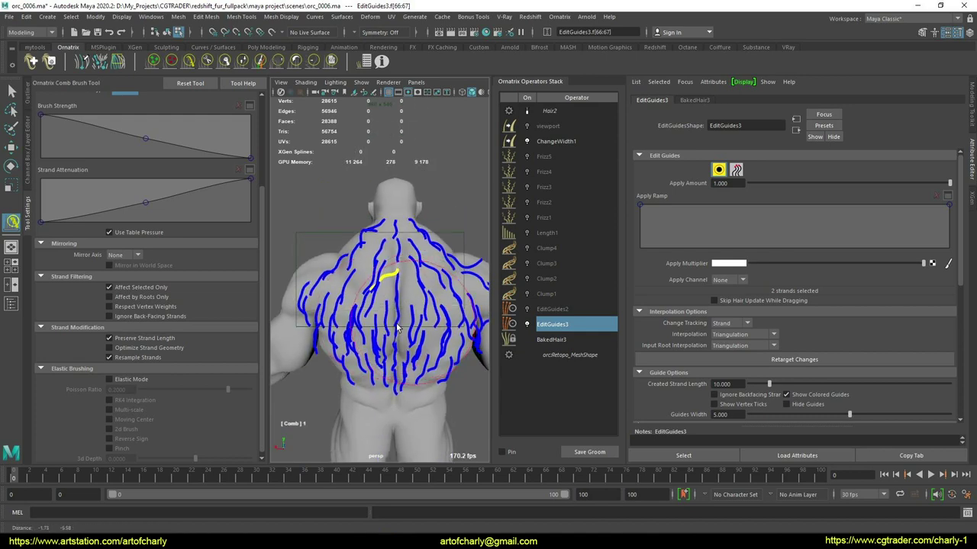
pyautogui.moveTo(398, 327)
pyautogui.mouseDown()
pyautogui.moveTo(375, 323)
pyautogui.moveTo(387, 327)
pyautogui.moveTo(379, 309)
pyautogui.mouseUp()
# - Select the guide at the right side of the nape, frame it and comb it
pyautogui.scroll(5, 393, 305)
pyautogui.press('q')
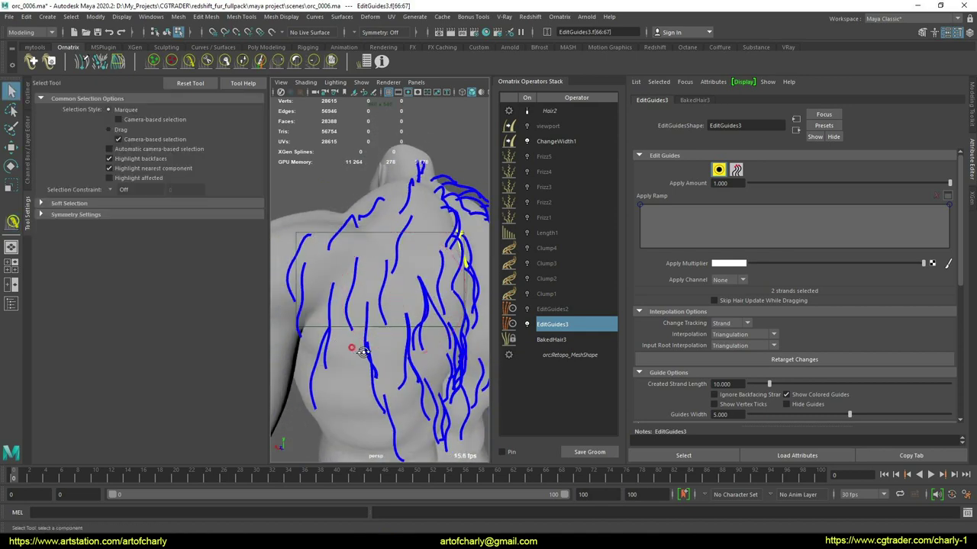
pyautogui.keyDown('alt'); pyautogui.moveTo(362, 351); pyautogui.dragTo(364, 357); pyautogui.keyUp('alt')
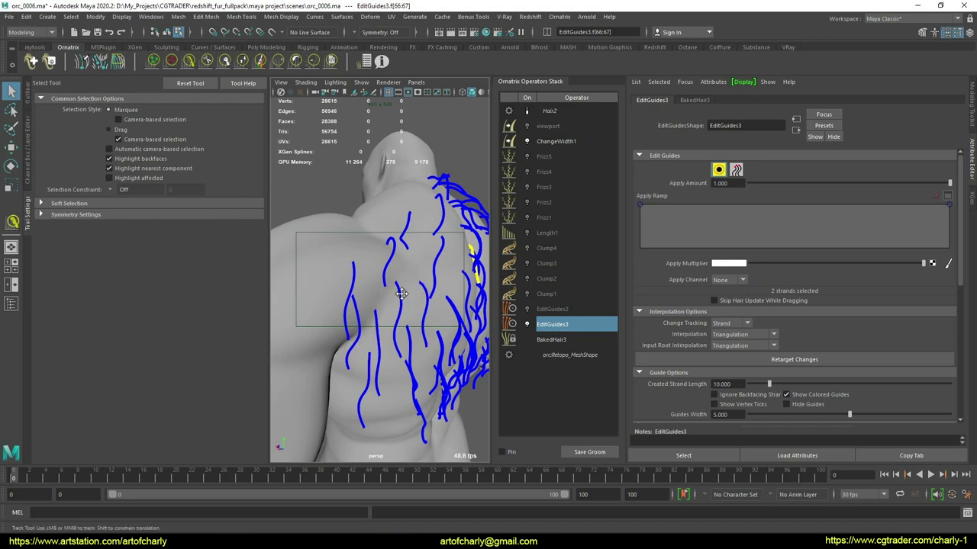
pyautogui.keyDown('alt'); pyautogui.moveTo(402, 293); pyautogui.dragTo(407, 206); pyautogui.keyUp('alt')
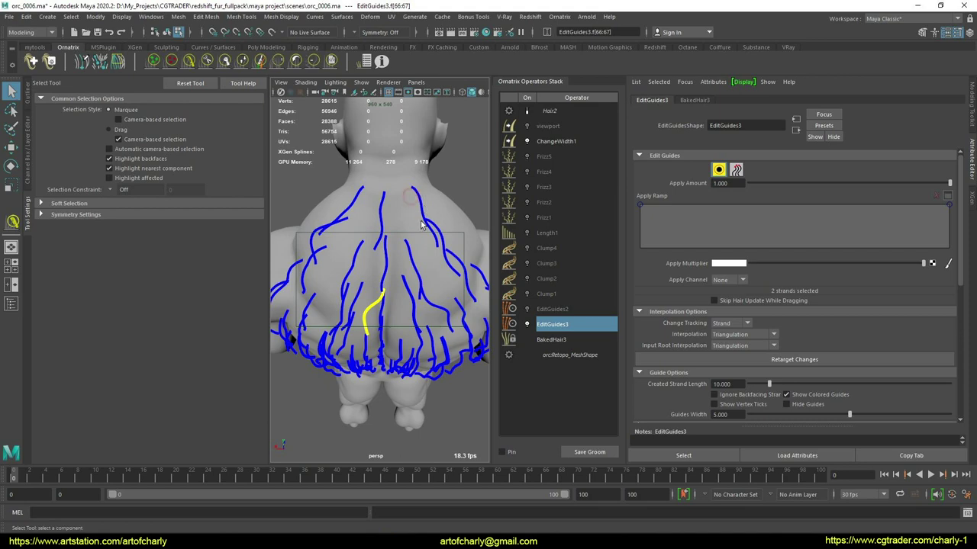
pyautogui.click(420, 223)
pyautogui.press('f')
pyautogui.click(188, 64)
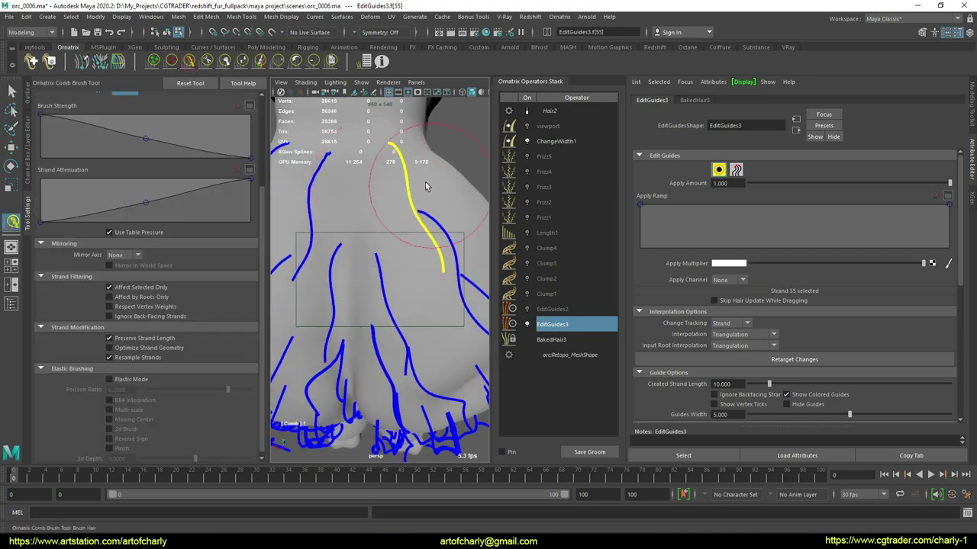
pyautogui.moveTo(398, 186)
pyautogui.mouseDown()
pyautogui.moveTo(413, 188)
pyautogui.moveTo(342, 211)
pyautogui.moveTo(366, 187)
pyautogui.mouseUp()
# - Select the guide at the left side of the nape and comb it outward, away from the neck
pyautogui.scroll(-5, 362, 190)
pyautogui.scroll(4, 342, 209)
pyautogui.press('q')
pyautogui.click(326, 191)
pyautogui.click(188, 64)
pyautogui.moveTo(388, 231)
pyautogui.mouseDown()
pyautogui.moveTo(358, 217)
pyautogui.moveTo(324, 225)
pyautogui.moveTo(345, 257)
pyautogui.mouseUp()
pyautogui.keyDown('alt'); pyautogui.moveTo(345, 257); pyautogui.dragTo(364, 202, button='right'); pyautogui.keyUp('alt')
pyautogui.press('q')
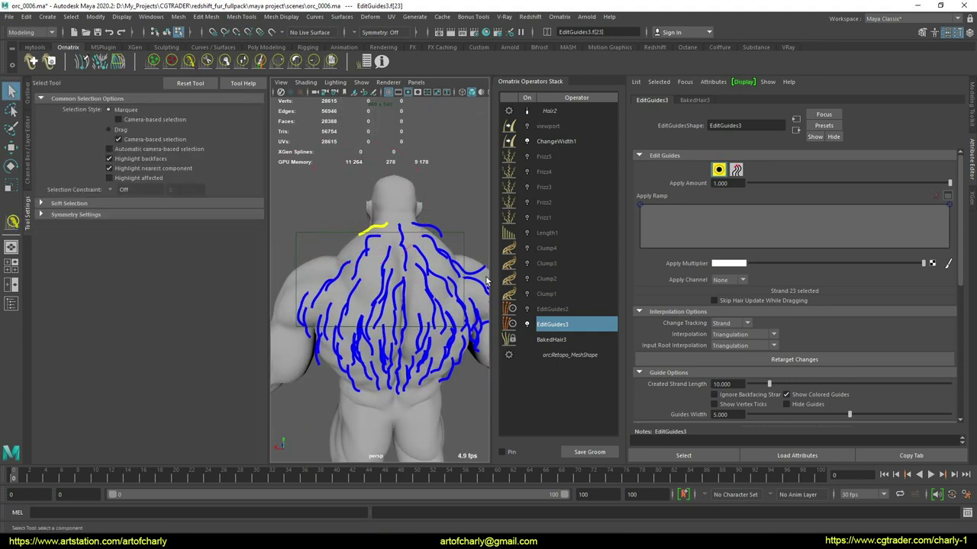
# - Bake the EditGuides3 edits into a new baked hair operator and set its Display Fraction to 1.000
pyautogui.rightClick(576, 325)
pyautogui.click(631, 380)
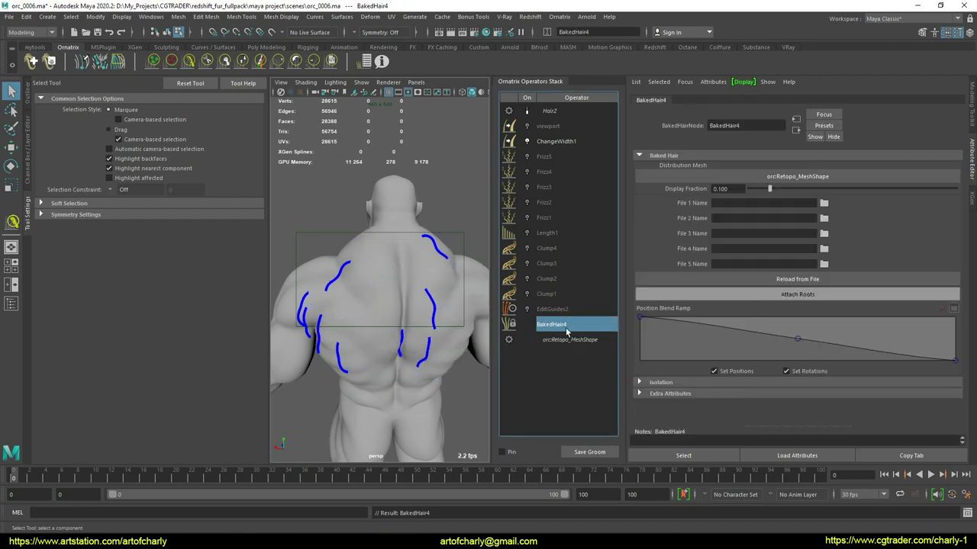
pyautogui.moveTo(770, 188); pyautogui.dragTo(975, 194)
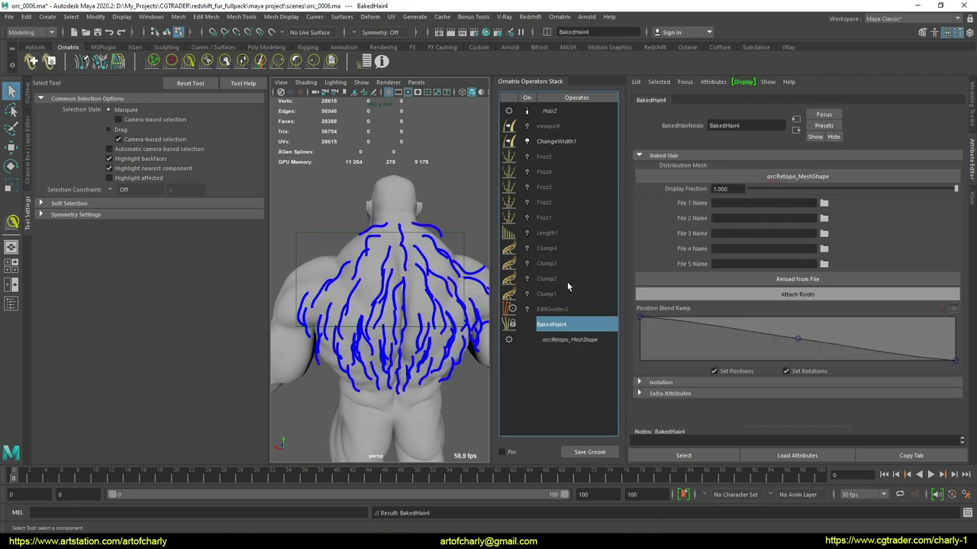
# - Select the EditGuides2 operator above the baked hair and enable it
pyautogui.click(548, 310)
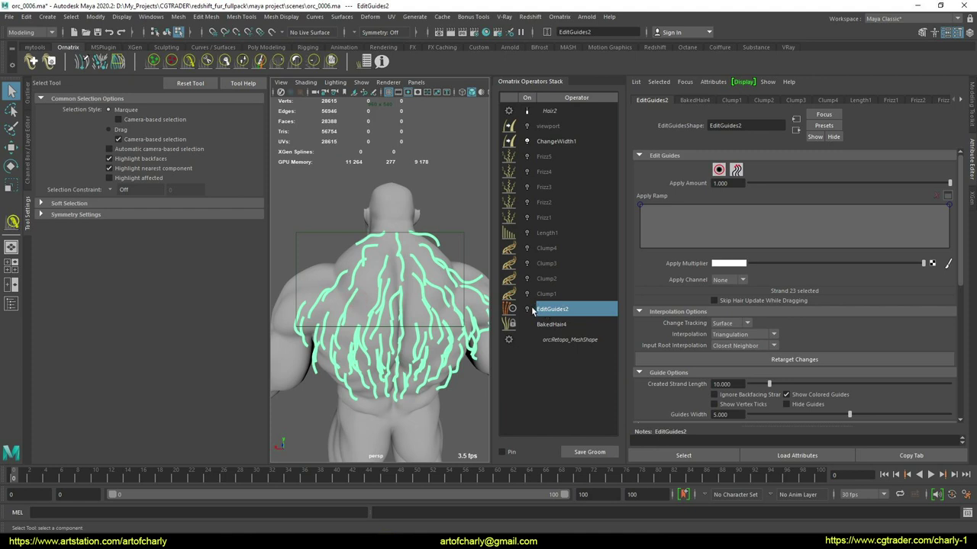
pyautogui.click(542, 296)
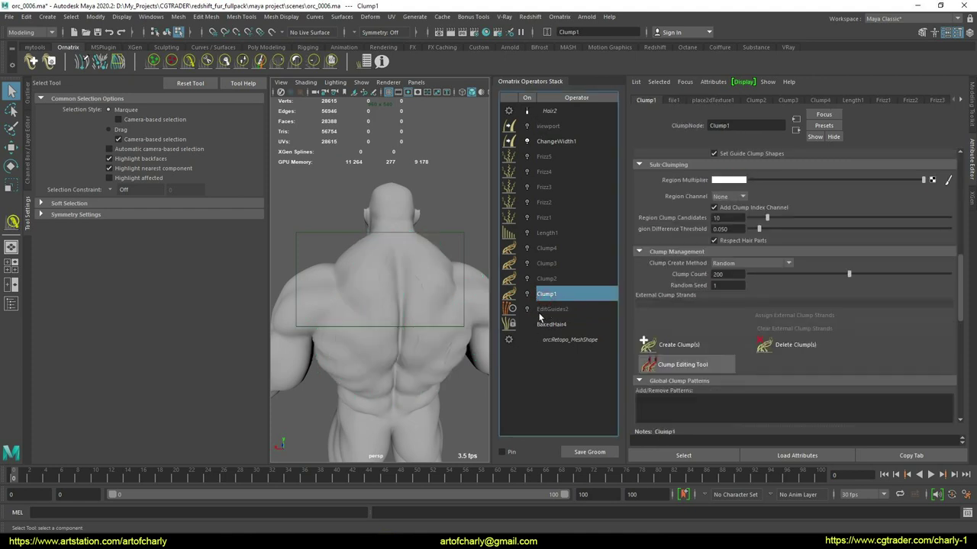
pyautogui.click(540, 312)
pyautogui.click(528, 310)
pyautogui.keyDown('alt'); pyautogui.moveTo(385, 314); pyautogui.dragTo(392, 310); pyautogui.keyUp('alt')
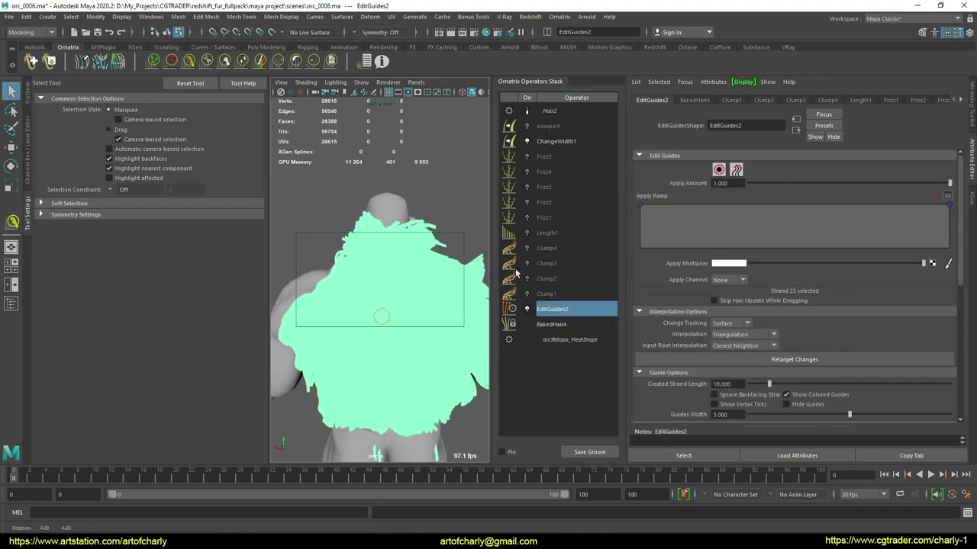
# - Enable the Clump1, Clump2, Clump3 and Clump4 operators of the Hair2 stack above EditGuides2
pyautogui.click(528, 110)
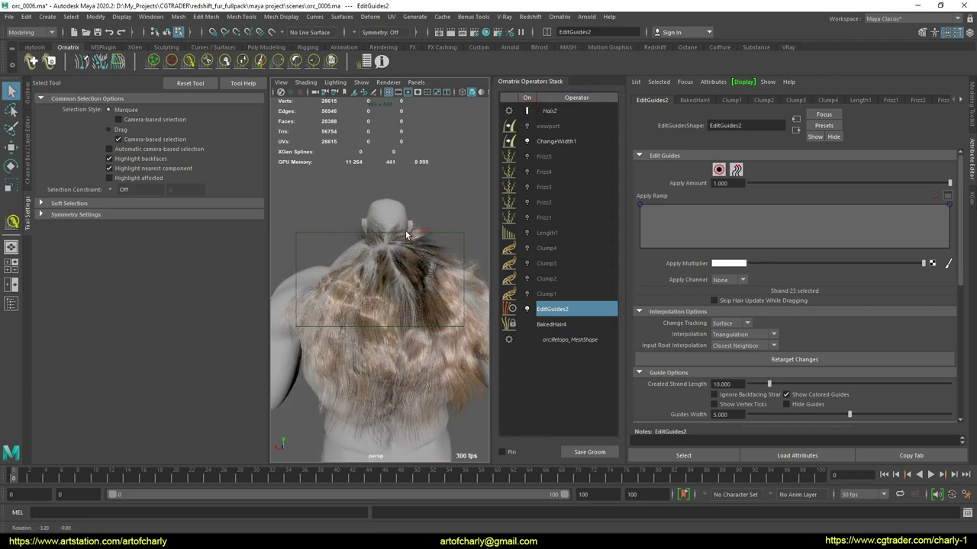
pyautogui.click(569, 294)
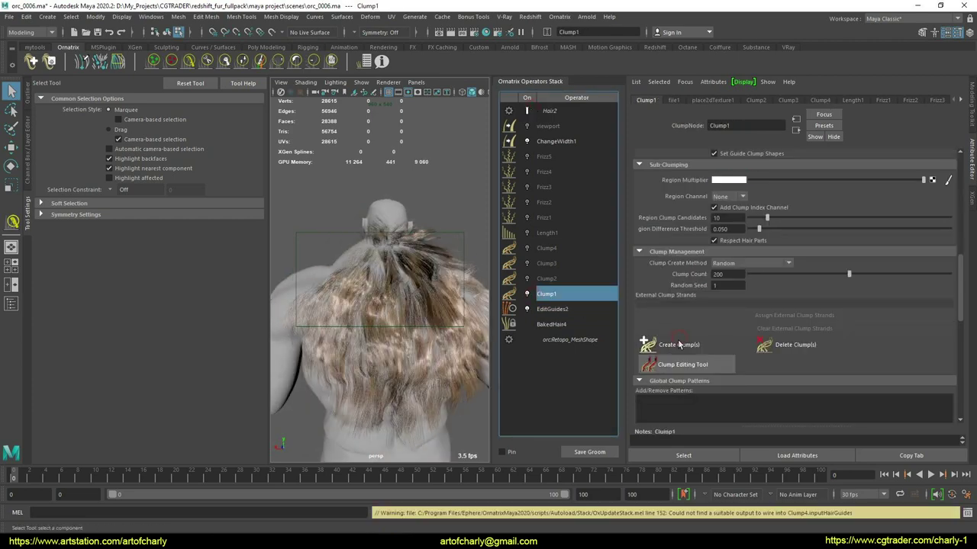
pyautogui.click(555, 279)
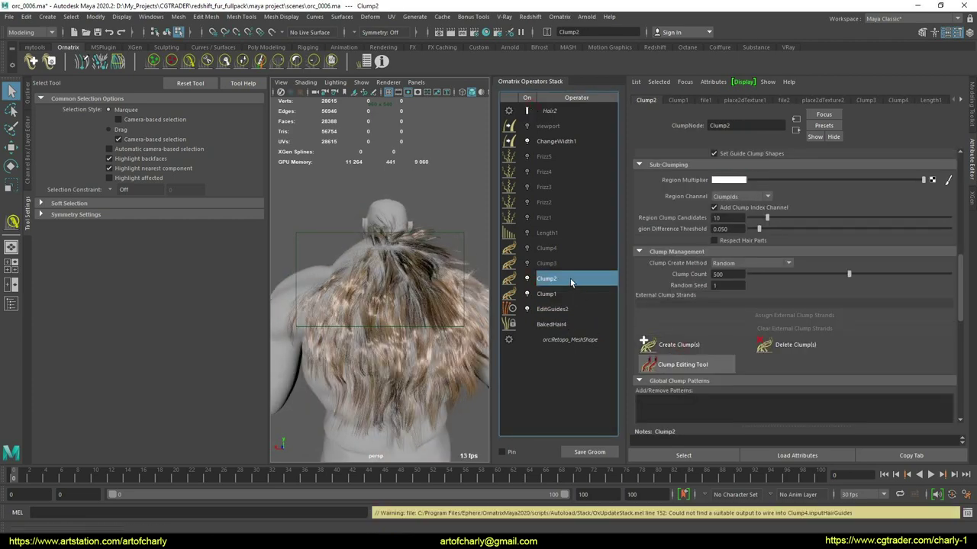
pyautogui.click(551, 263)
pyautogui.click(565, 248)
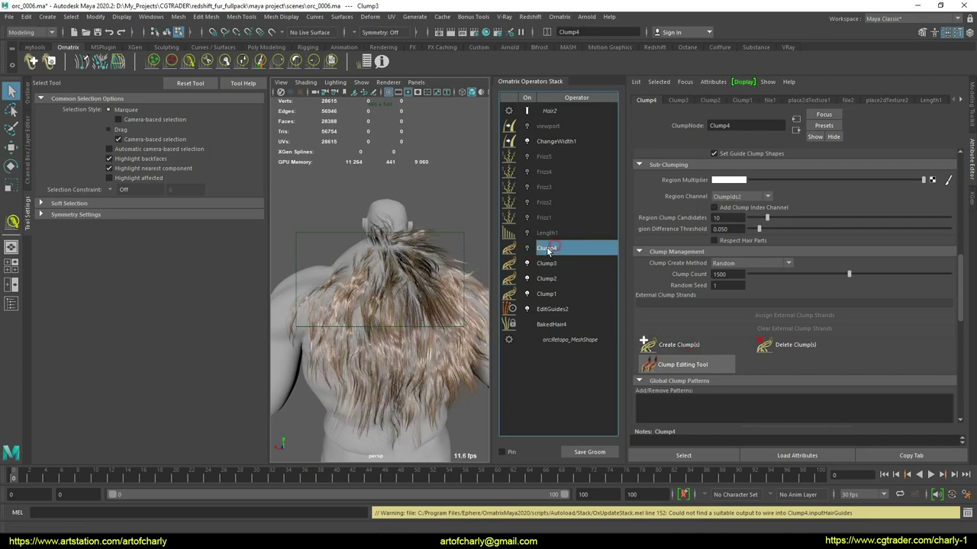
# - Enable the Length1 operator and the Frizz1 through Frizz5 operators, and select ChangeWidth1
pyautogui.click(540, 233)
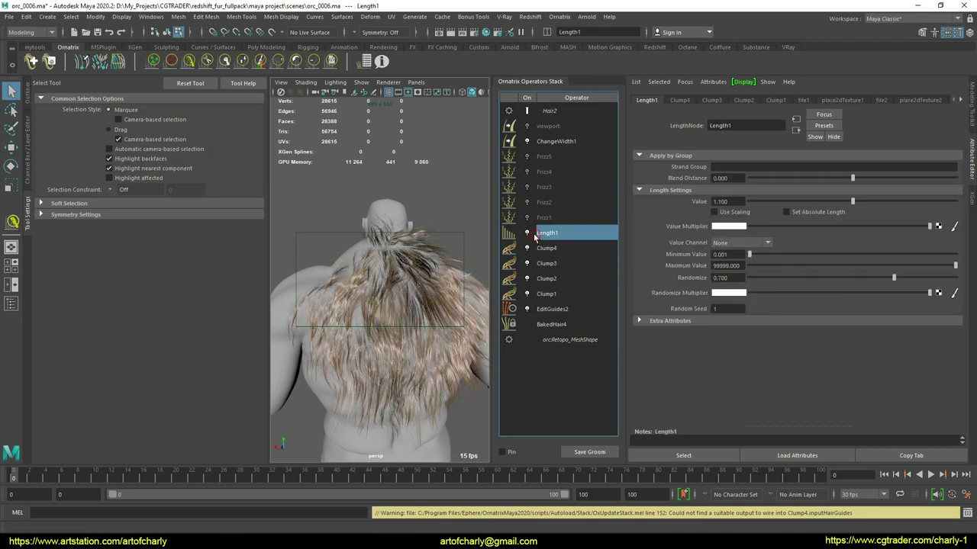
pyautogui.click(531, 217)
pyautogui.click(532, 202)
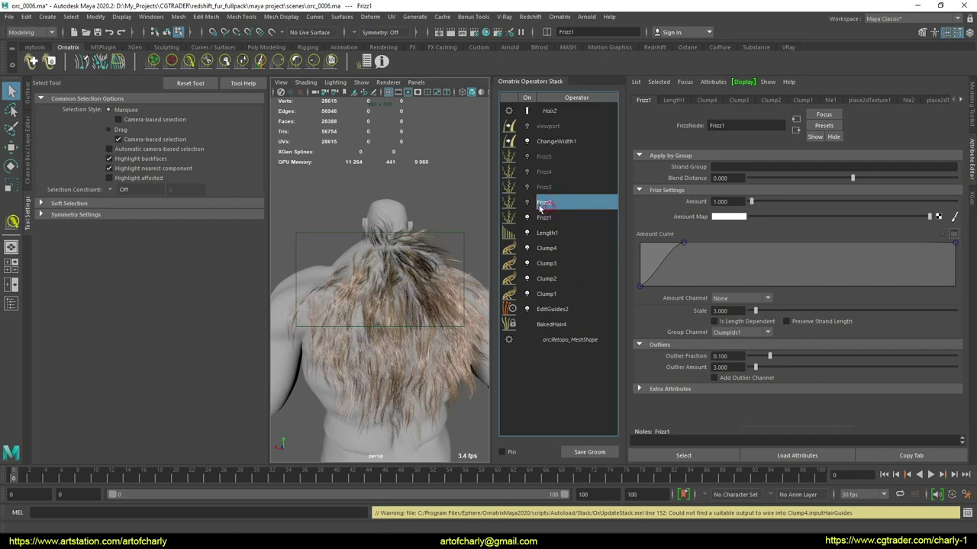
pyautogui.click(532, 187)
pyautogui.click(532, 171)
pyautogui.click(532, 156)
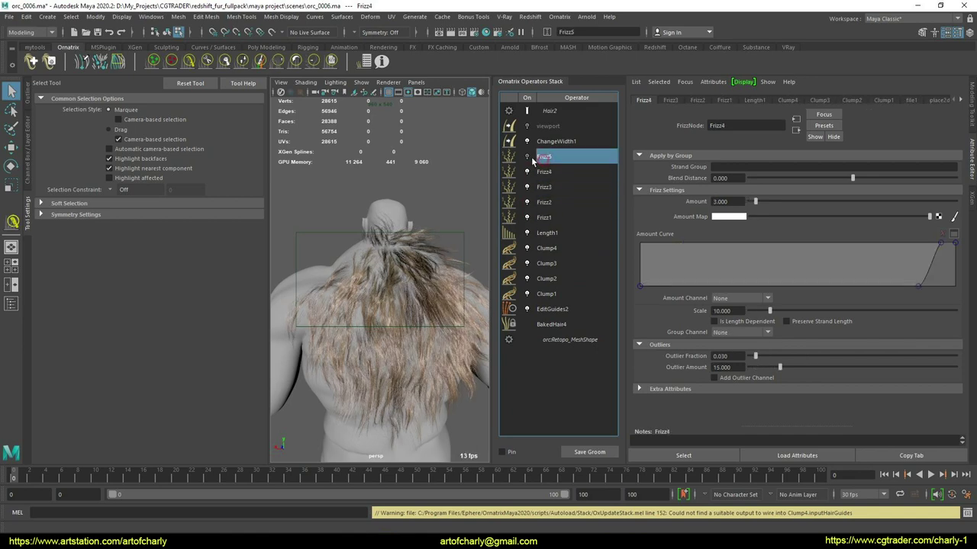
pyautogui.click(553, 141)
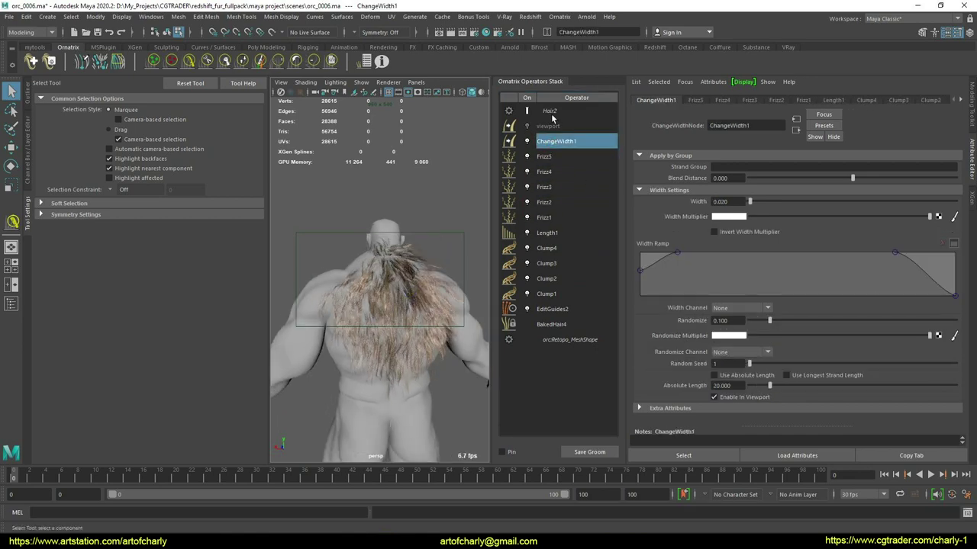
# - Assign the existing rsHair1 material to the Hair2 fur
pyautogui.click(550, 112)
pyautogui.rightClick(429, 299)
pyautogui.moveTo(446, 529)
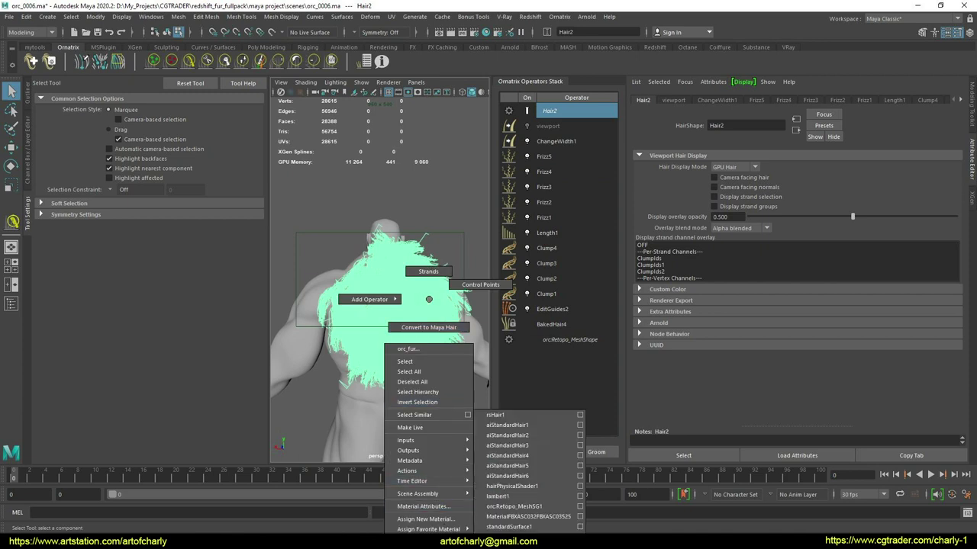
pyautogui.click(505, 414)
# - Start a Redshift IPR render of the orc's back and inspect the rendered fur from several angles
pyautogui.keyDown('alt'); pyautogui.moveTo(428, 299); pyautogui.dragTo(392, 306, button='right'); pyautogui.keyUp('alt')
pyautogui.keyDown('alt'); pyautogui.moveTo(397, 304); pyautogui.dragTo(445, 305); pyautogui.keyUp('alt')
pyautogui.click(532, 17)
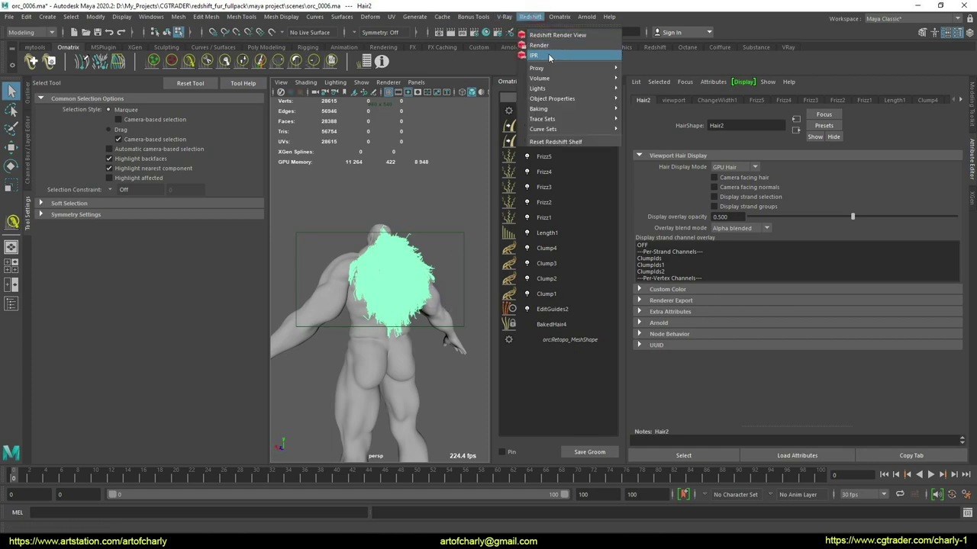
pyautogui.click(552, 53)
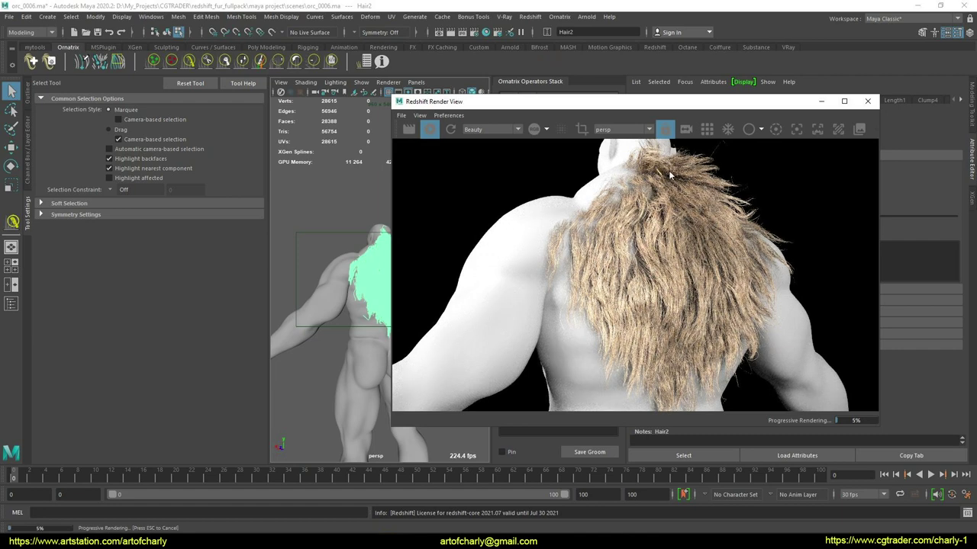
pyautogui.moveTo(637, 103); pyautogui.dragTo(683, 98)
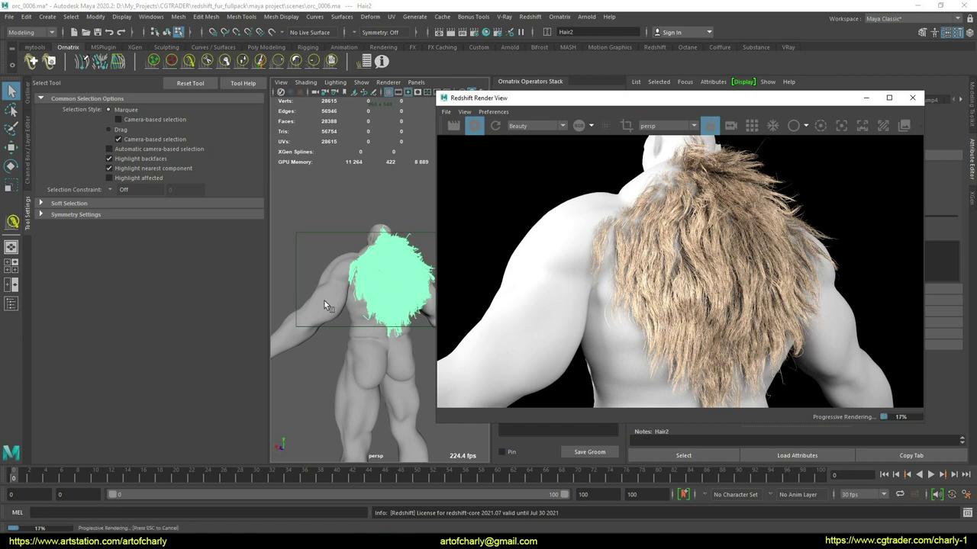
pyautogui.keyDown('alt'); pyautogui.moveTo(368, 285); pyautogui.dragTo(351, 287); pyautogui.keyUp('alt')
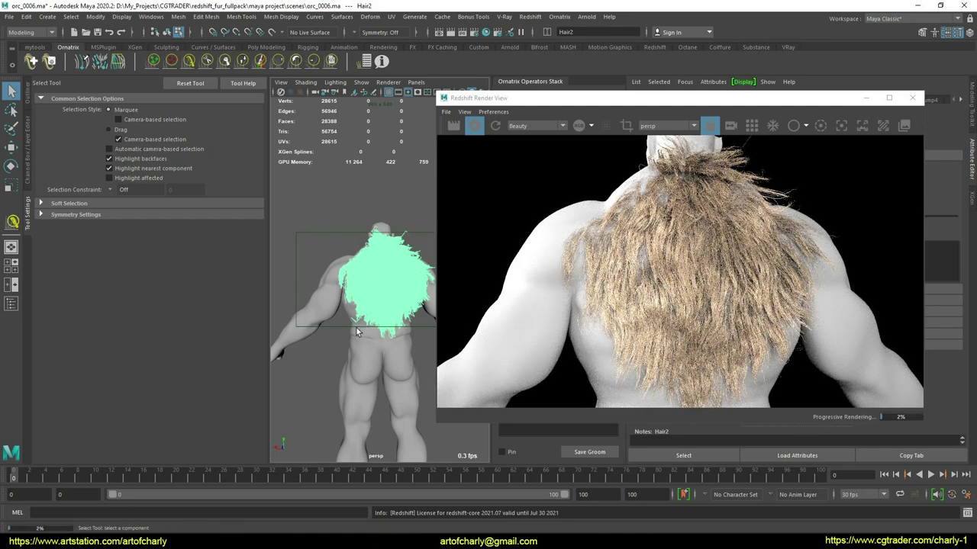
pyautogui.keyDown('alt'); pyautogui.moveTo(340, 308); pyautogui.dragTo(368, 317); pyautogui.keyUp('alt')
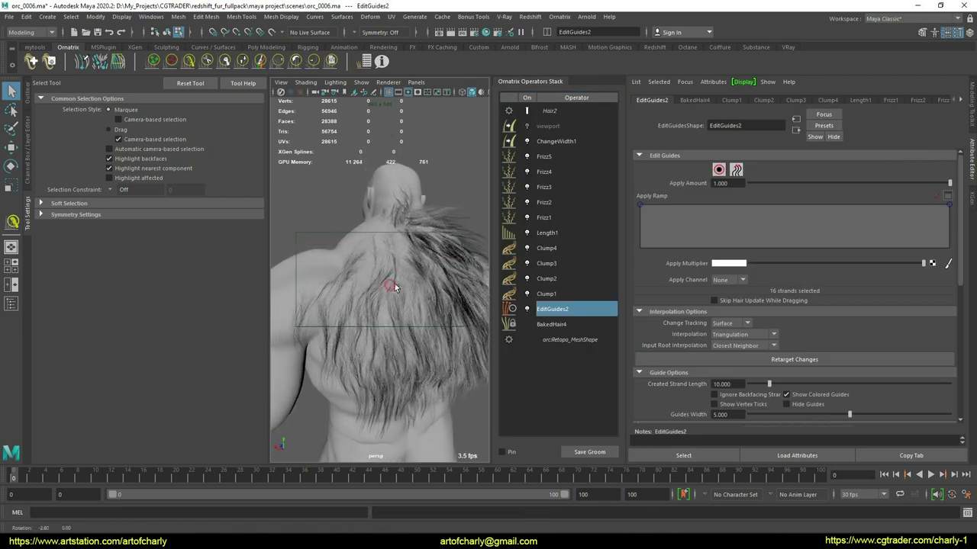
# - Examine the fur on the nape and upper back, and review the Clump1, Clump3, Frizz1 and Length1 operator settings
pyautogui.scroll(3, 385, 198)
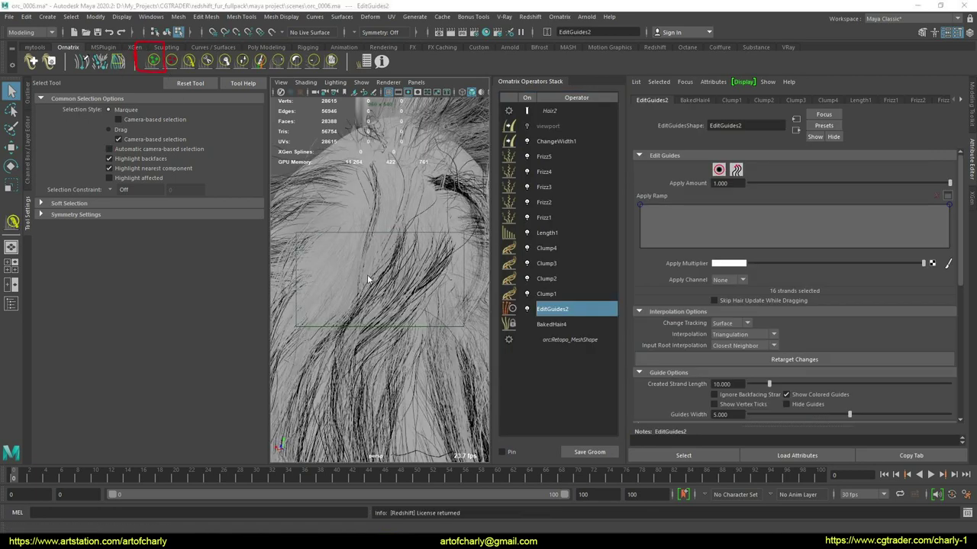
pyautogui.keyDown('alt'); pyautogui.moveTo(368, 279); pyautogui.dragTo(422, 313); pyautogui.keyUp('alt')
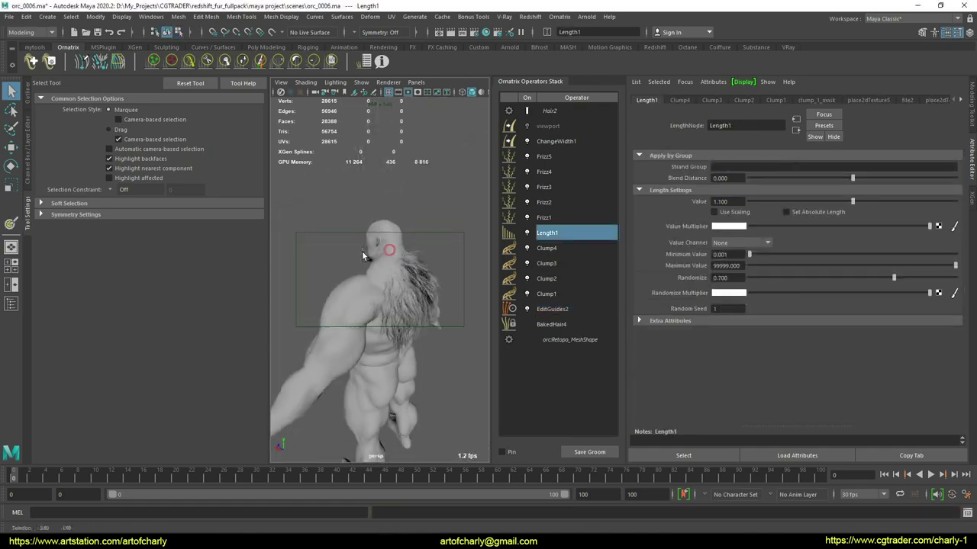
pyautogui.scroll(5, 362, 251)
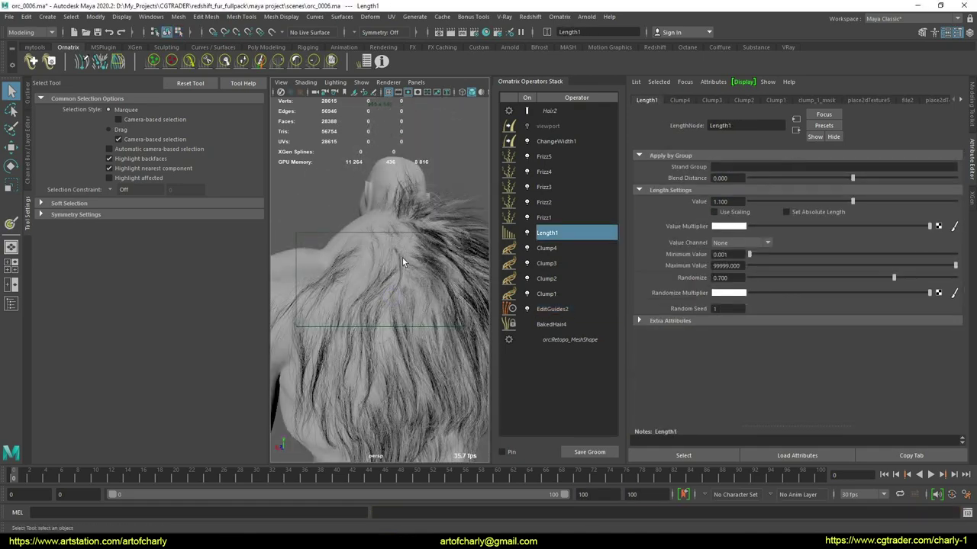
pyautogui.keyDown('alt'); pyautogui.moveTo(402, 262); pyautogui.dragTo(363, 238); pyautogui.keyUp('alt')
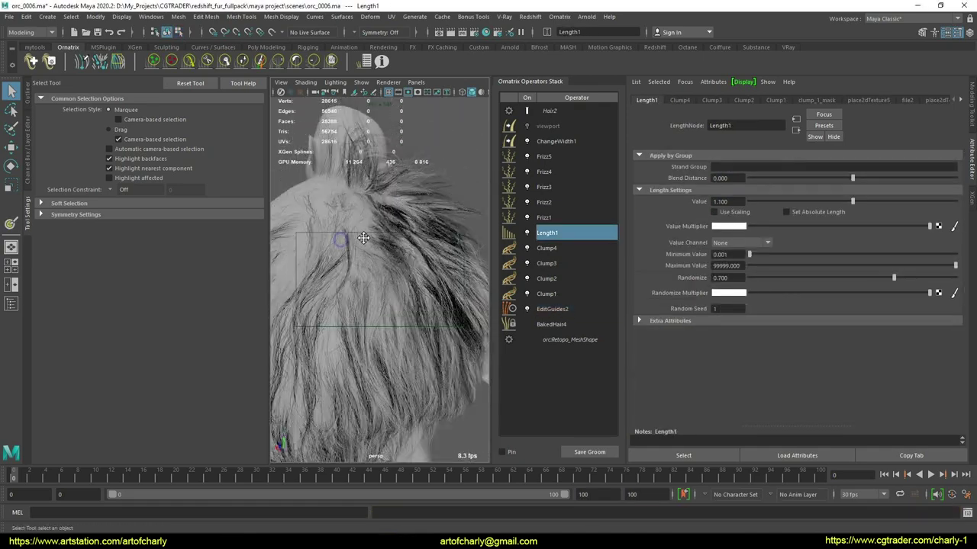
pyautogui.click(543, 295)
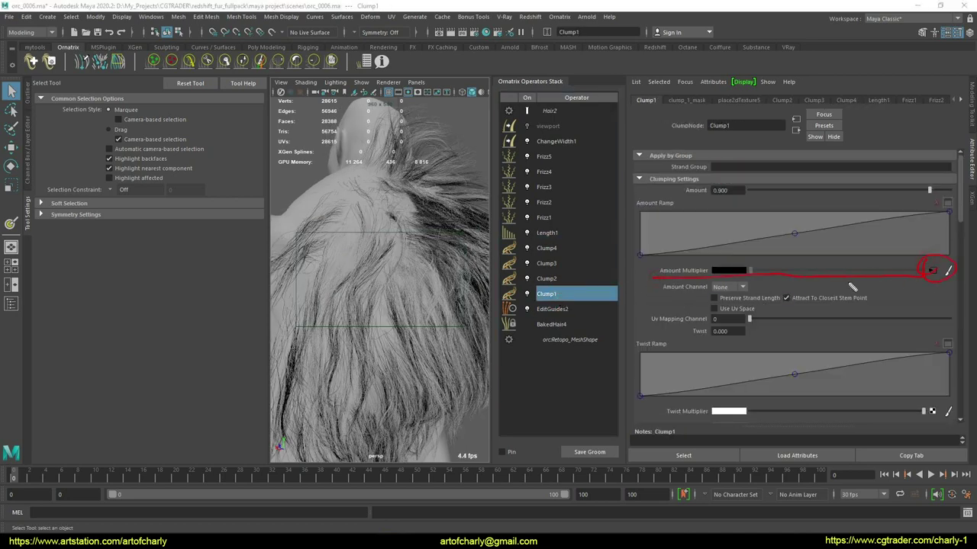
pyautogui.click(546, 264)
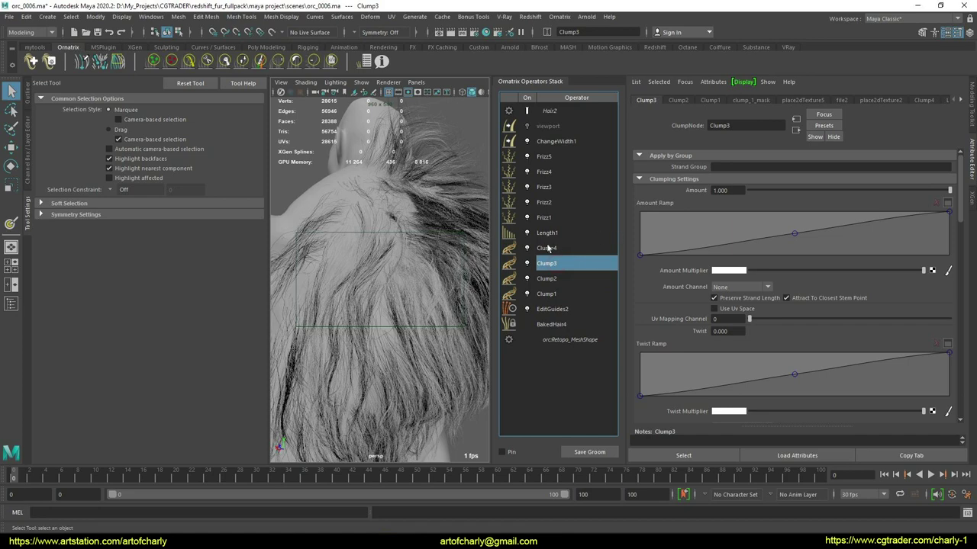
pyautogui.click(545, 218)
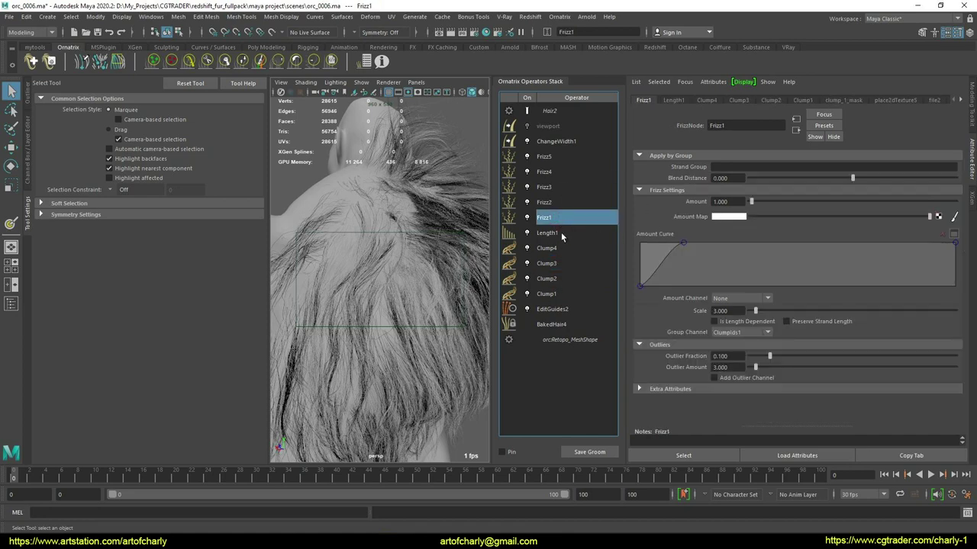
pyautogui.click(557, 234)
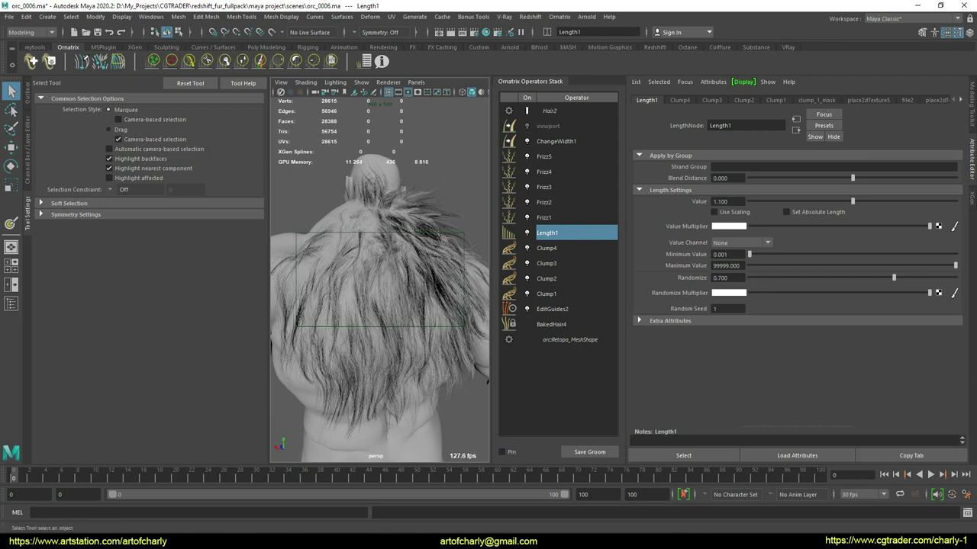
# - Switch to File Explorer, view fur_mask_clump.tga in the project's sourceimages folder, and close the folder window
pyautogui.hotkey('alt', 'Tab')
pyautogui.click(485, 380)
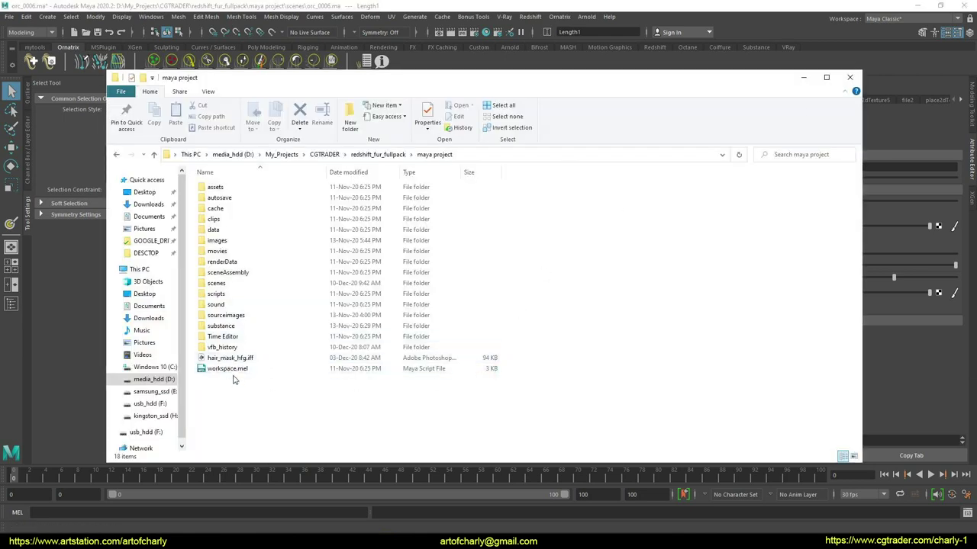
pyautogui.doubleClick(260, 315)
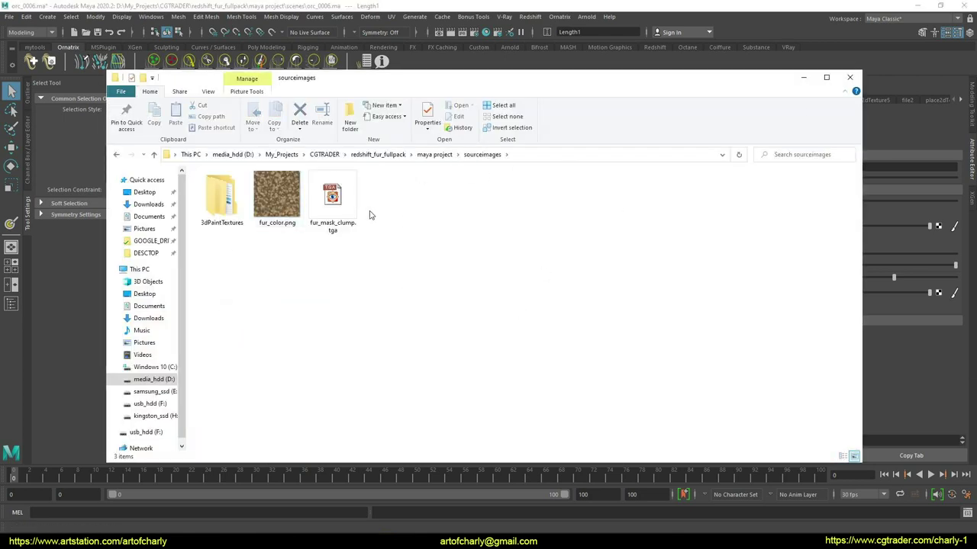
pyautogui.doubleClick(336, 205)
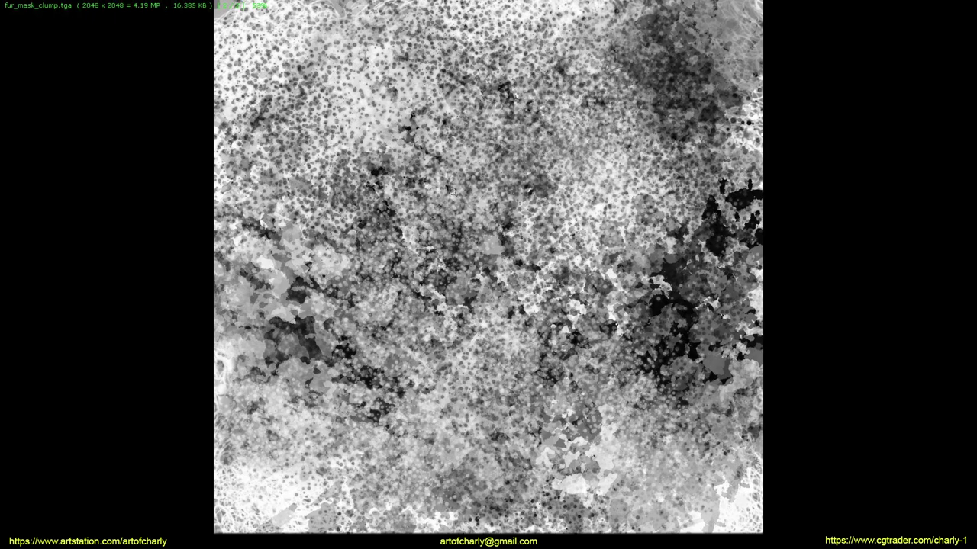
pyautogui.press('Escape')
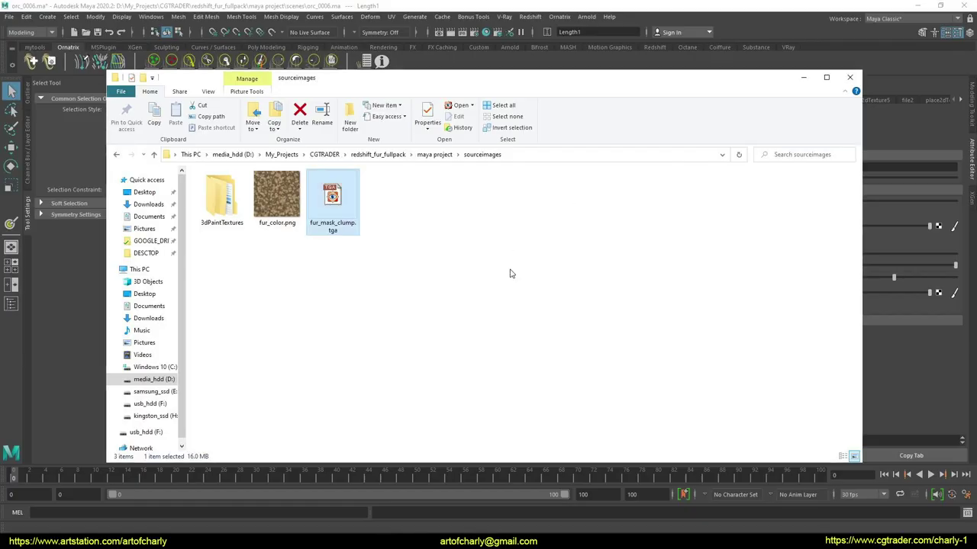
pyautogui.click(851, 78)
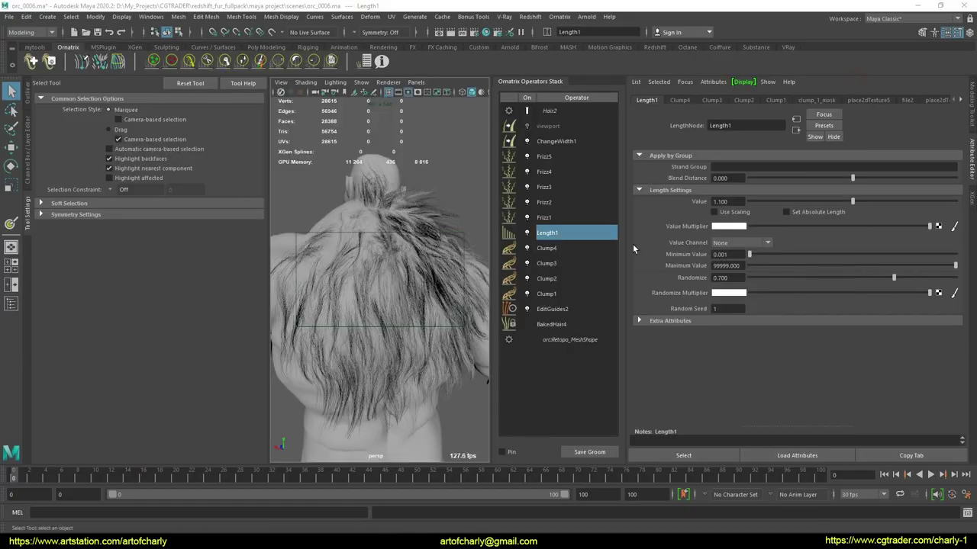
# - Review the clumping settings of the Clump4 operator and check the fur on the back from above
pyautogui.click(551, 248)
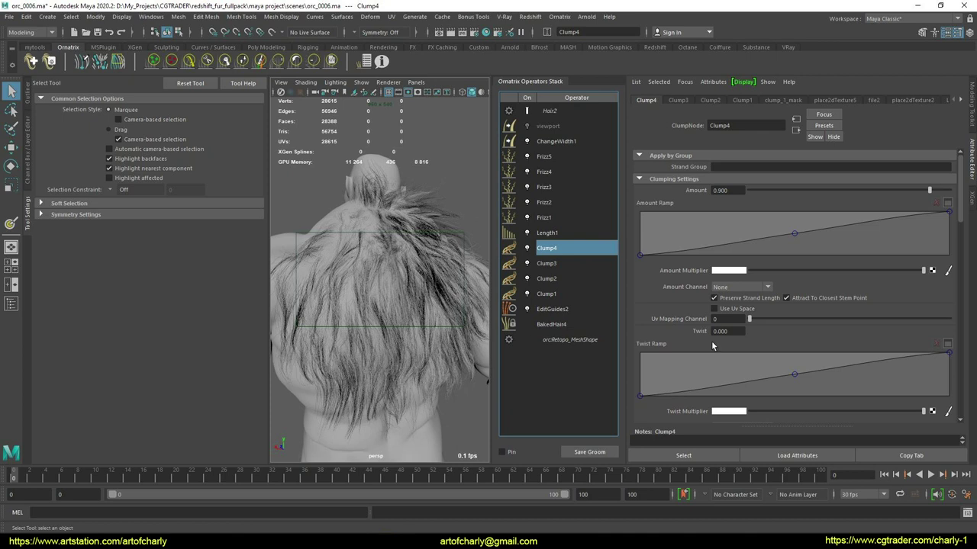
pyautogui.keyDown('alt'); pyautogui.moveTo(381, 276); pyautogui.dragTo(392, 298); pyautogui.keyUp('alt')
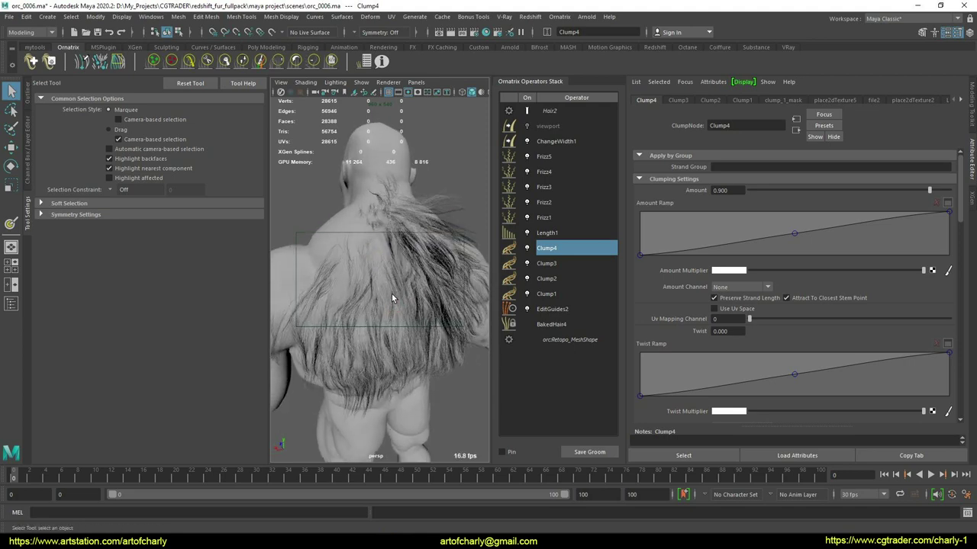